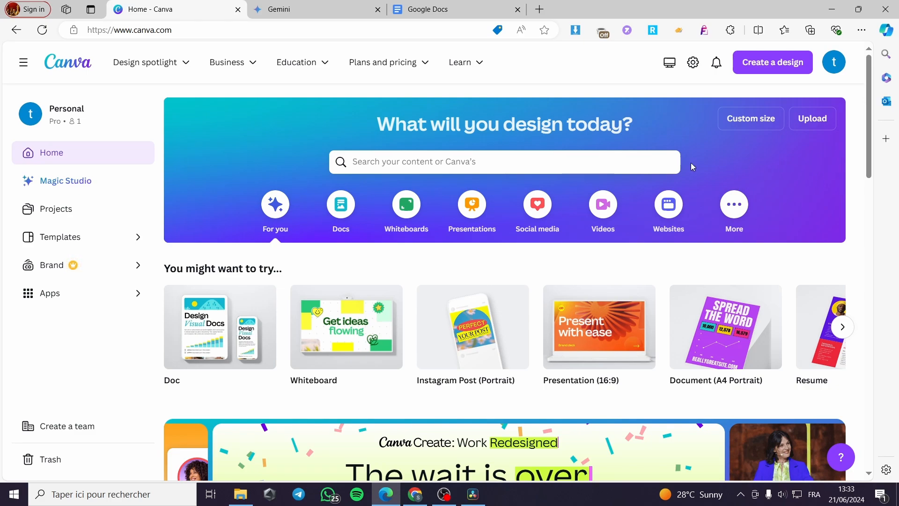
click(293, 9)
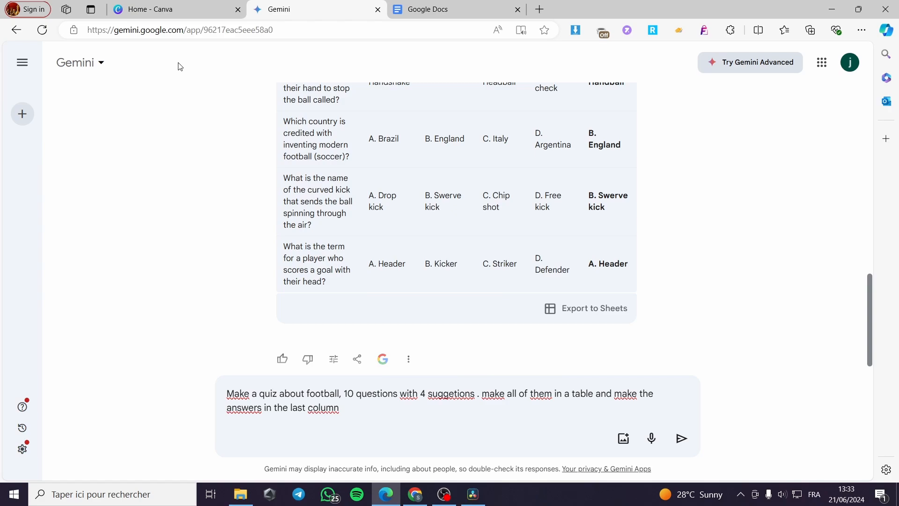
click(170, 9)
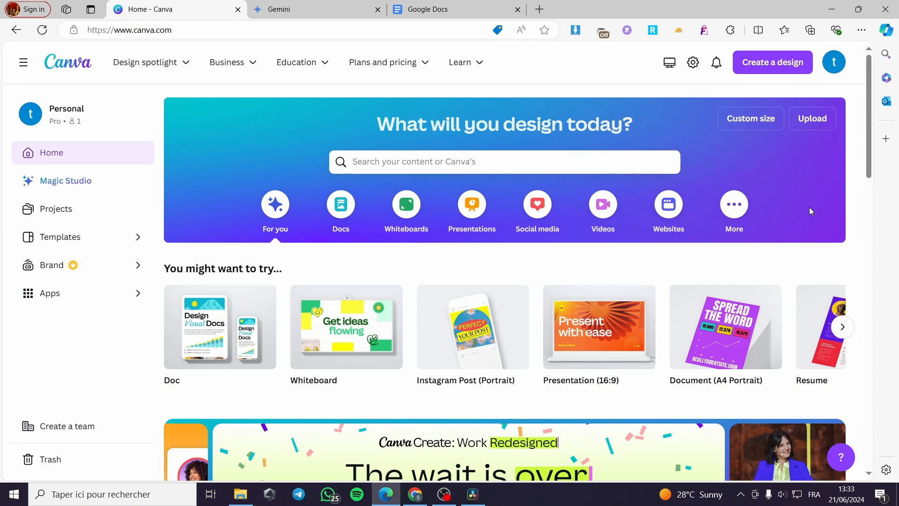
drag(869, 143, 864, 105)
Step: Search the templates for "youtube video"
click(497, 164)
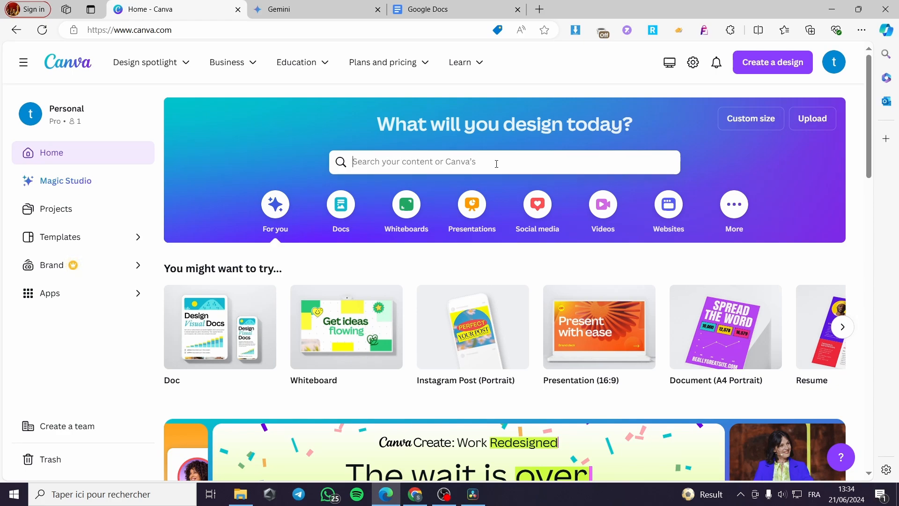
text(video)
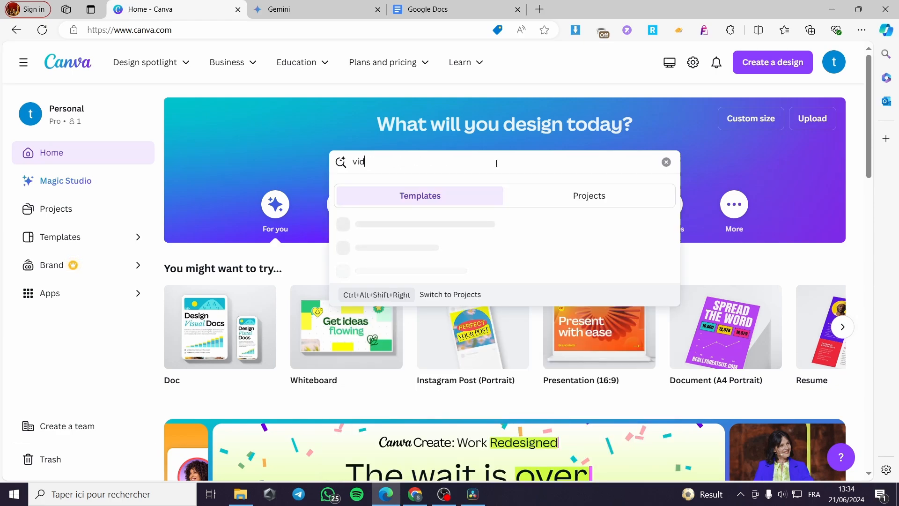
key(BackSpace)
key(BackSpace)
key(BackSpace)
key(BackSpace)
key(BackSpace)
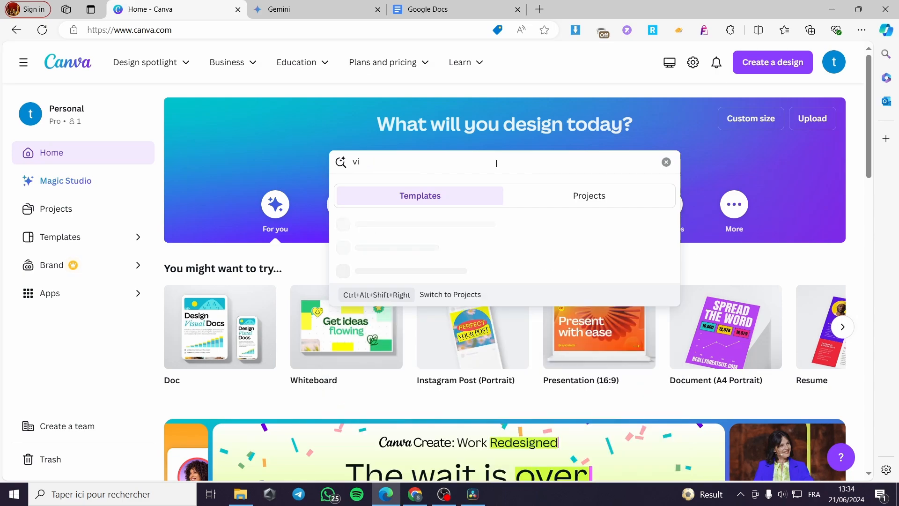
text(youtu)
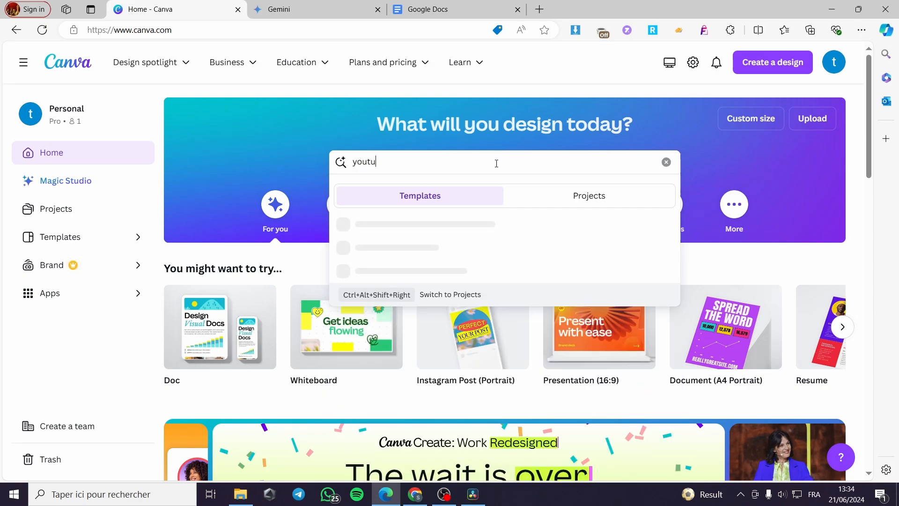
text(be video)
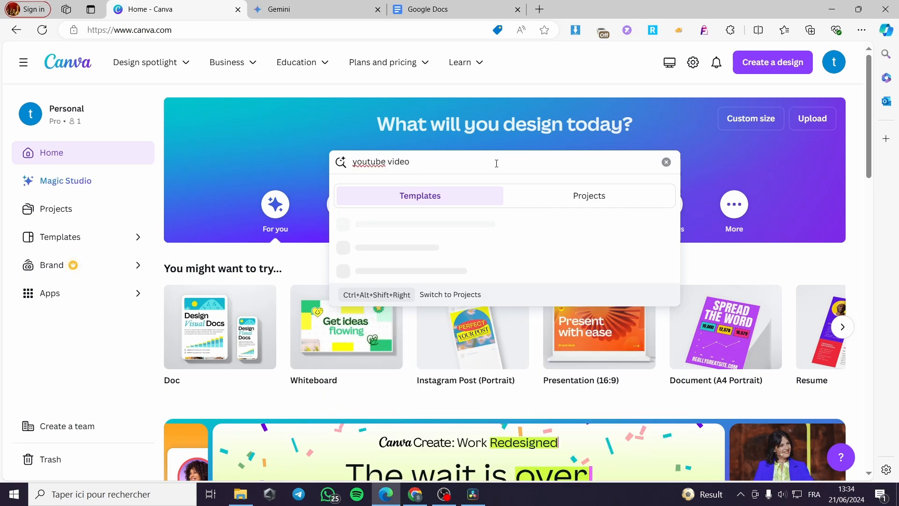
key(Return)
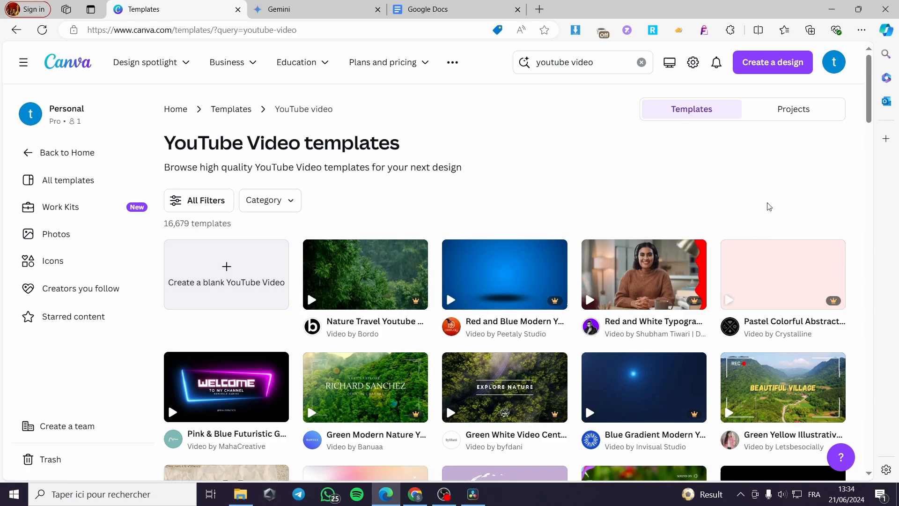
Step: Create a blank YouTube Video design from the template results
scroll(766, 202, down, 3)
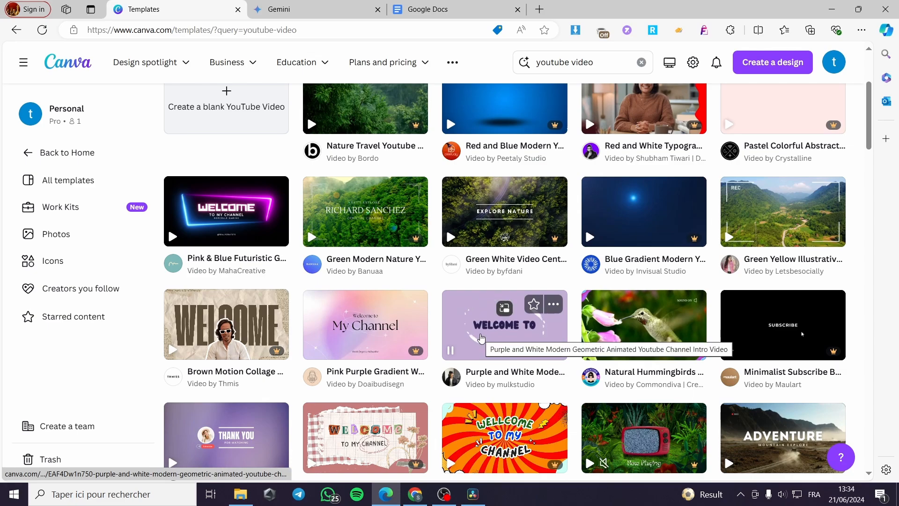
scroll(252, 174, down, 3)
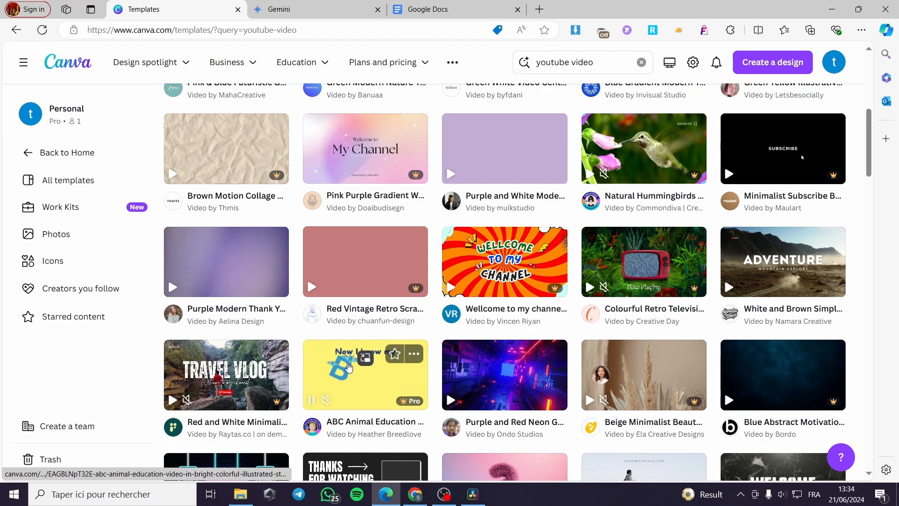
scroll(435, 366, up, 6)
click(226, 263)
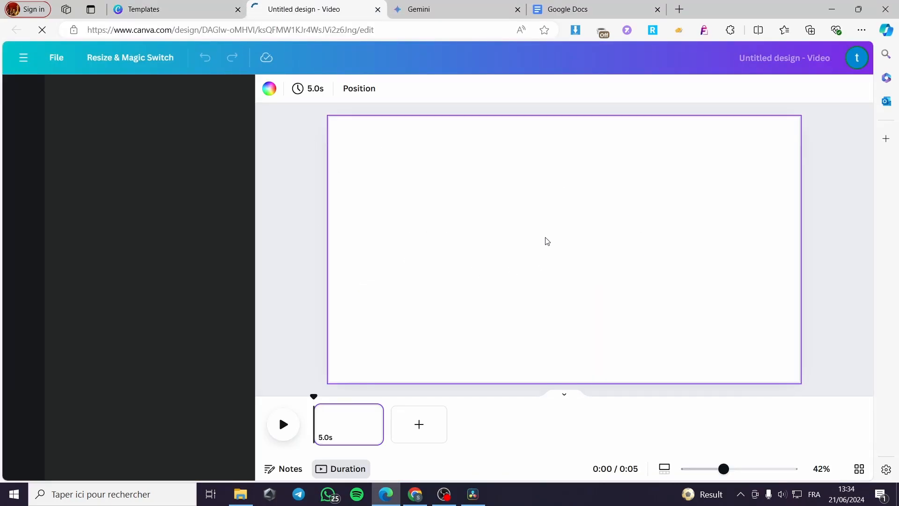
Step: Set the blank page's background to the solid orange default color
click(263, 89)
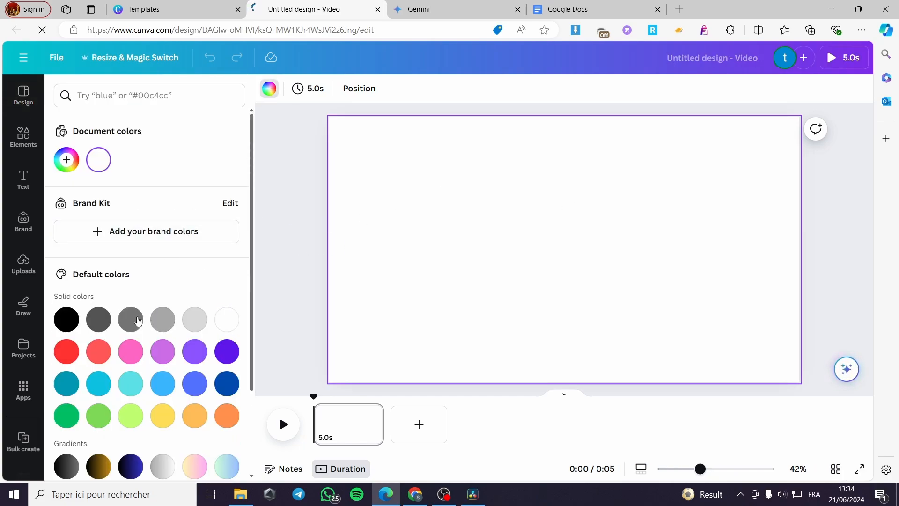
click(131, 319)
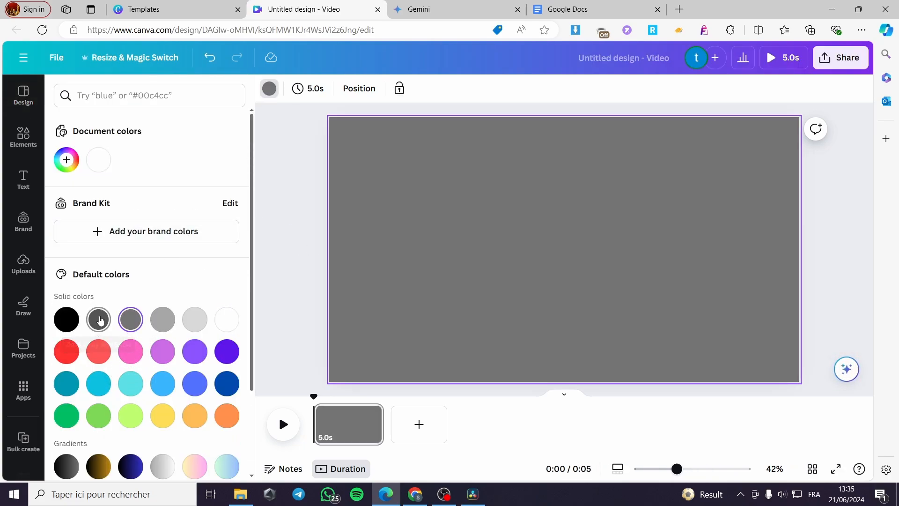
click(99, 320)
click(98, 383)
click(226, 415)
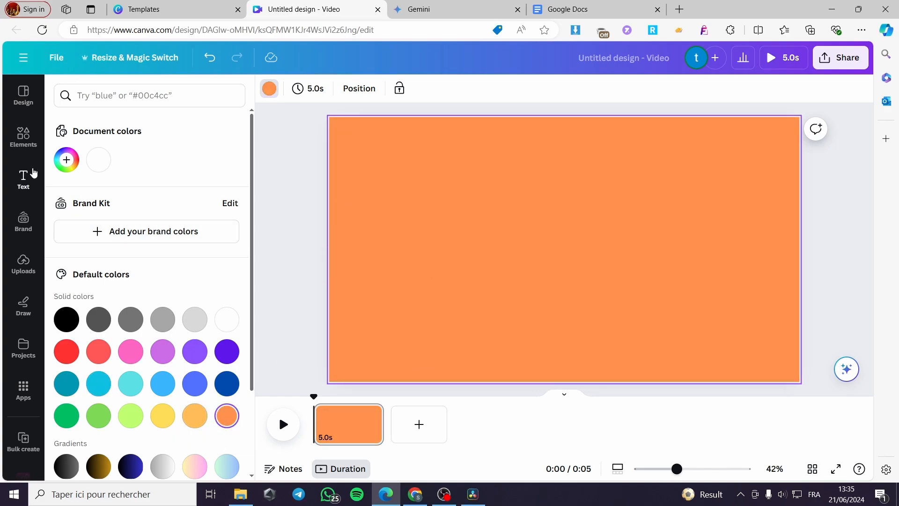
Step: Add a default heading text and place it centered near the top of the orange page
click(23, 136)
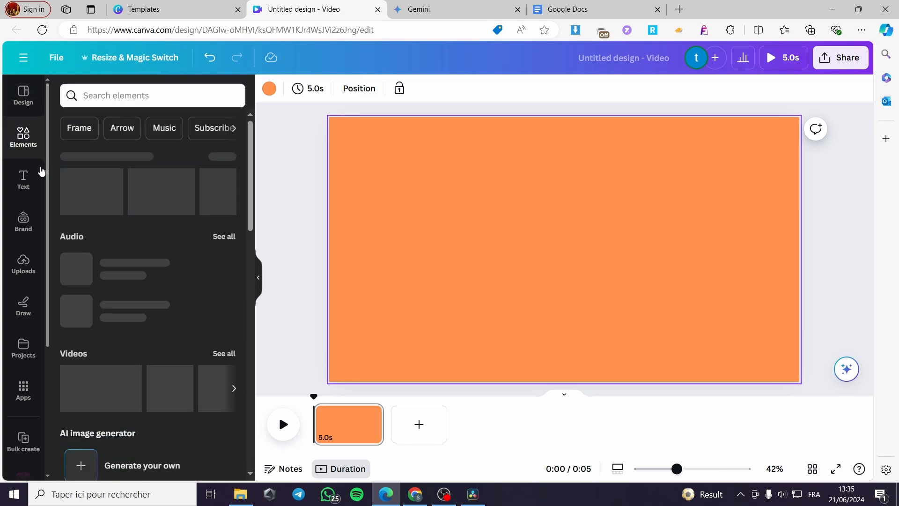
click(24, 178)
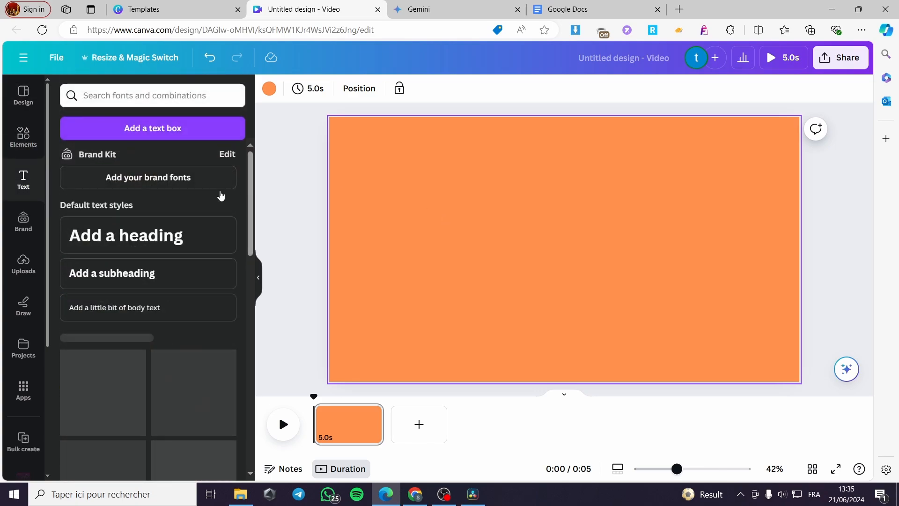
click(152, 235)
drag(571, 294, 574, 206)
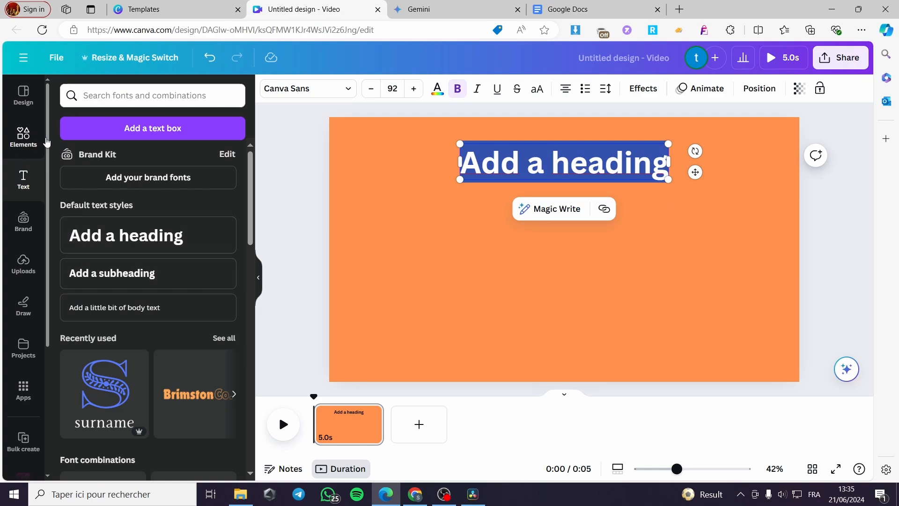
Step: Search the elements for "dots" and browse all the matching graphics
click(46, 142)
click(192, 99)
text(dots)
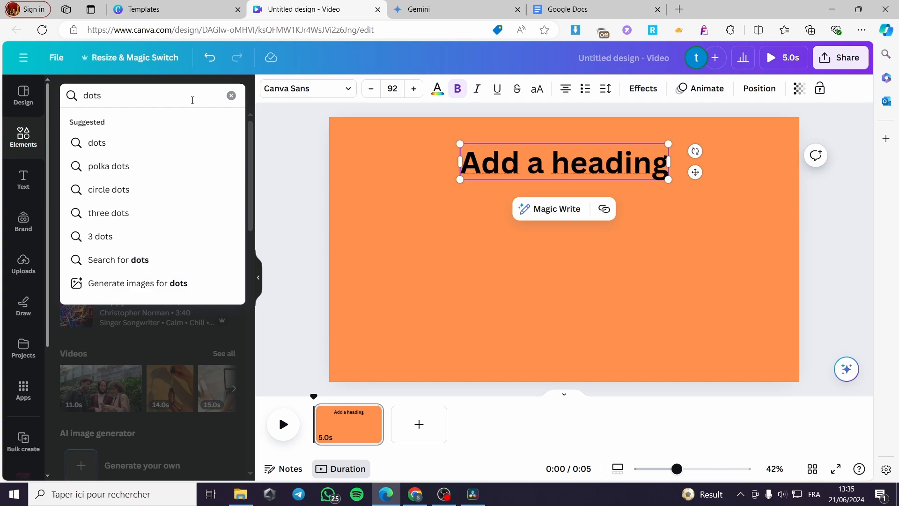
key(Return)
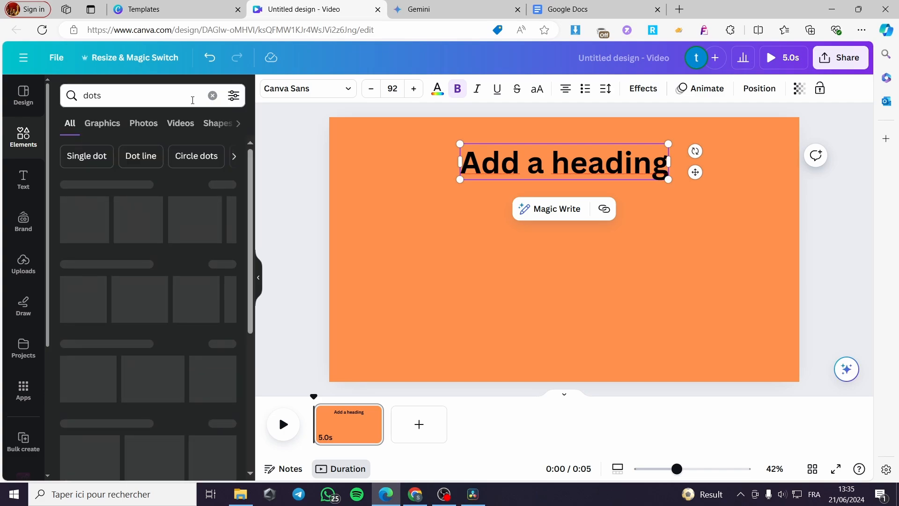
click(236, 220)
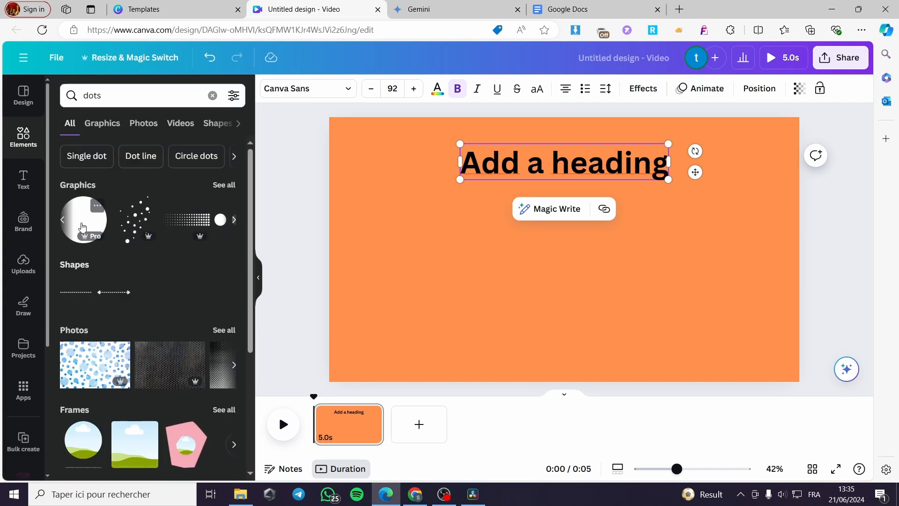
click(224, 185)
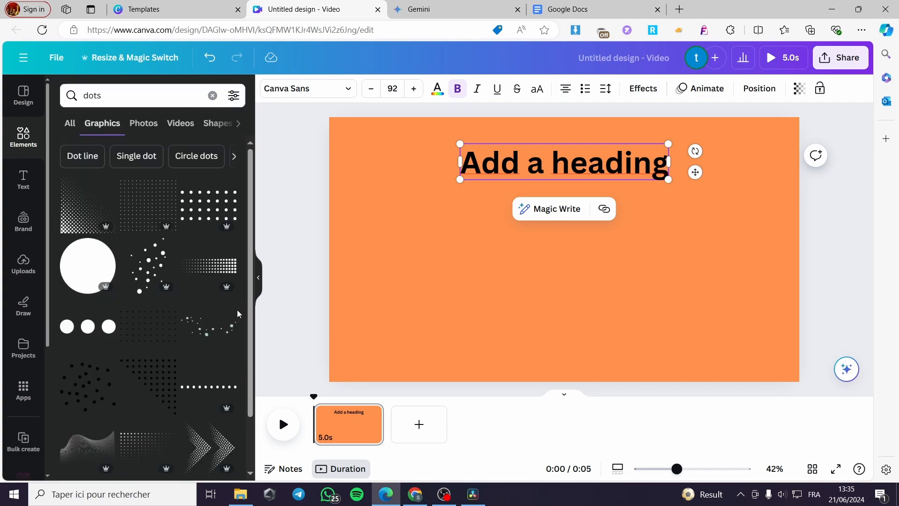
scroll(186, 298, down, 10)
scroll(186, 297, down, 3)
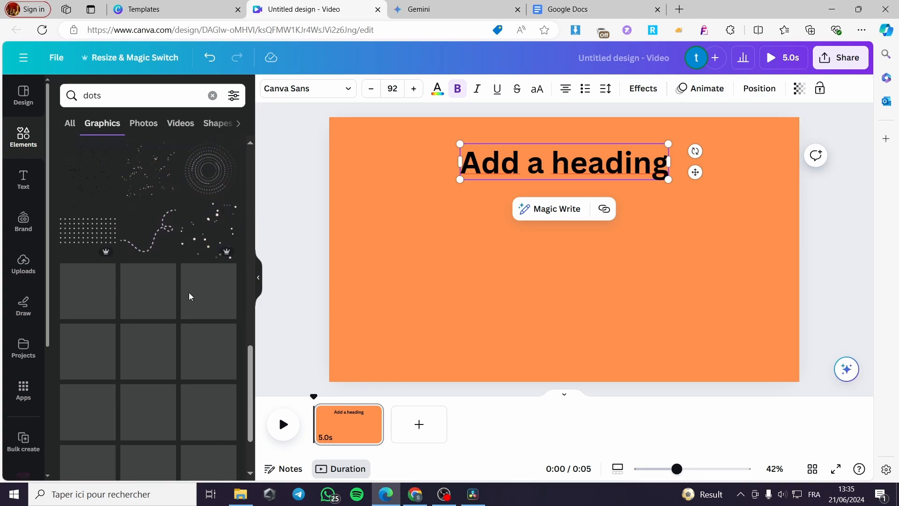
scroll(189, 295, up, 8)
Step: Find the basic circle shape with the search "circle" and place it, reduced in size, near the page's left edge below the heading
click(212, 95)
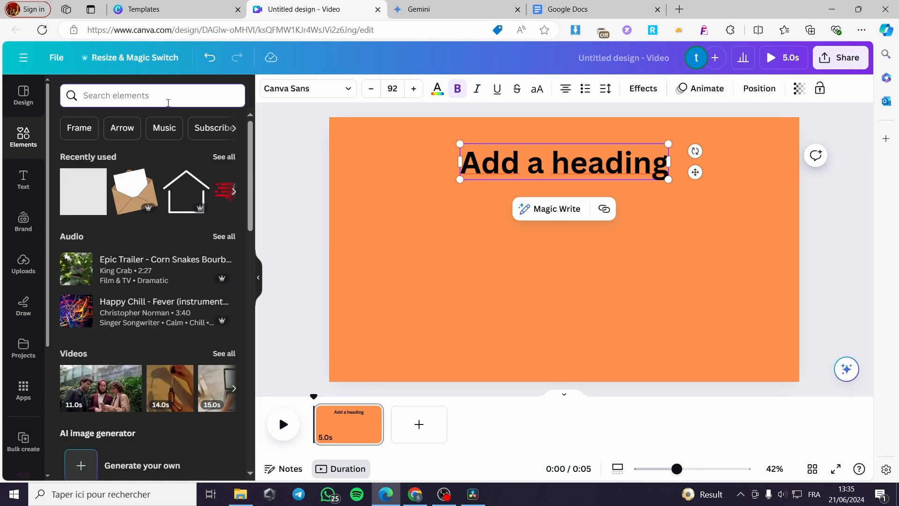
text(cir)
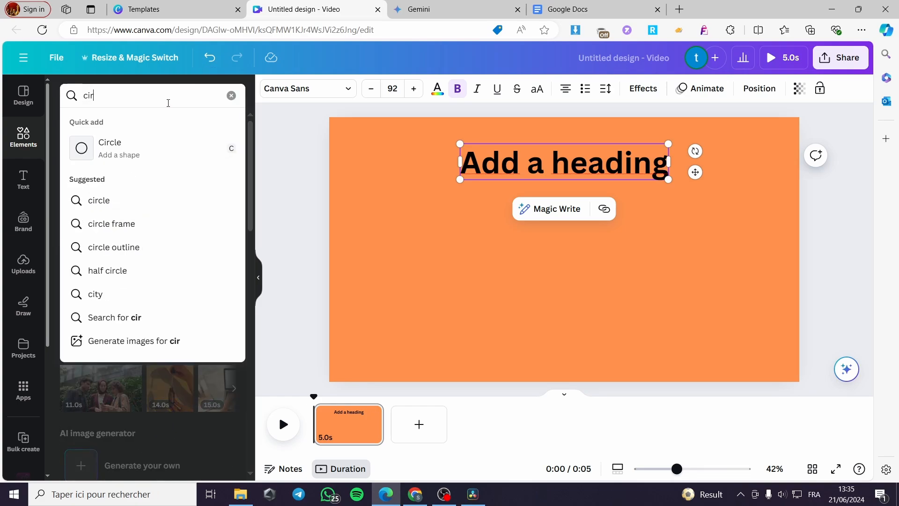
text(cle)
key(Return)
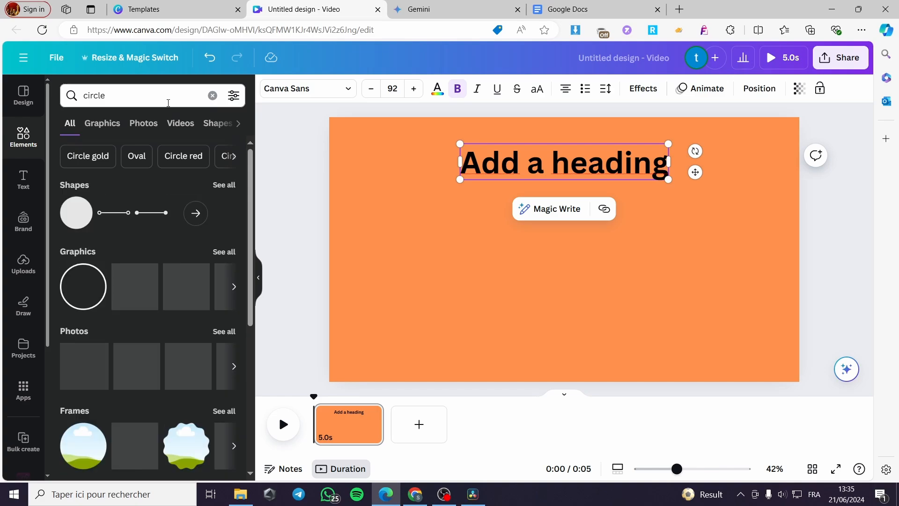
click(82, 204)
click(80, 219)
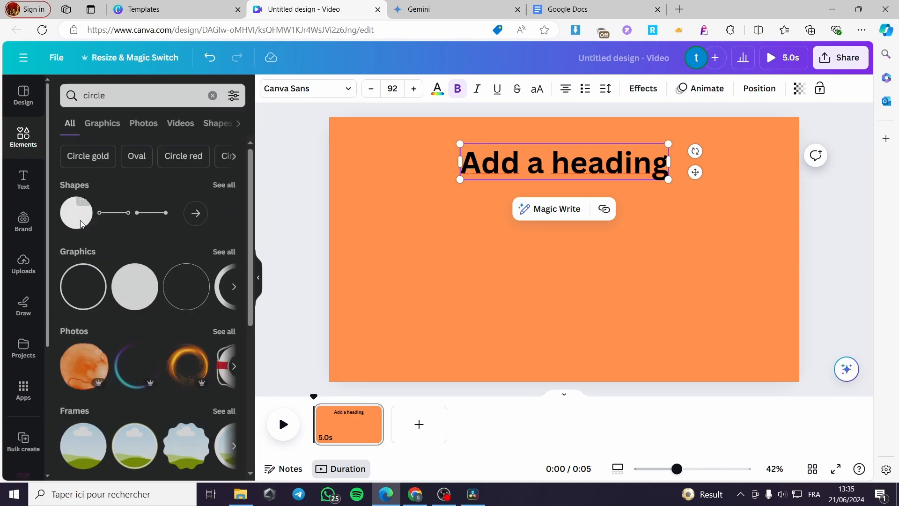
click(80, 222)
drag(602, 287, 579, 233)
drag(556, 271, 385, 303)
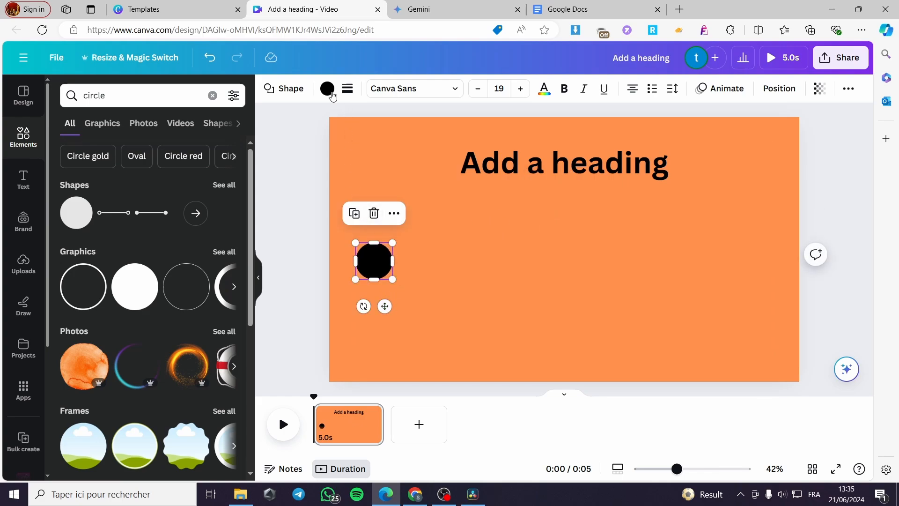
Step: Try several default solid colors on the circle and settle on the bright cyan fill
click(327, 89)
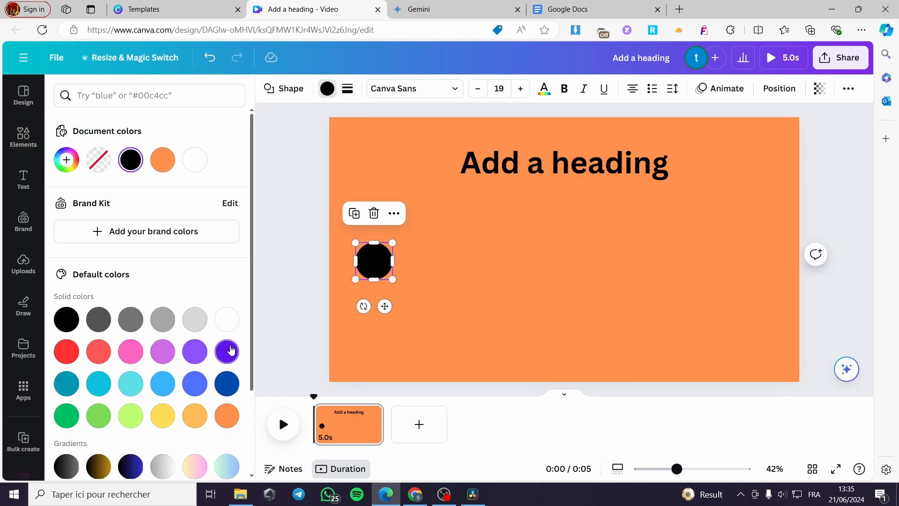
click(224, 357)
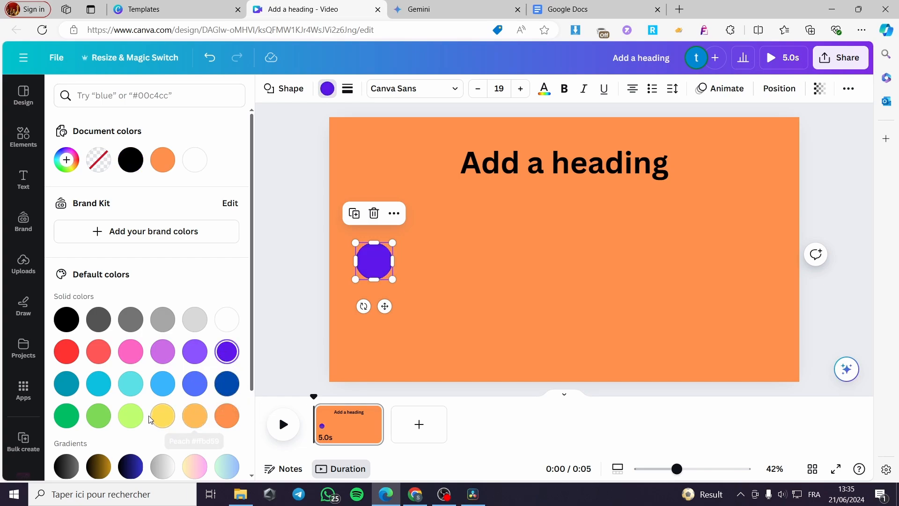
click(73, 420)
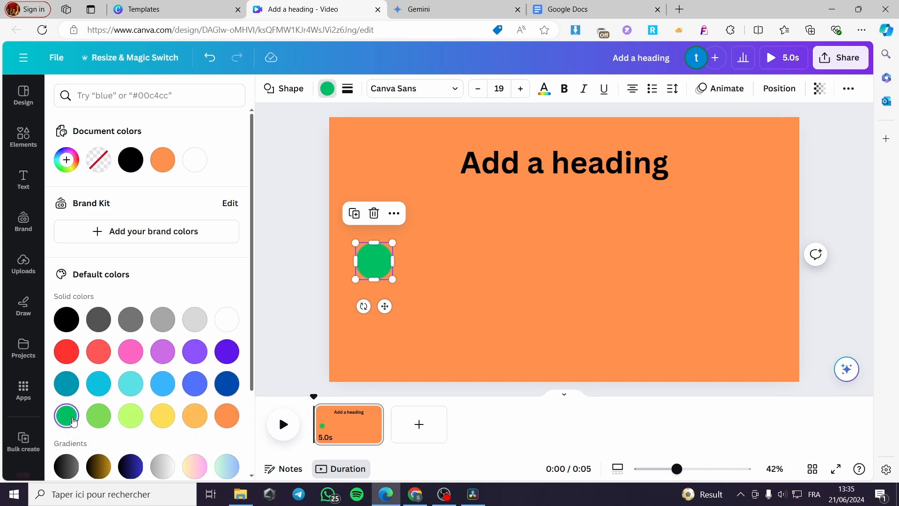
click(164, 352)
click(131, 383)
click(155, 384)
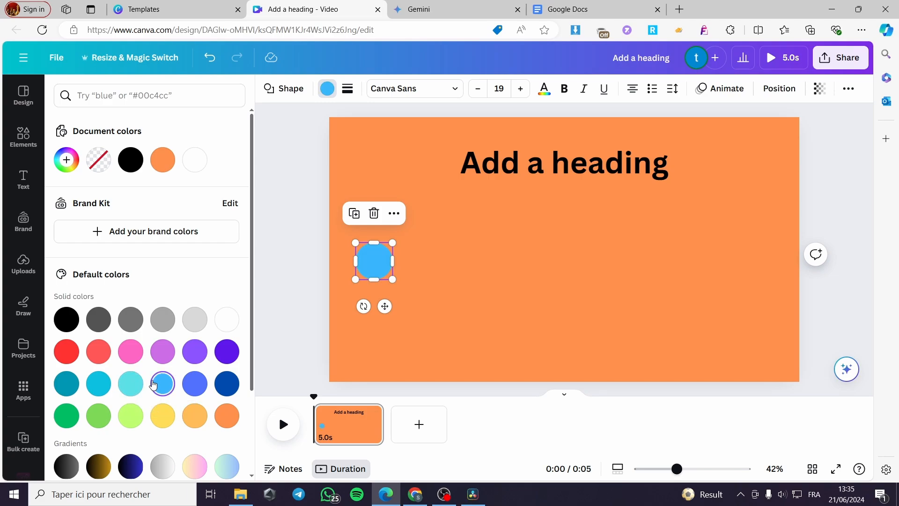
click(66, 383)
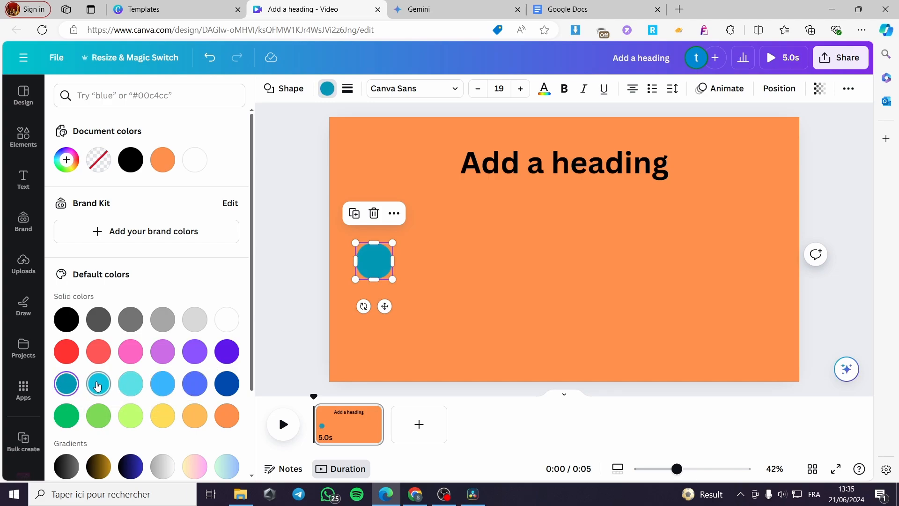
click(98, 383)
click(323, 218)
click(307, 237)
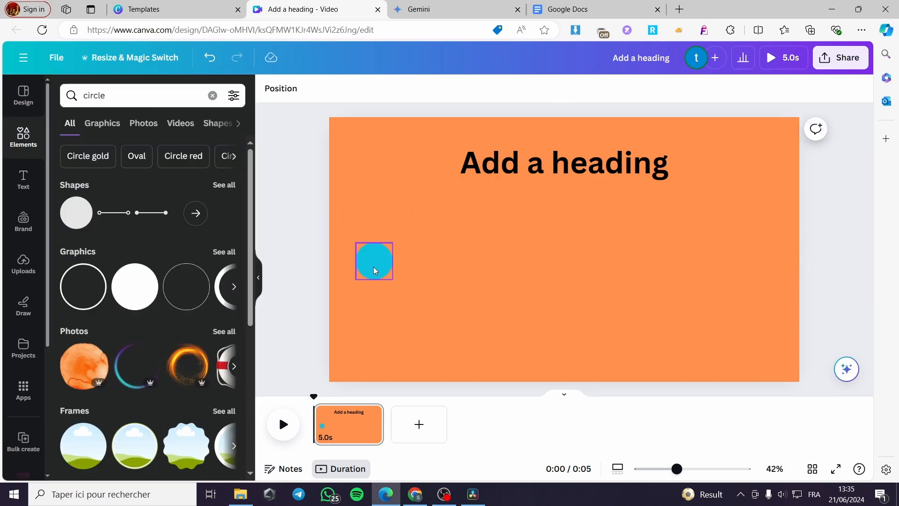
Step: Duplicate the cyan circle three times and arrange the four circles in two rows and two columns below the heading
click(375, 269)
click(357, 218)
drag(389, 309, 619, 382)
click(354, 290)
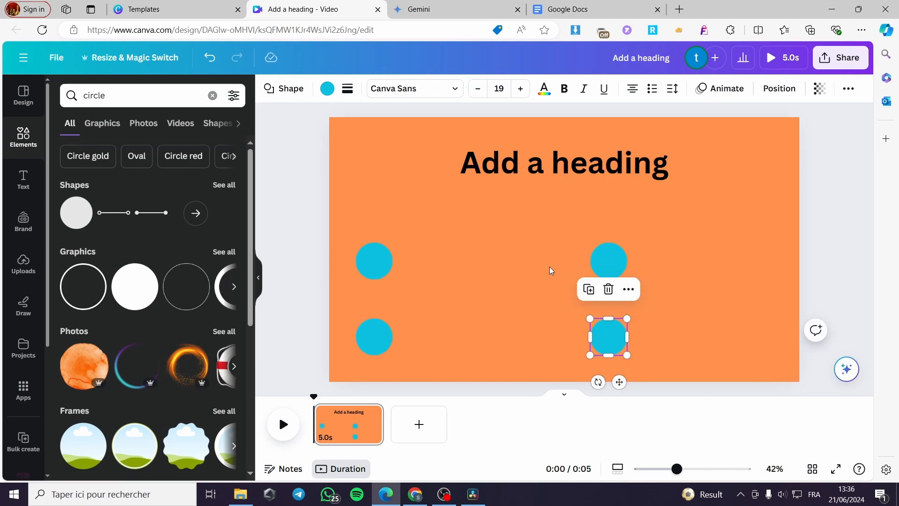
Step: Add a square shape and reshape it into a horizontal bar, about 558 by 134 px, overlapping the upper-left circle's right side
click(213, 95)
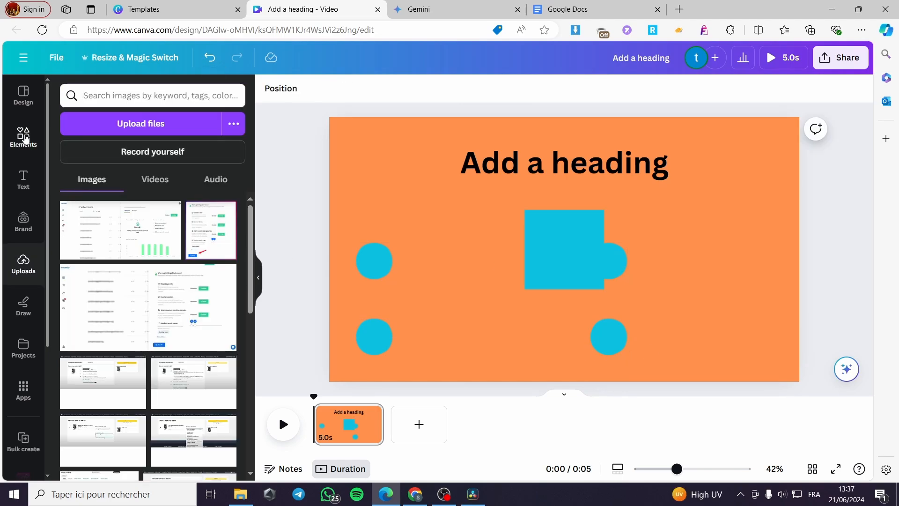
click(25, 137)
click(567, 261)
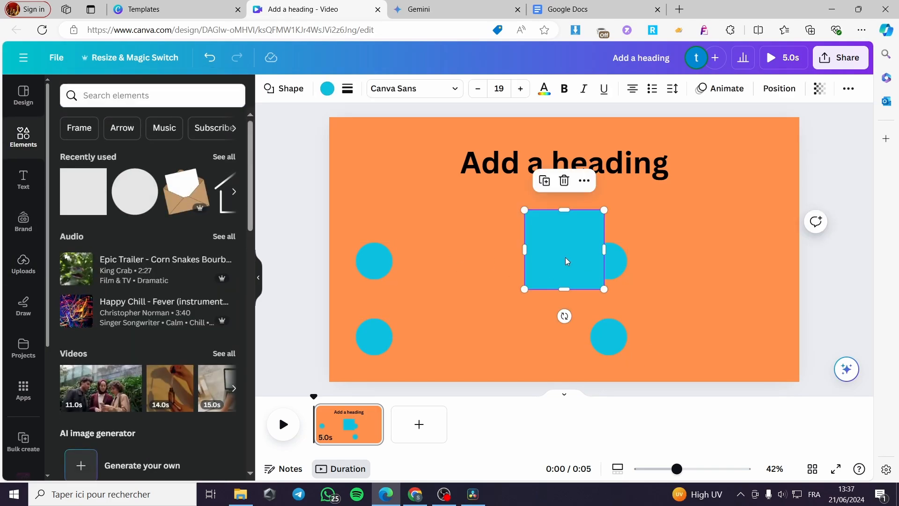
drag(566, 289, 431, 305)
drag(464, 265, 518, 262)
click(518, 303)
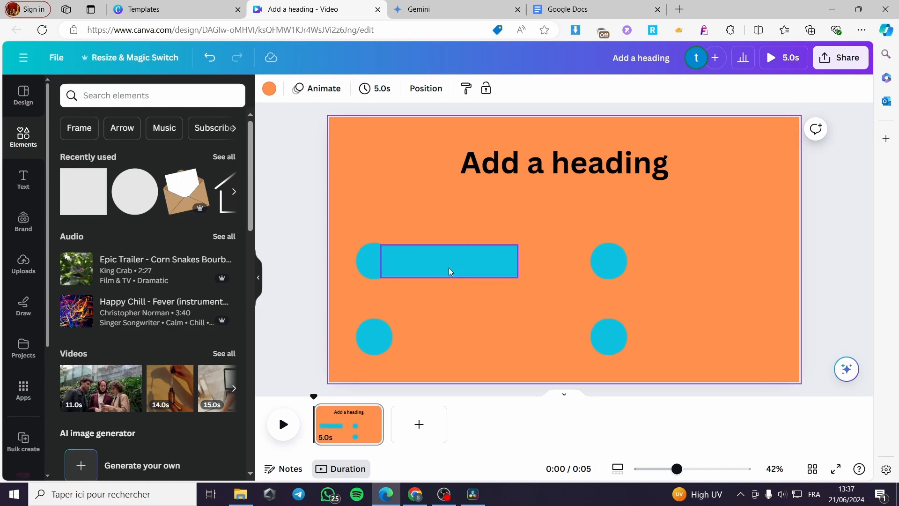
Step: Change the horizontal bar's fill color to white
click(375, 262)
click(374, 266)
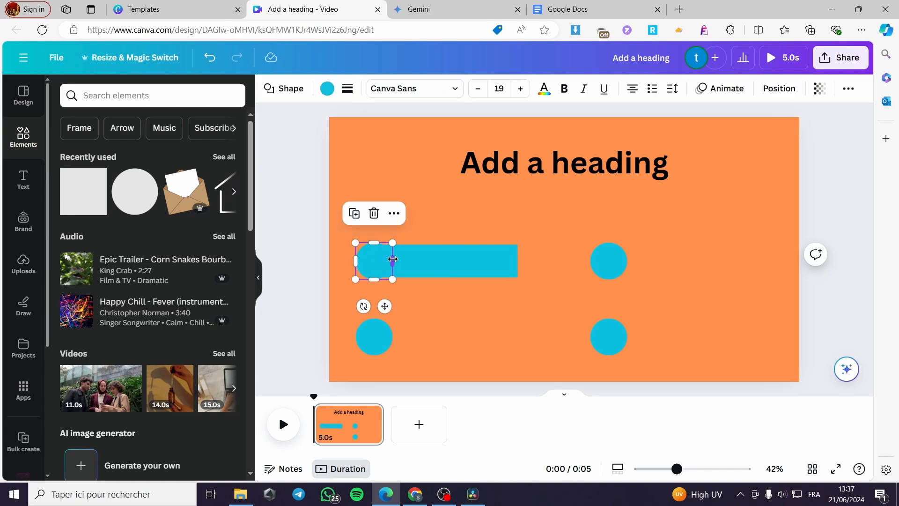
click(479, 269)
click(327, 89)
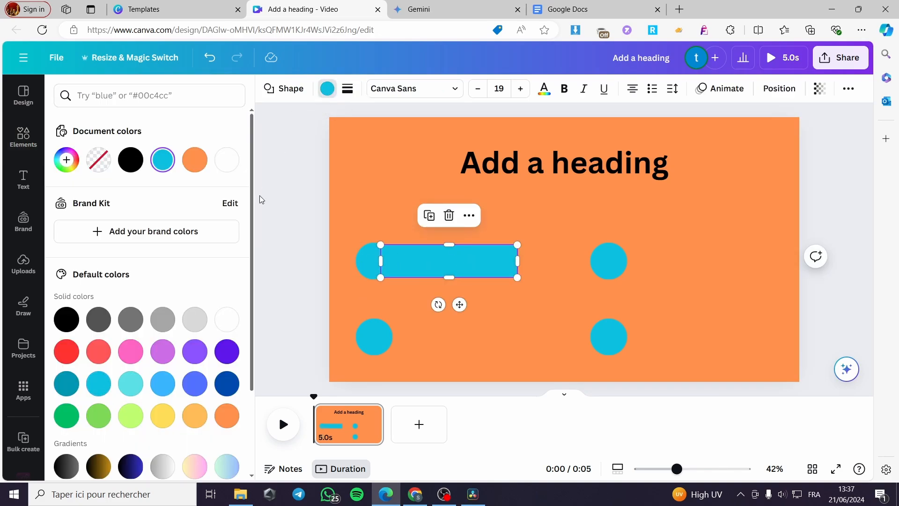
click(228, 160)
click(489, 335)
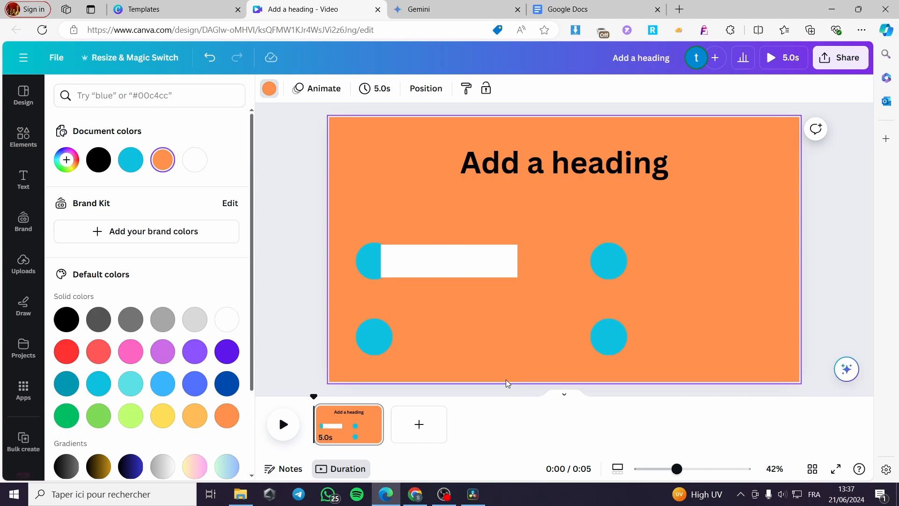
Step: Bring the upper-left cyan circle forward so it sits in front of the white bar
click(380, 260)
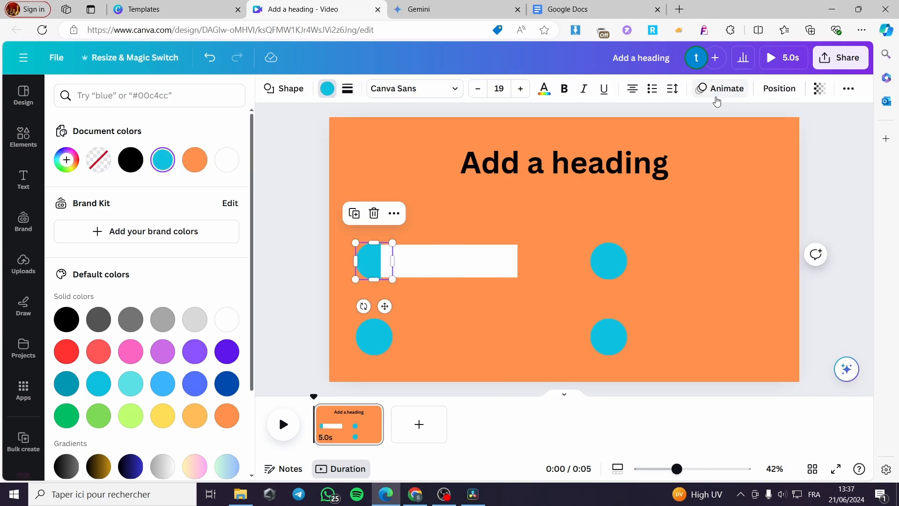
click(778, 89)
click(83, 118)
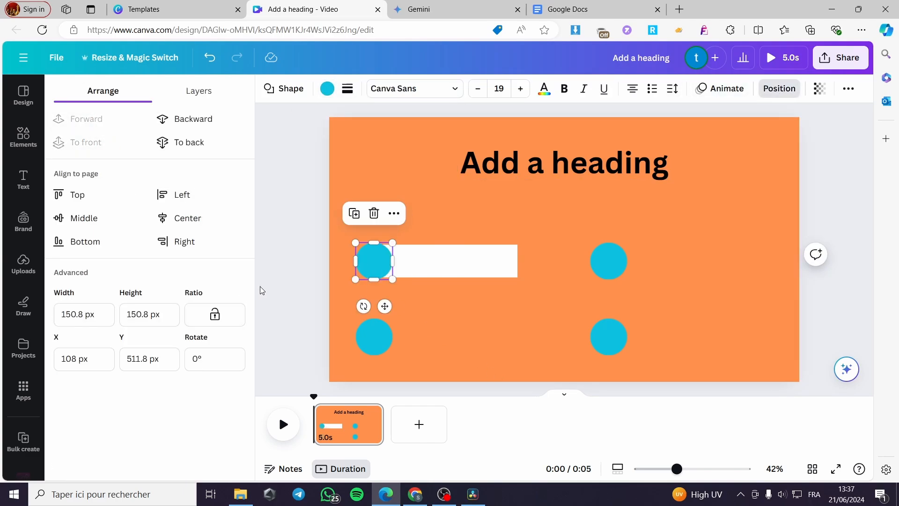
click(323, 289)
Step: Duplicate the white bar, place the copy at the lower-left circle and send it backward behind the circle
click(475, 263)
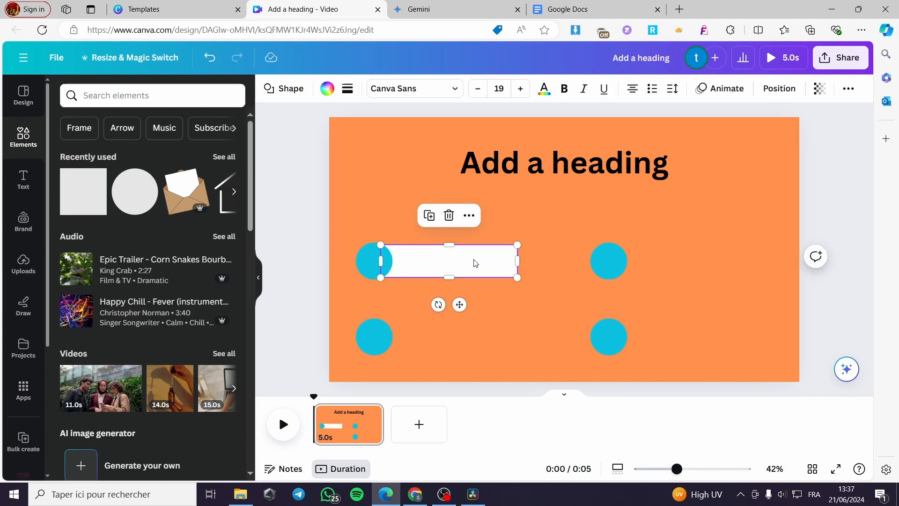
click(431, 221)
drag(462, 307, 453, 381)
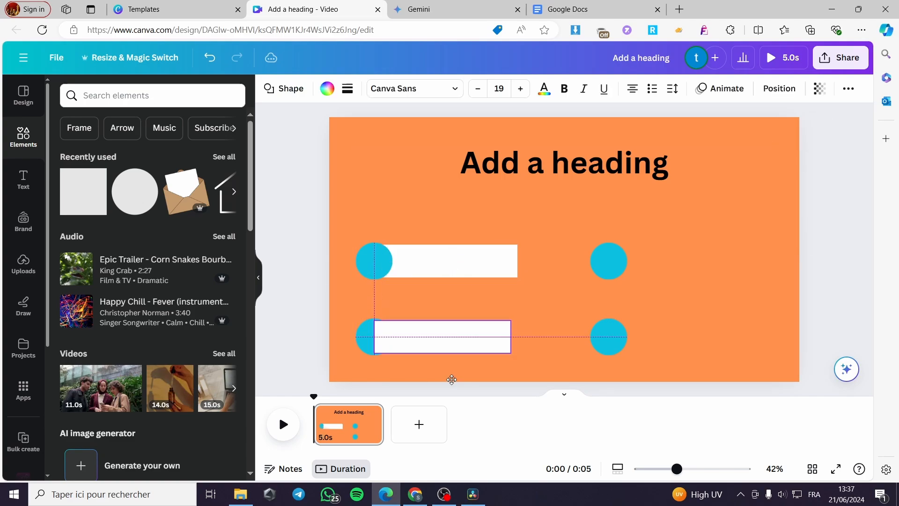
click(779, 88)
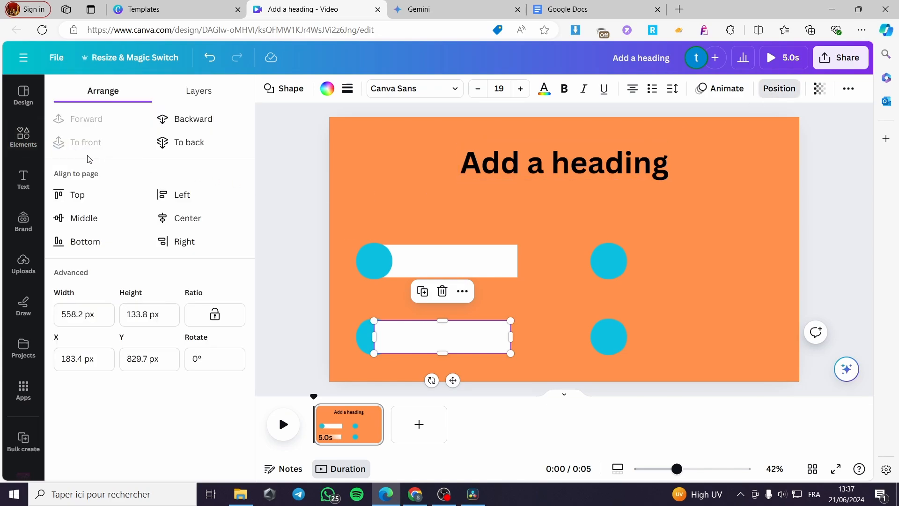
click(214, 123)
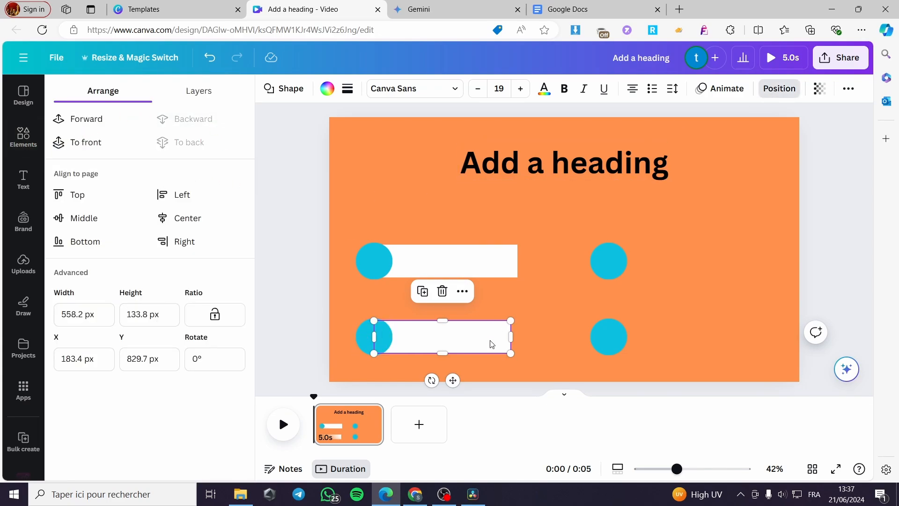
Step: Duplicate the lower-left white bar, place the copy at the lower-right circle and send it behind the circle
click(429, 299)
drag(445, 337, 715, 346)
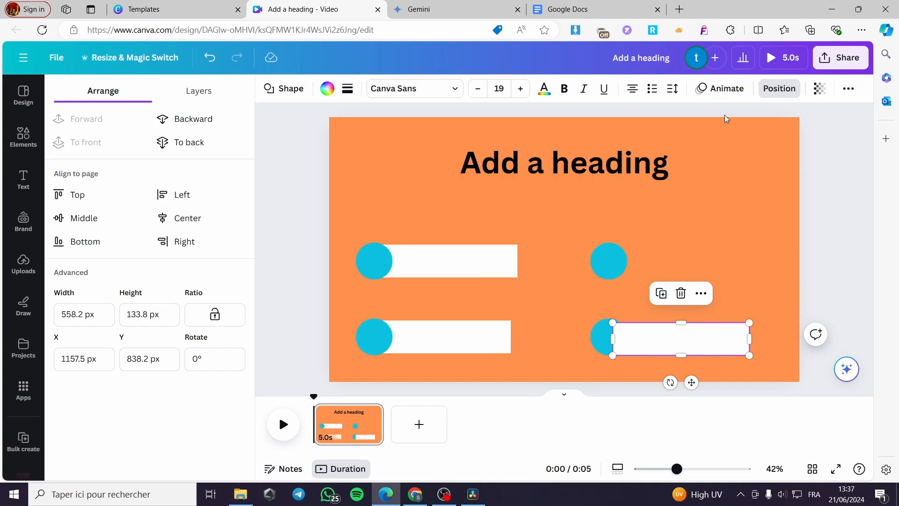
click(779, 89)
click(779, 89)
click(195, 118)
click(615, 263)
click(676, 358)
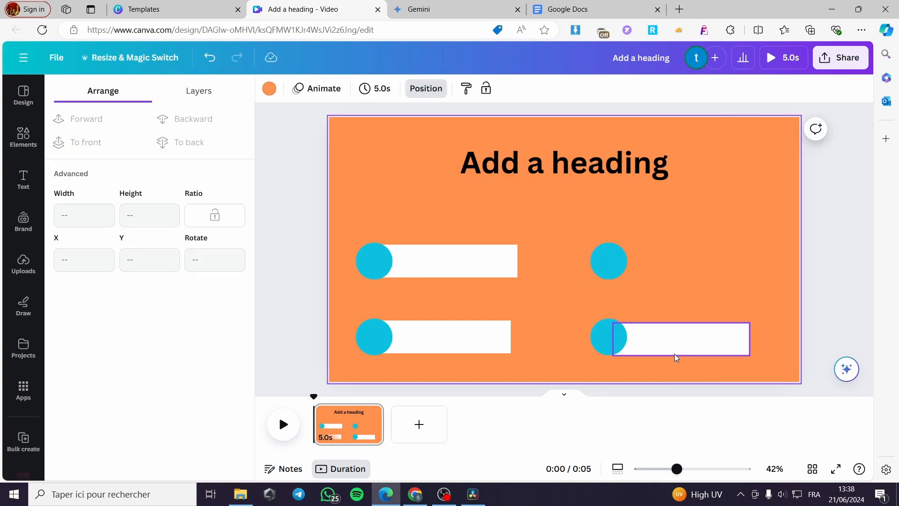
Step: Duplicate the lower-right white bar, place the copy at the upper-right circle and send it behind the circle
click(679, 351)
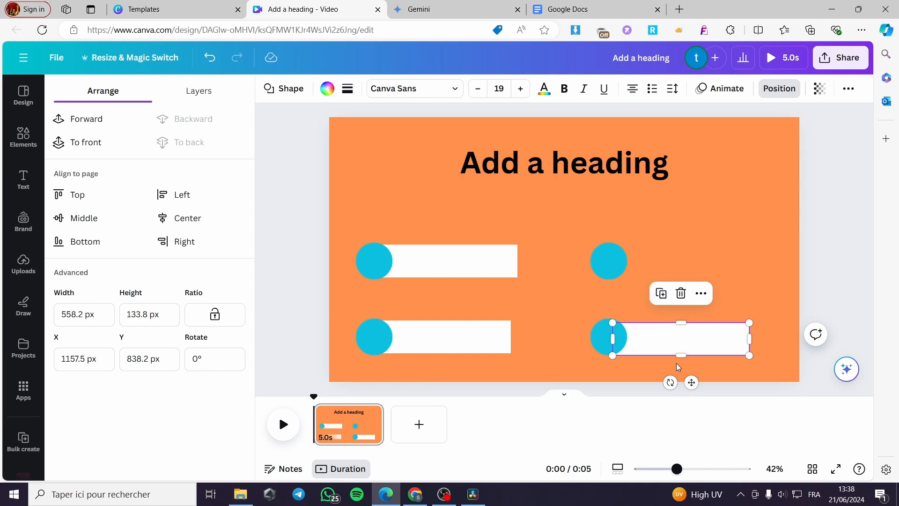
click(668, 294)
drag(680, 255, 679, 250)
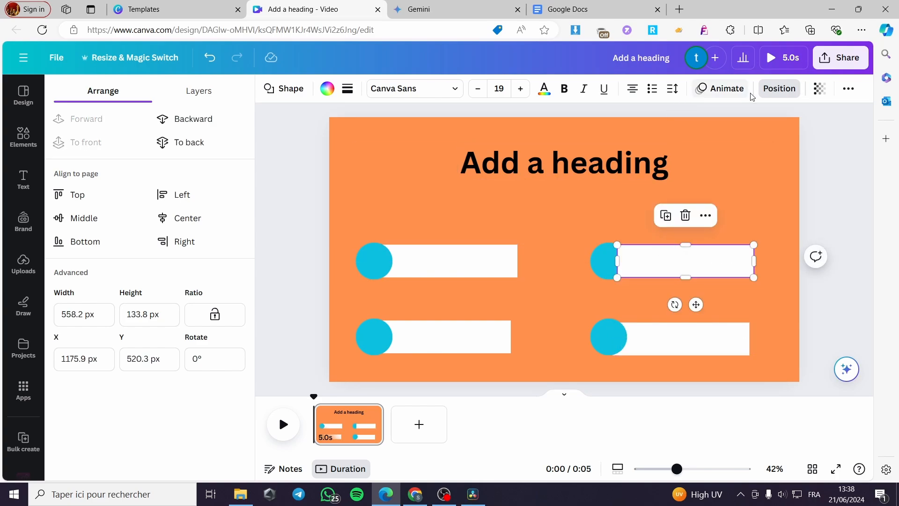
click(779, 89)
click(780, 89)
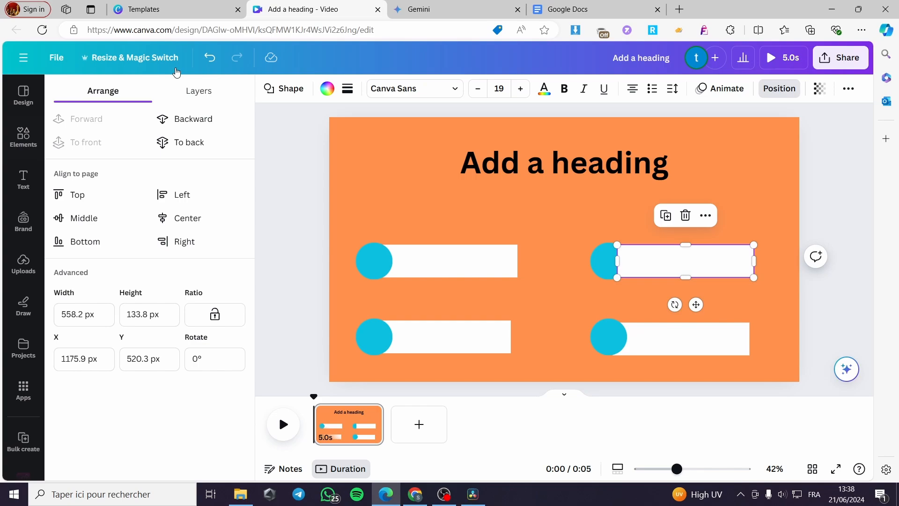
click(176, 121)
Step: Align the two lower white bars with the upper bars in their columns and with each other
click(709, 350)
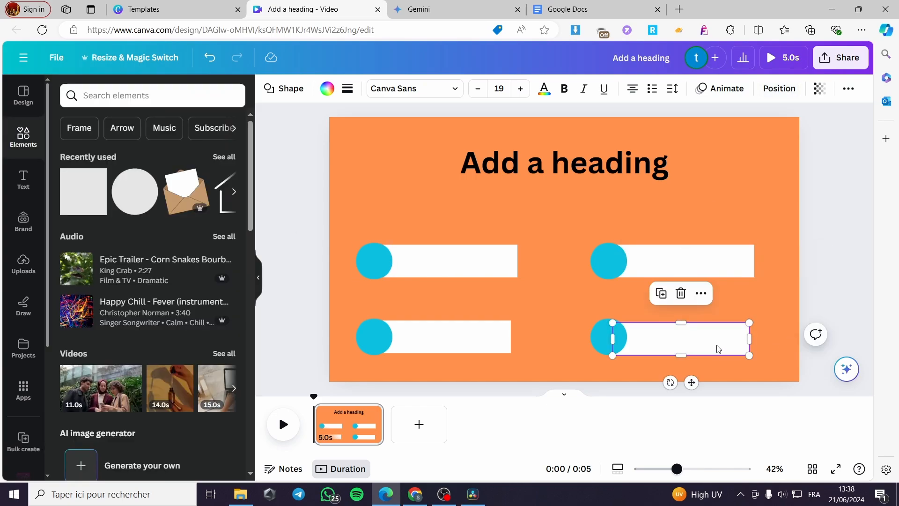
drag(716, 342, 722, 342)
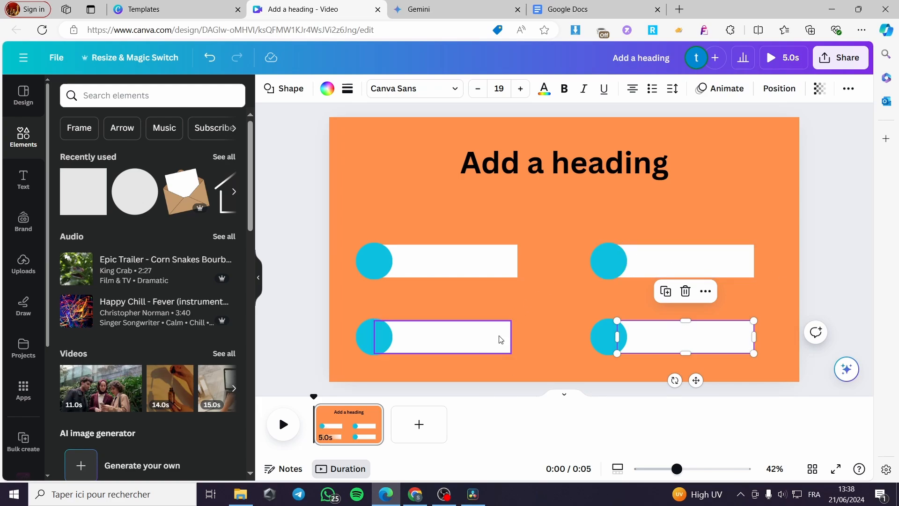
drag(499, 337, 499, 333)
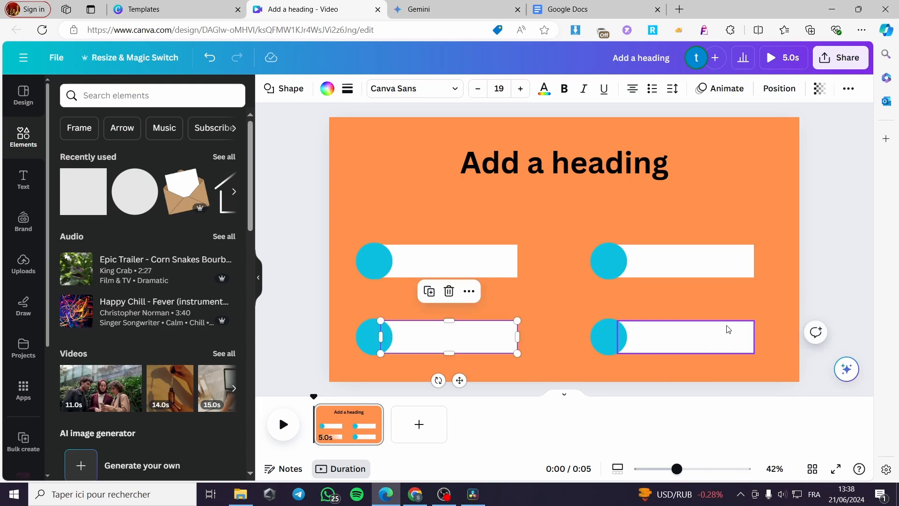
click(850, 268)
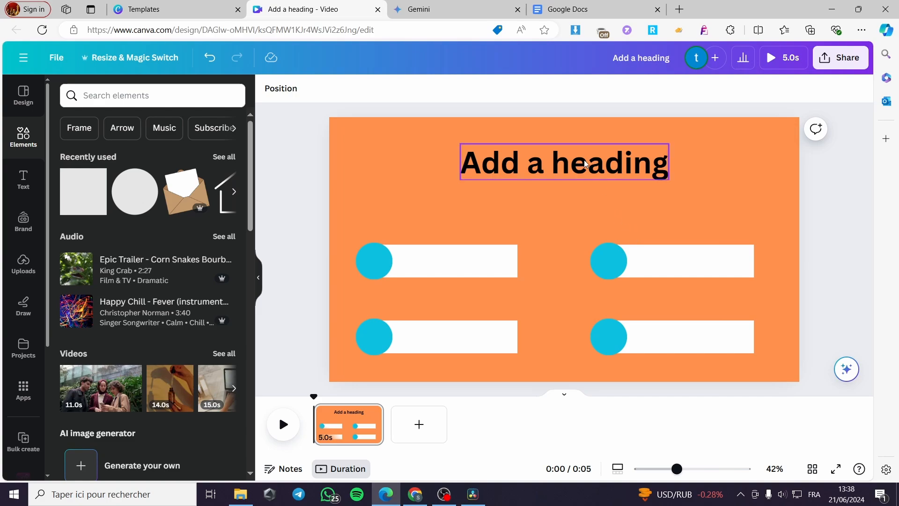
Step: Add a heading text reading "A" and place it on the upper-left circle
click(23, 182)
click(161, 244)
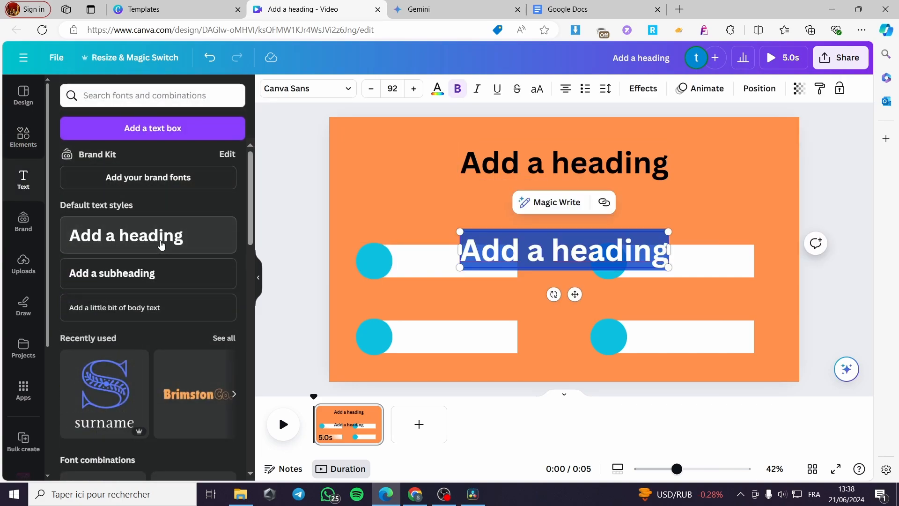
text(A)
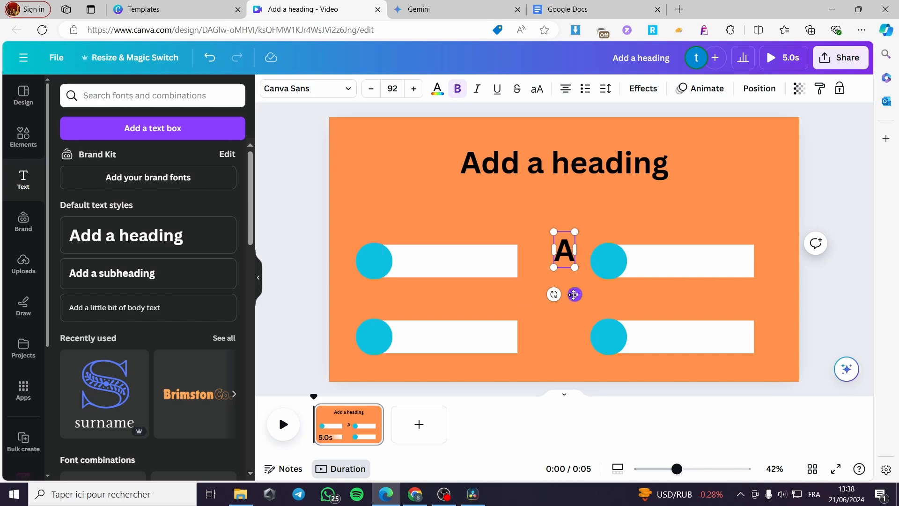
drag(575, 295, 385, 303)
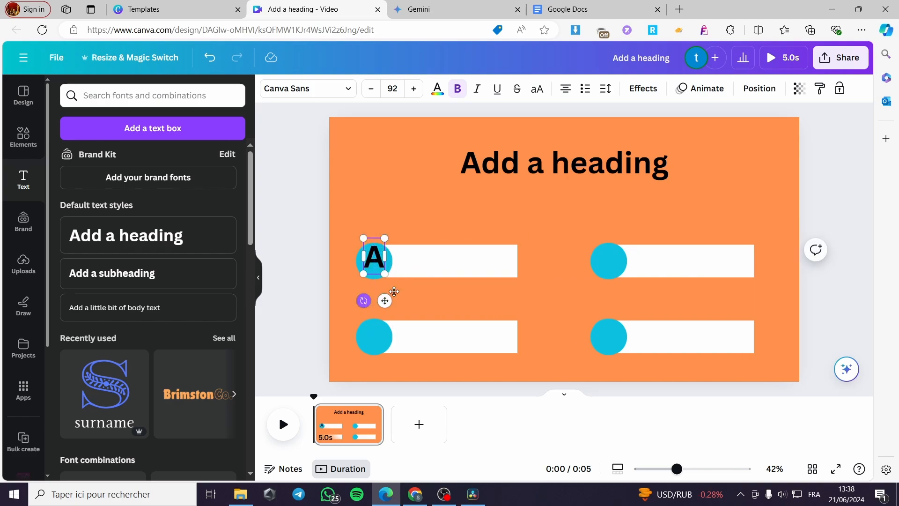
click(391, 266)
Step: Duplicate the "A" label onto the lower-left circle and change the copy's text to "B"
click(379, 254)
click(394, 208)
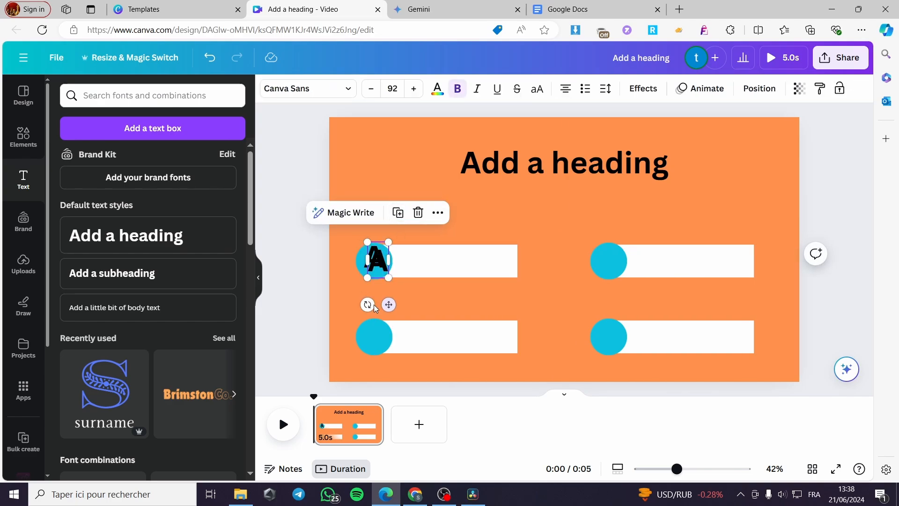
drag(385, 301, 385, 375)
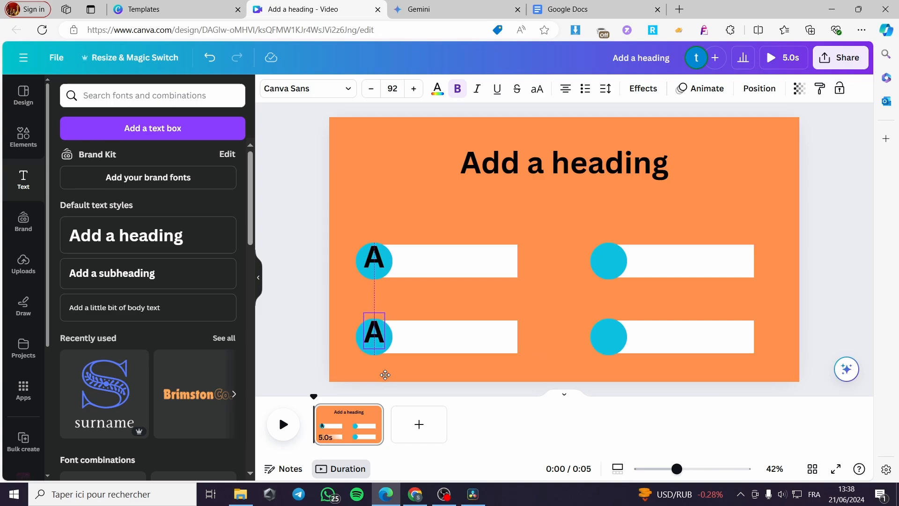
double_click(378, 344)
text(B)
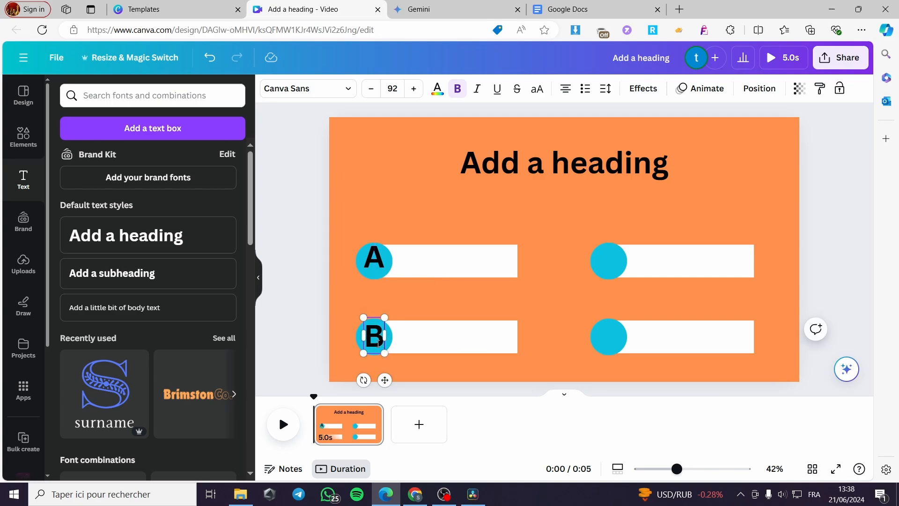
click(434, 361)
Step: Duplicate the "B" label, change the copy's text to "C" and place it on the upper-right circle
click(382, 340)
click(395, 289)
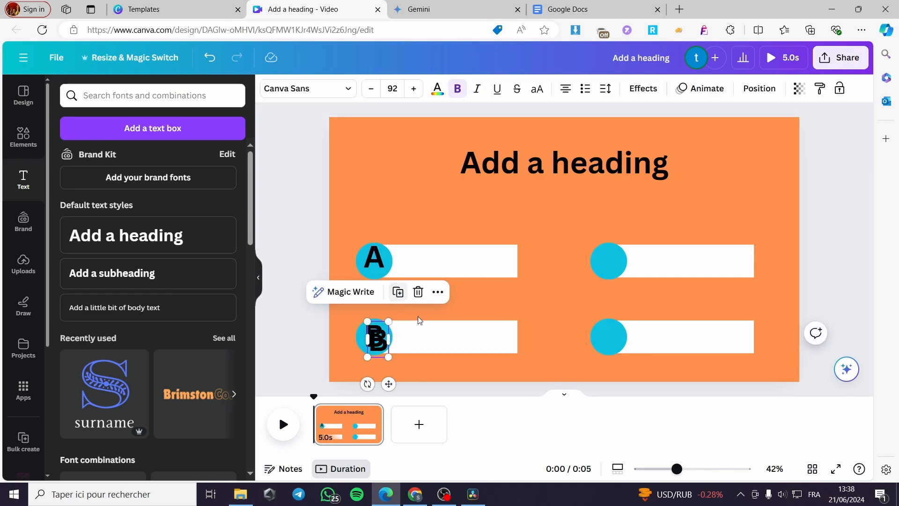
double_click(377, 343)
text(C)
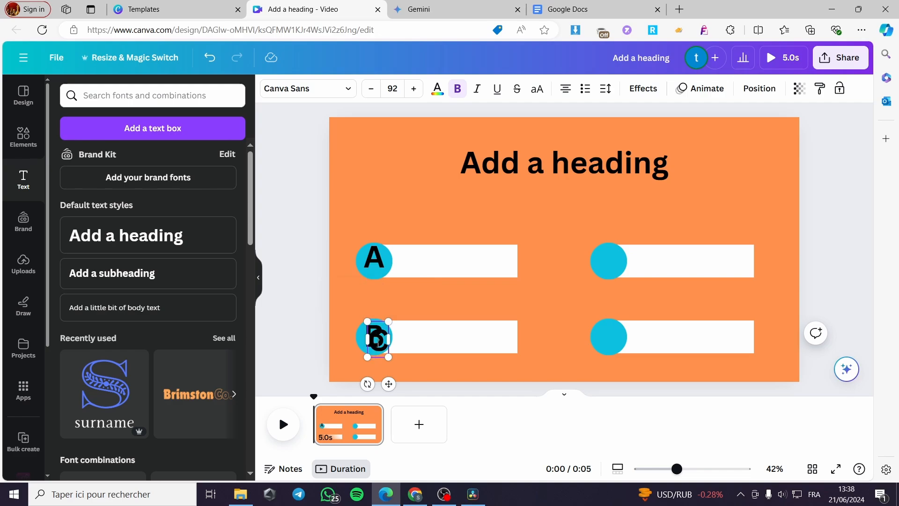
drag(389, 384, 622, 302)
click(621, 238)
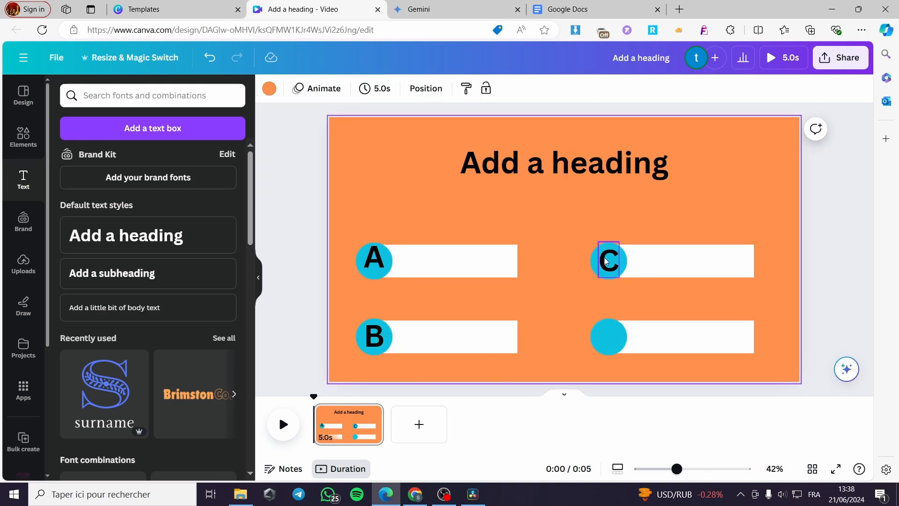
Step: Duplicate the "C" label onto the lower-right circle and change the copy's text to "D"
click(608, 261)
click(629, 214)
drag(624, 310, 619, 380)
double_click(614, 345)
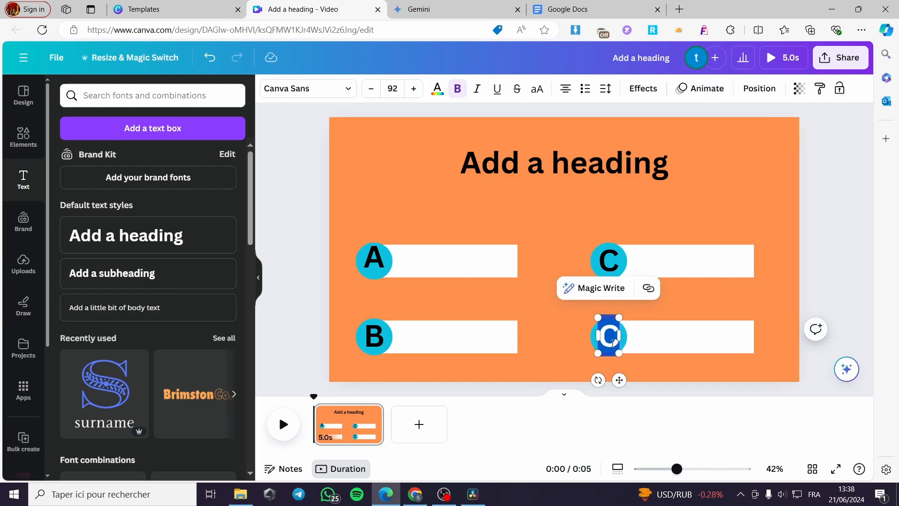
text(D)
click(857, 260)
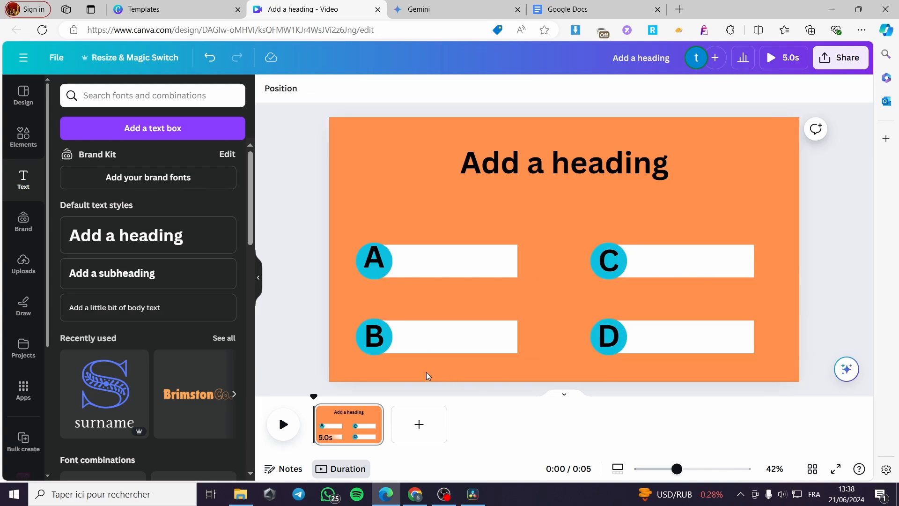
Step: Move the "A" label slightly down to center it on its circle, level with the "C" label
click(373, 255)
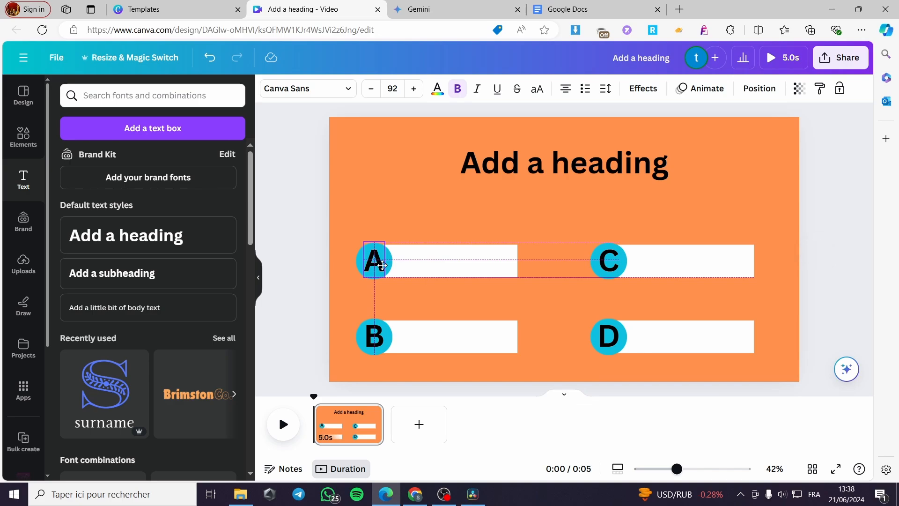
click(655, 201)
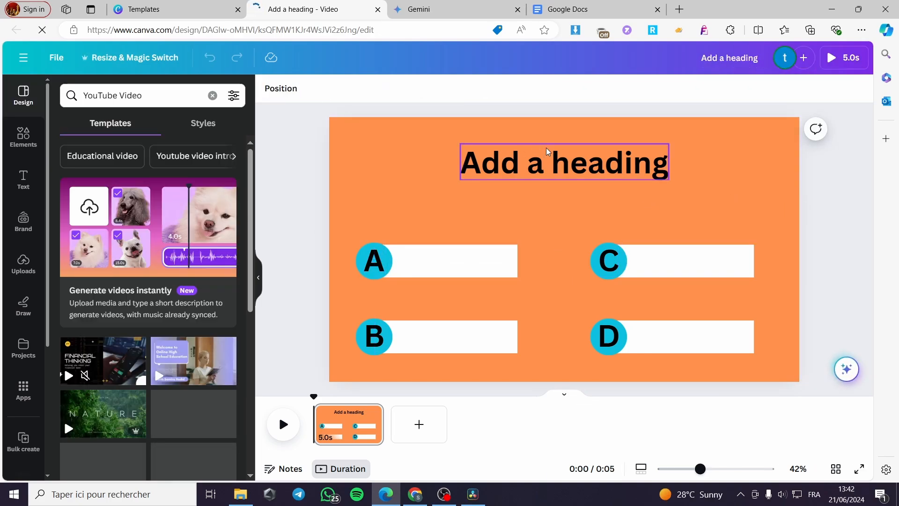
Step: Change the text color of the question heading to white
click(546, 147)
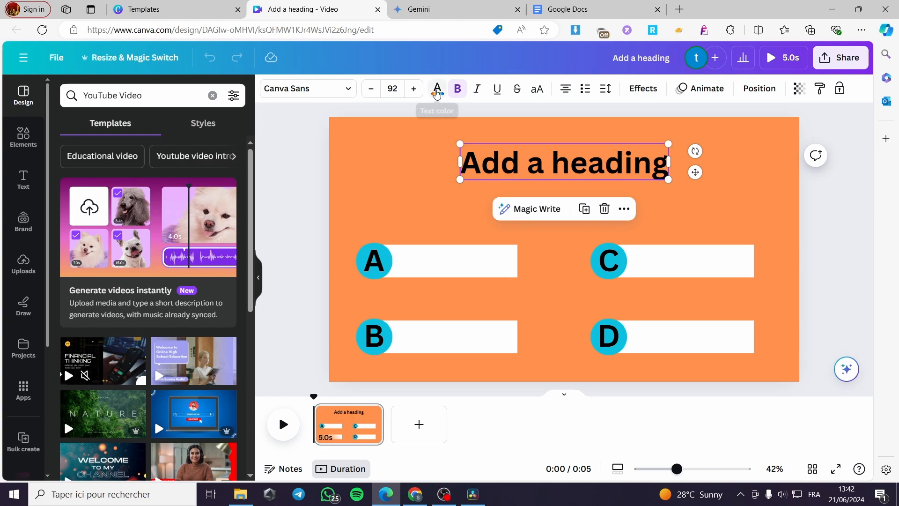
click(437, 90)
click(195, 160)
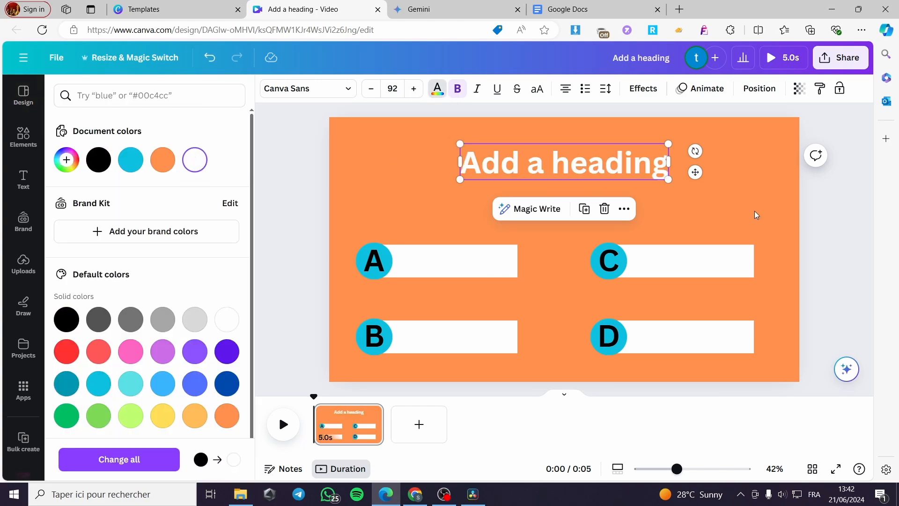
Step: Set the question heading's font to Cubao Narrow
click(556, 177)
click(541, 165)
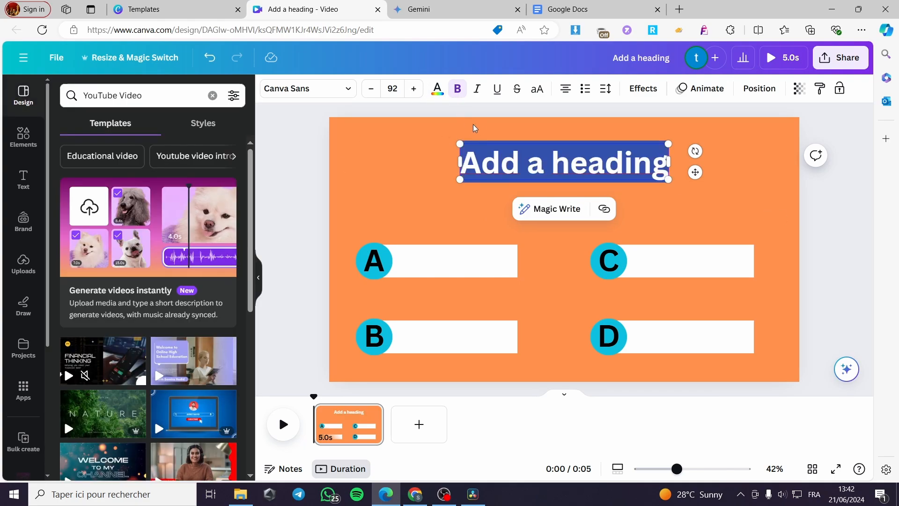
click(307, 90)
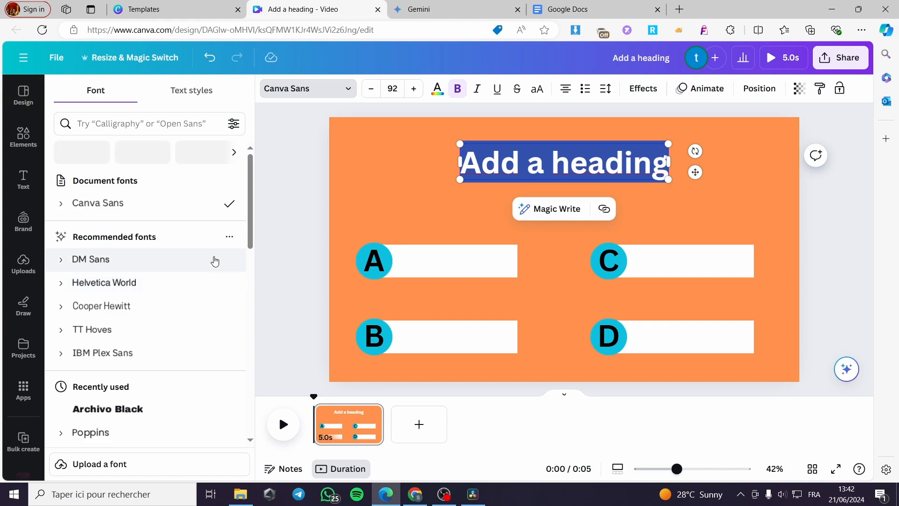
scroll(129, 292, down, 5)
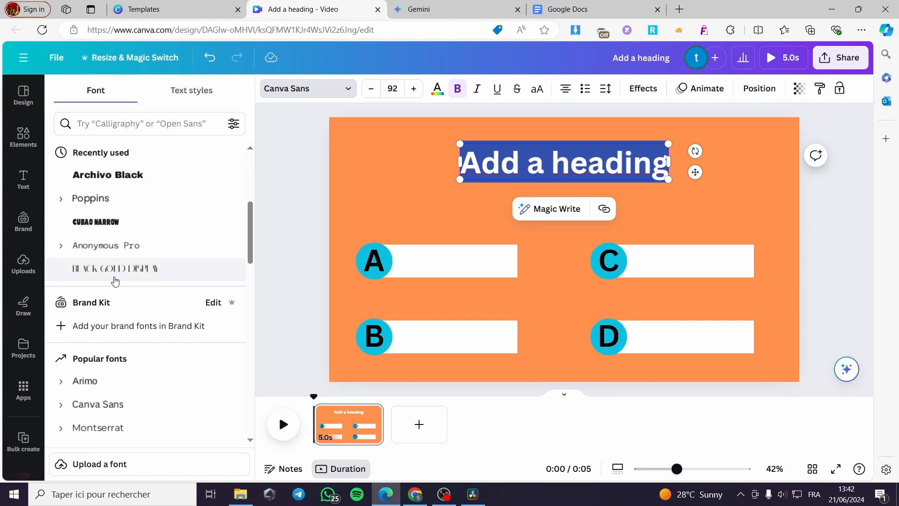
click(168, 226)
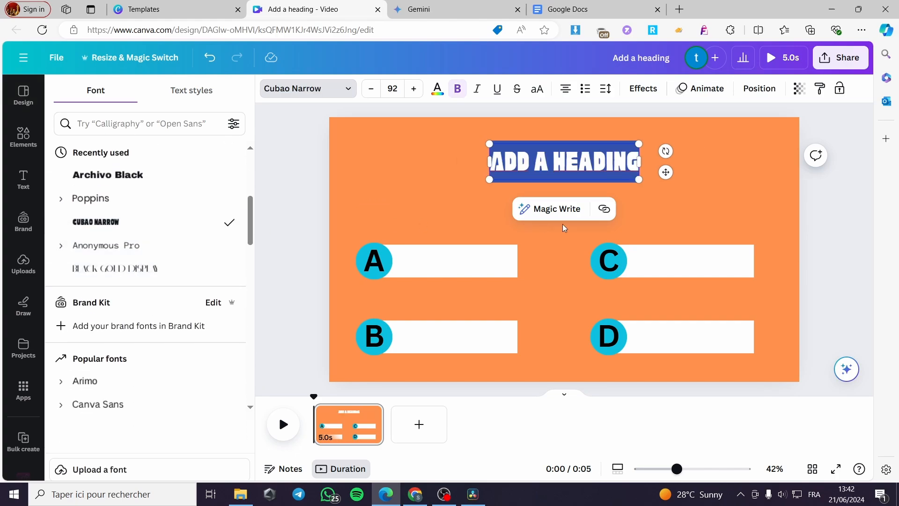
click(822, 223)
Step: Apply an Outline effect to the question heading with thickness 133 and black color
click(589, 172)
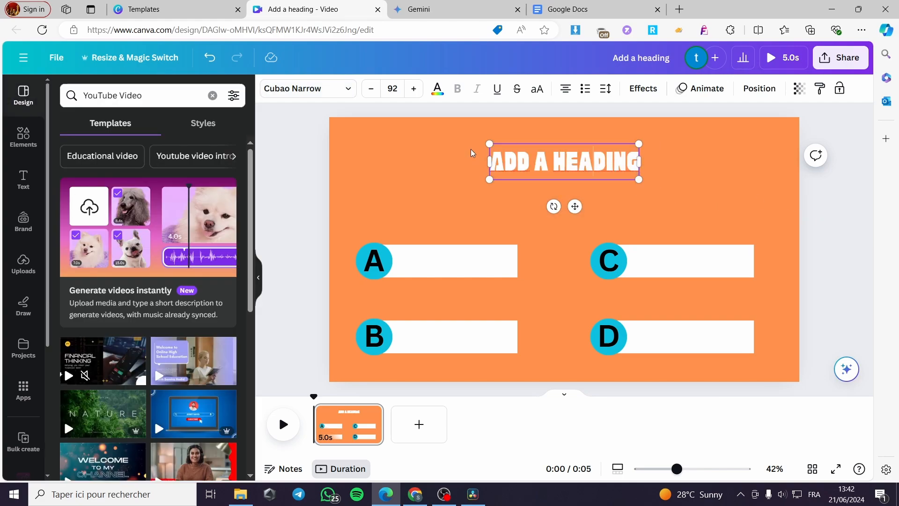
click(644, 89)
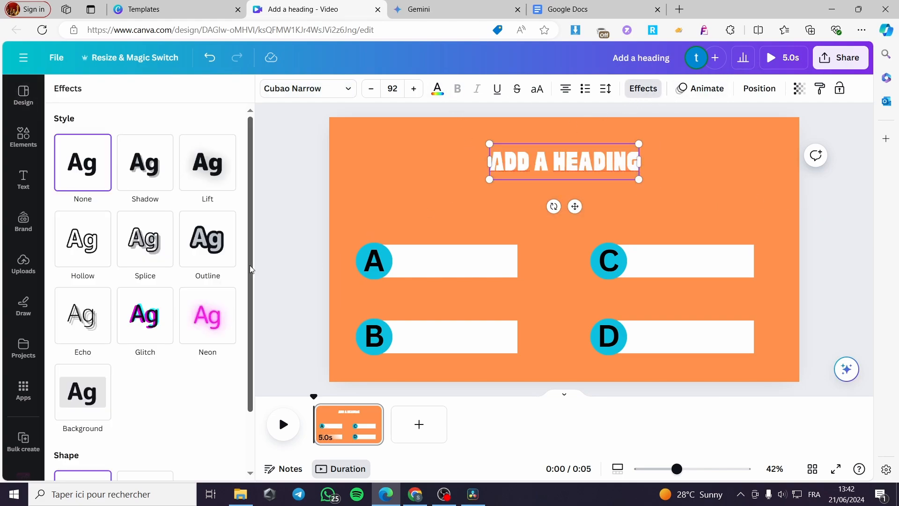
click(204, 252)
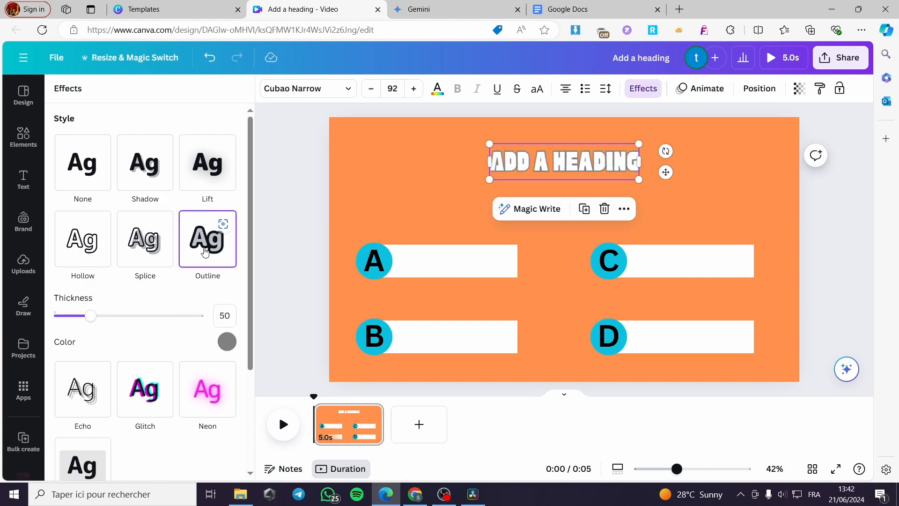
drag(96, 319, 155, 317)
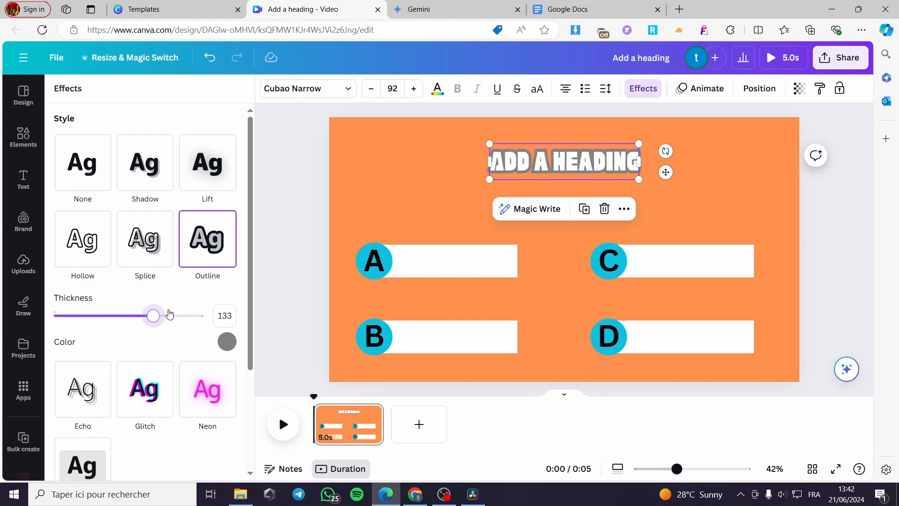
click(227, 341)
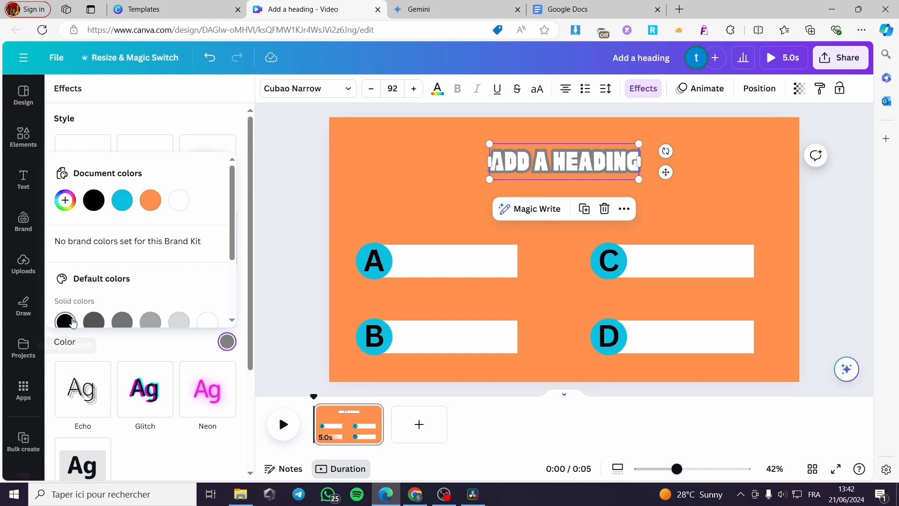
click(65, 321)
click(820, 238)
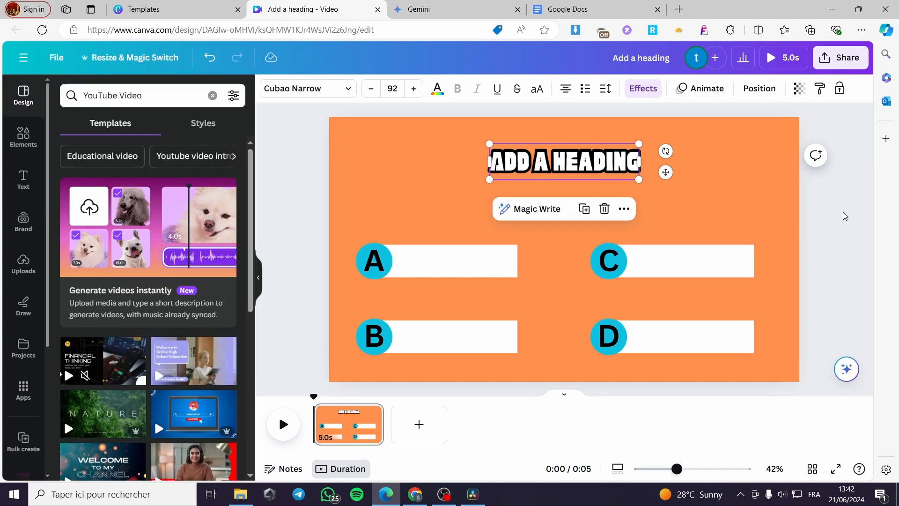
click(848, 209)
Step: Duplicate the outlined heading, place the copy on the A answer bar and open its text for editing
click(561, 157)
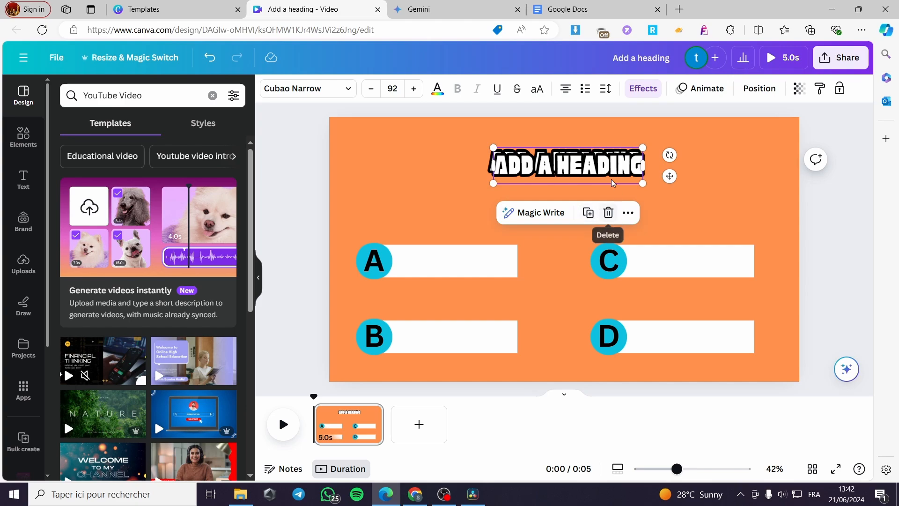
click(587, 213)
drag(533, 234, 491, 264)
double_click(492, 264)
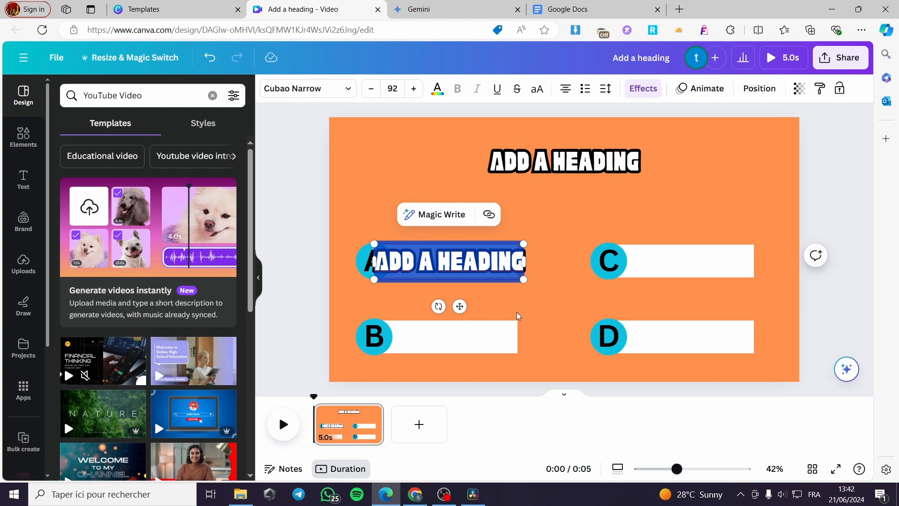
Step: Switch to Gemini, request a 10-question football quiz table with 4 suggestions each and answers in the last column, and review it
click(419, 10)
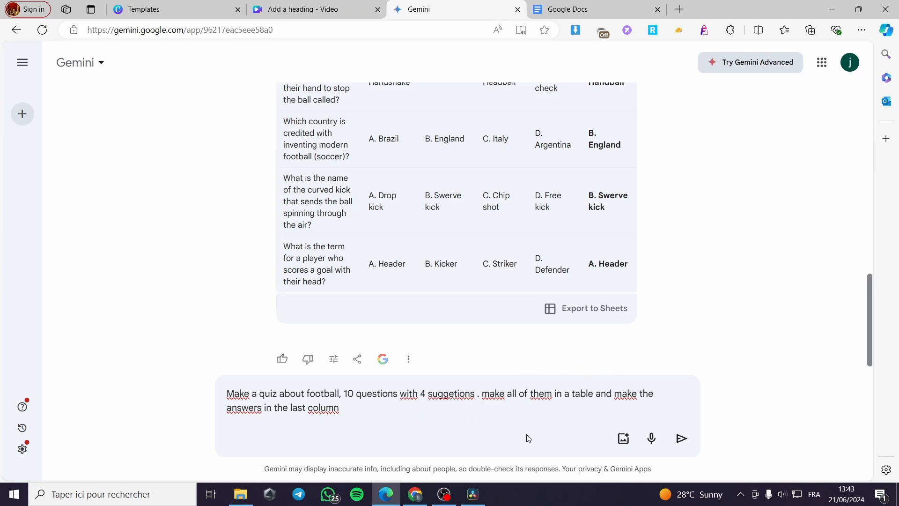
click(682, 438)
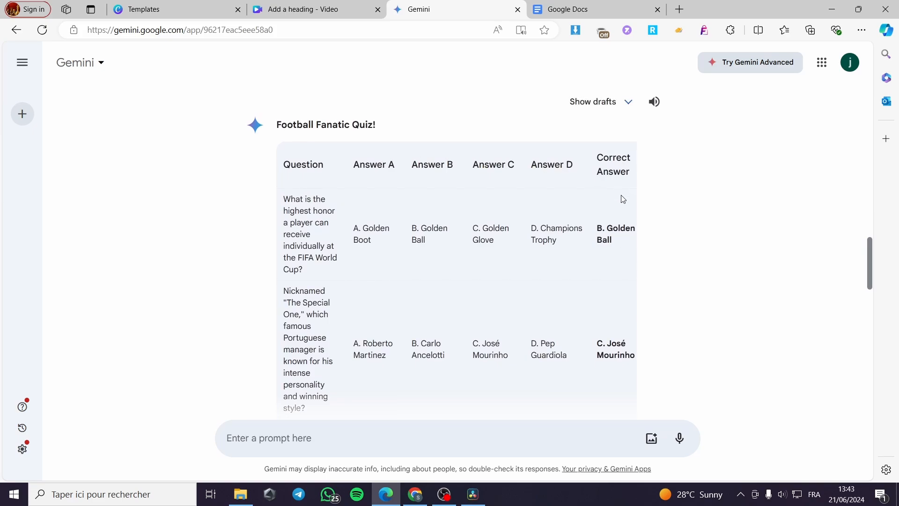
scroll(609, 262, down, 10)
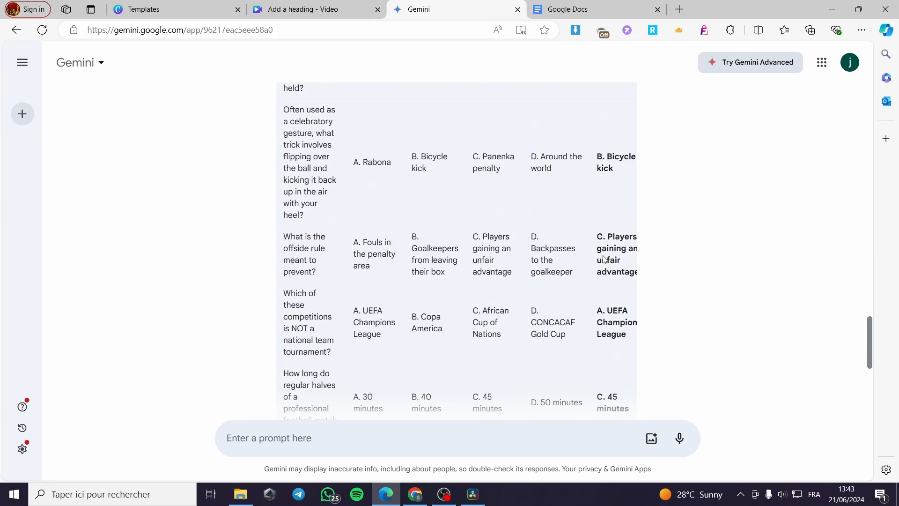
scroll(605, 259, down, 6)
scroll(481, 292, up, 5)
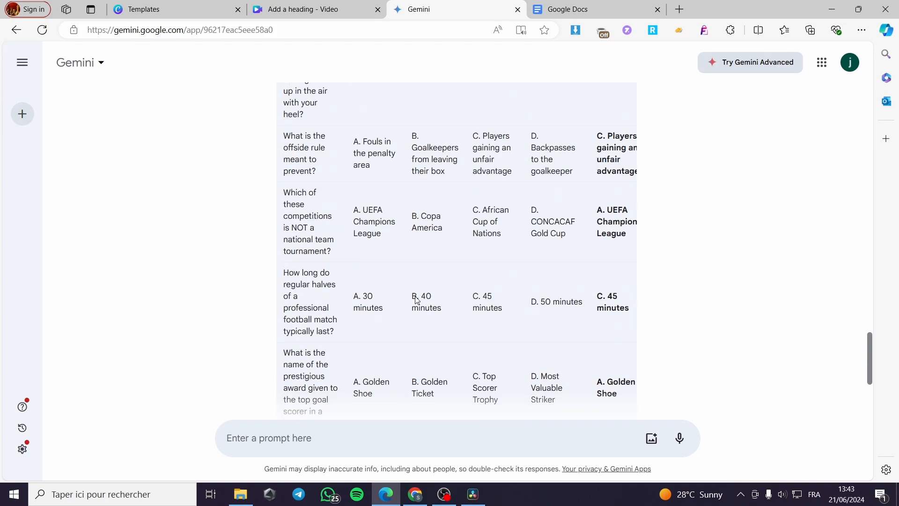
scroll(425, 323, down, 4)
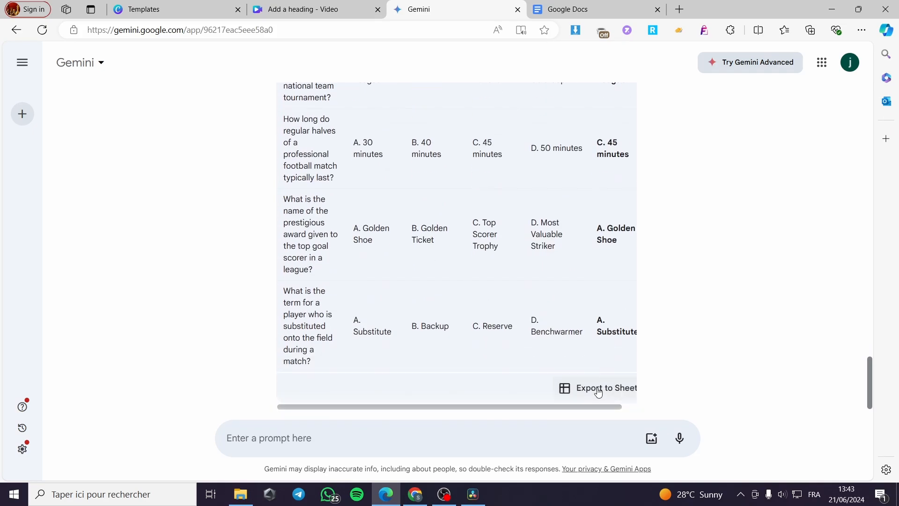
Step: Export the quiz table to Google Sheets, open the new spreadsheet and dismiss the dropdown chips tip
click(612, 392)
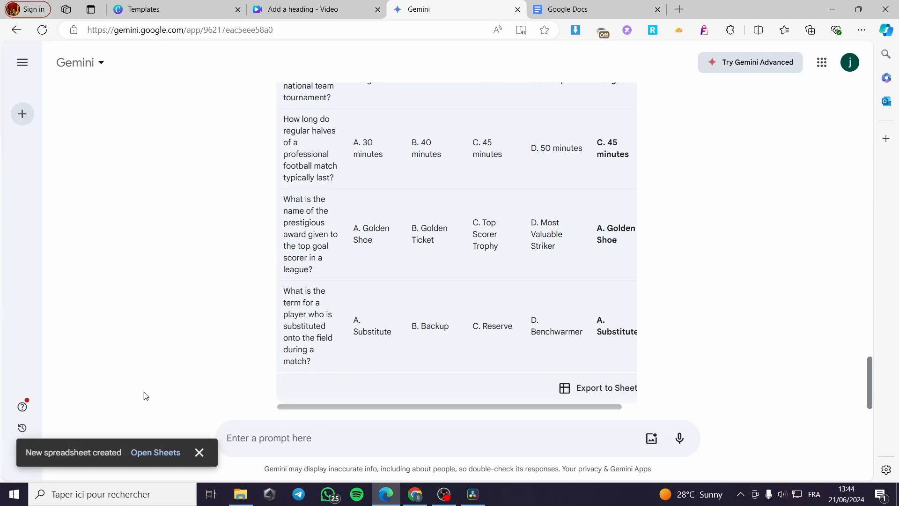
click(162, 452)
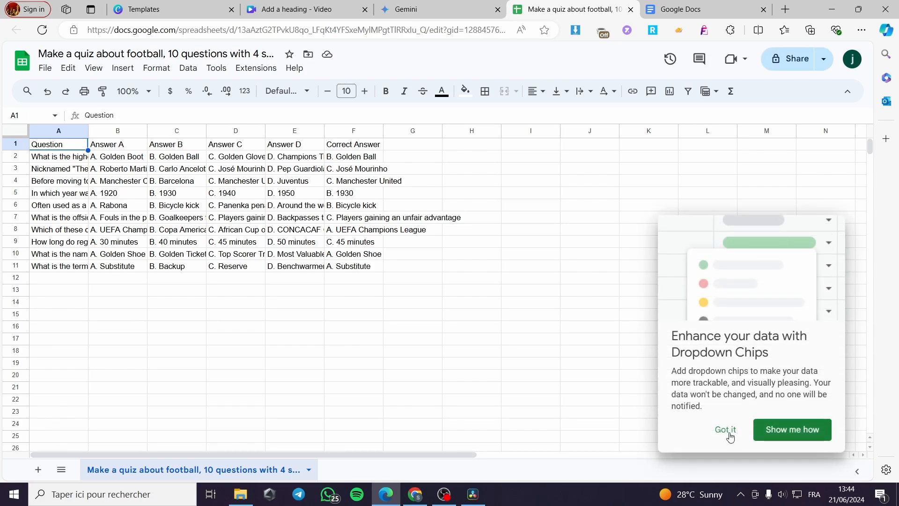
click(729, 435)
Step: Copy "What is the highest honor a player can receive individually at the FIFA World Cup?" from cell A2 into the top heading in Canva
double_click(58, 156)
drag(312, 154, 25, 150)
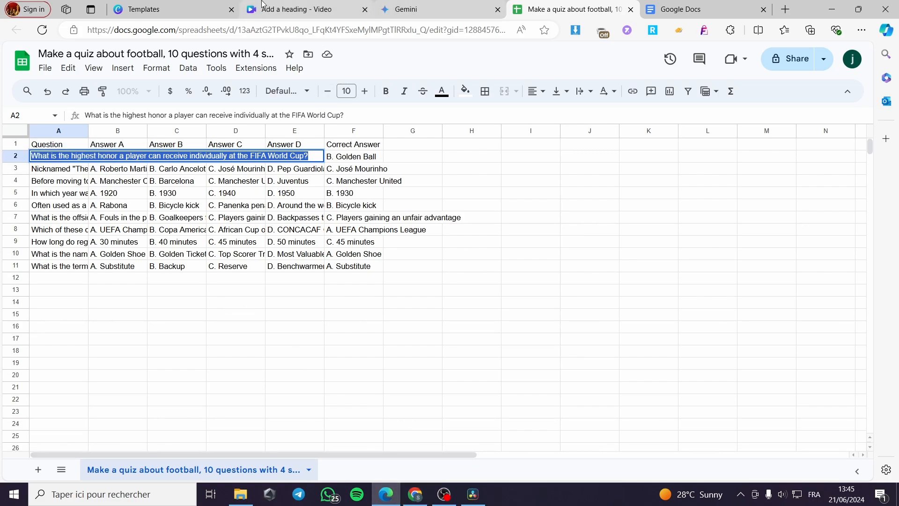
click(300, 9)
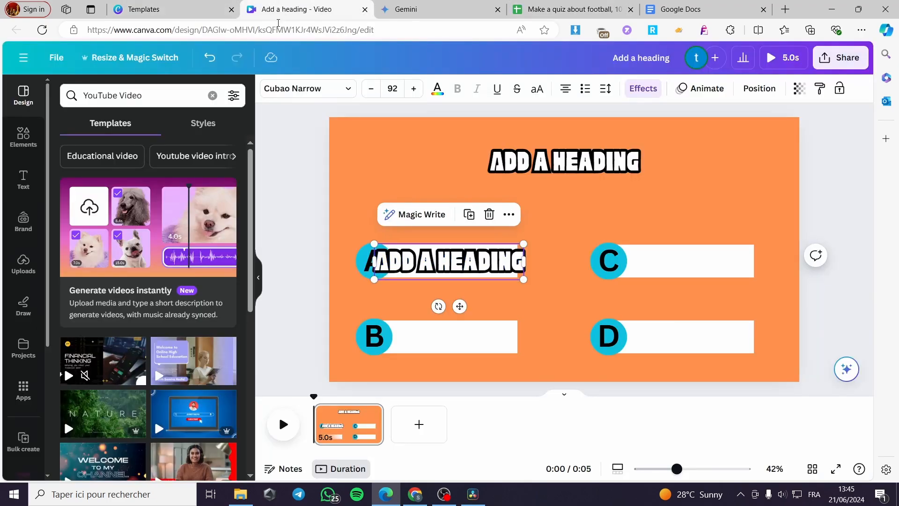
double_click(459, 254)
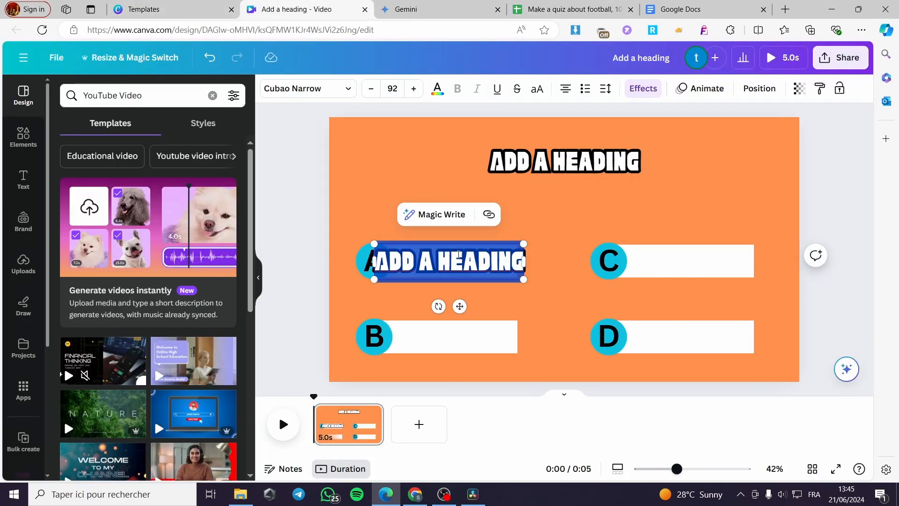
double_click(600, 158)
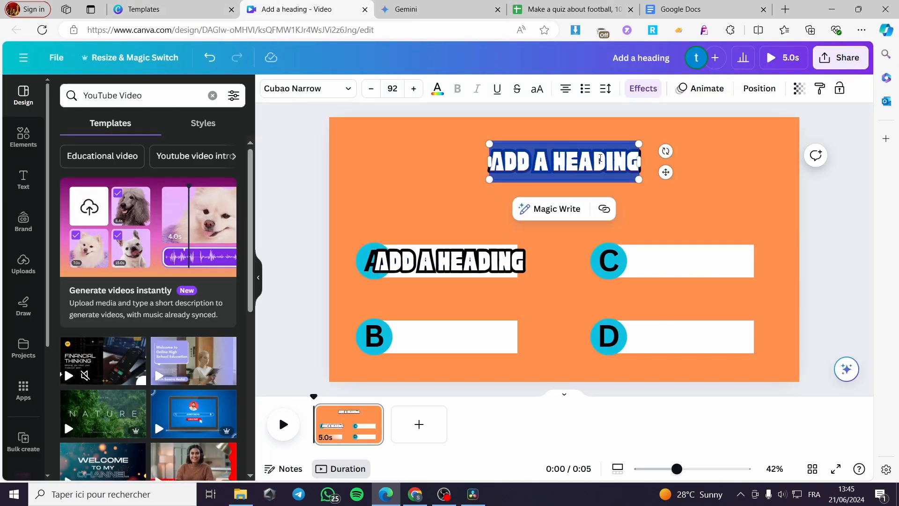
text(WHAT IS THE HIGHEST HONOR A PLAYER CAN RECEIVE INDIVIDUALLY AT THE FIFA WORLD CUP?)
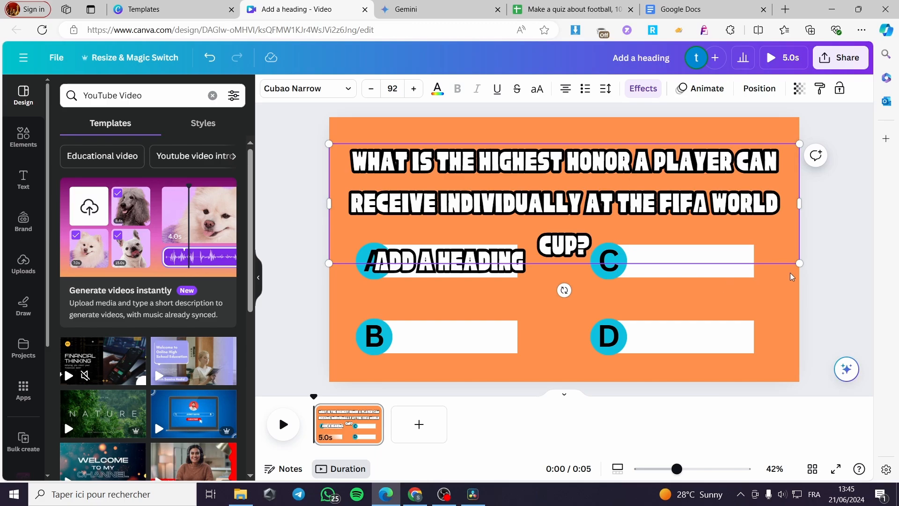
Step: Shrink the question text to about size 43.8, widen its box to fit two lines and center it near the page's upper edge
drag(797, 259, 553, 200)
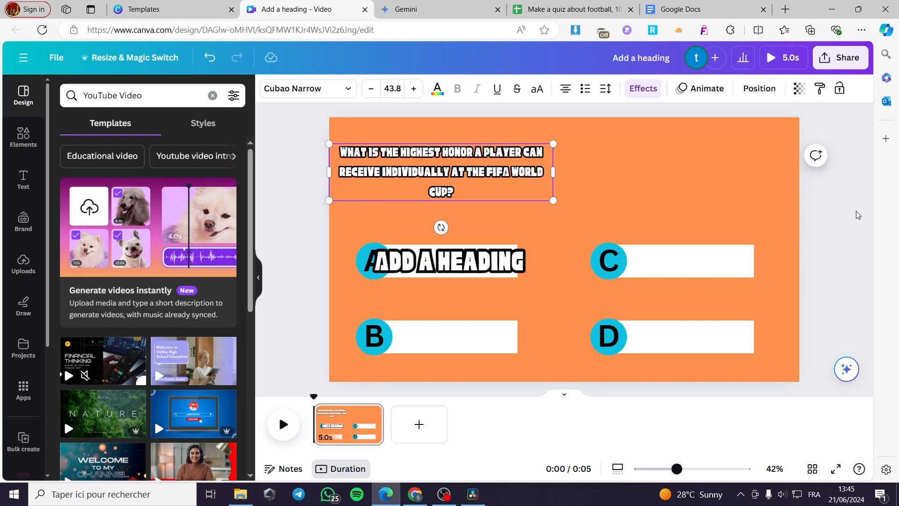
drag(511, 163, 774, 164)
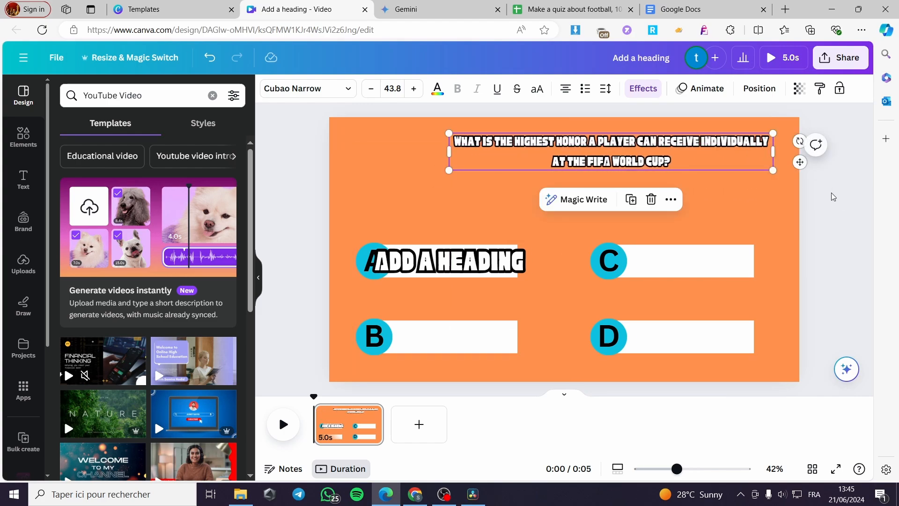
click(833, 197)
drag(659, 148, 616, 157)
click(817, 216)
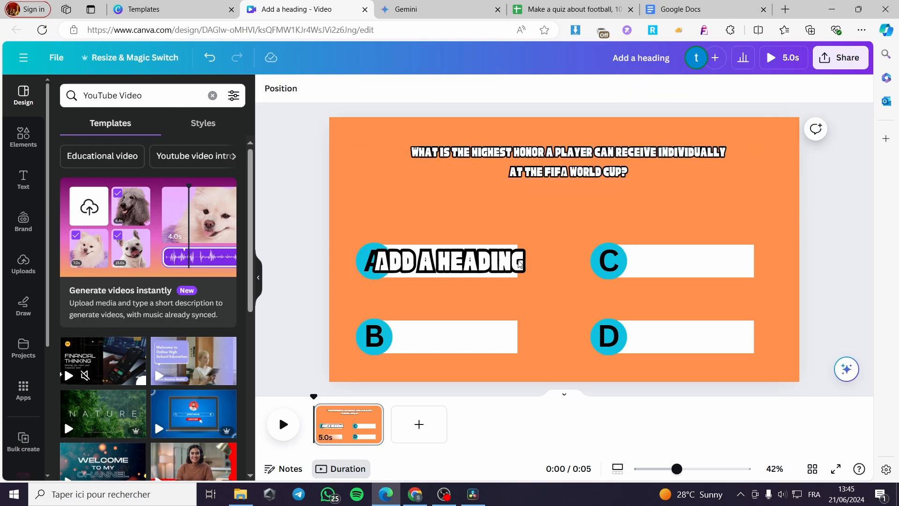
Step: Switch to the quiz spreadsheet, move its browser tab beside the Canva tab and leave cell A2's editing
click(452, 14)
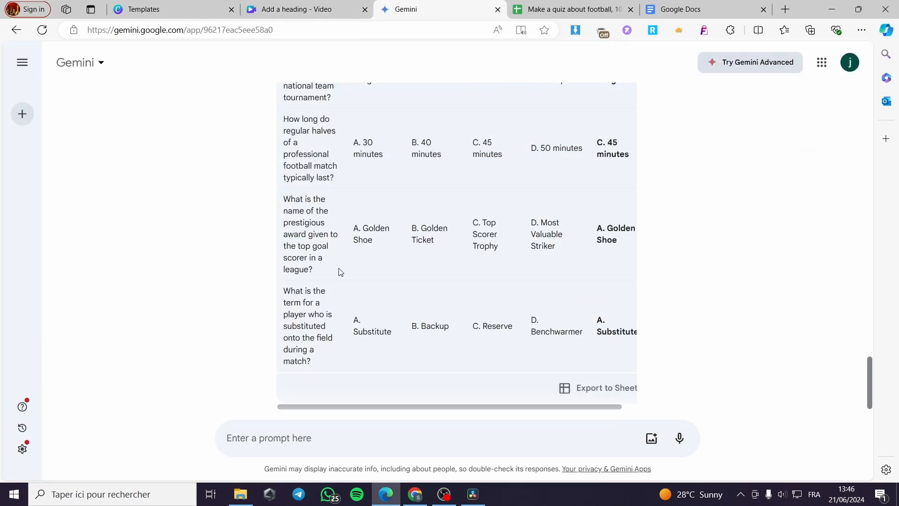
click(548, 8)
drag(549, 8, 382, 4)
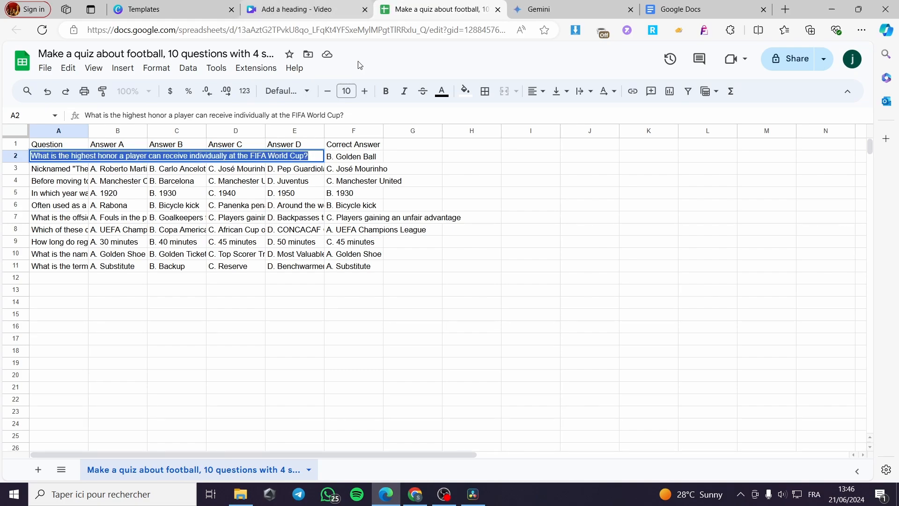
click(448, 173)
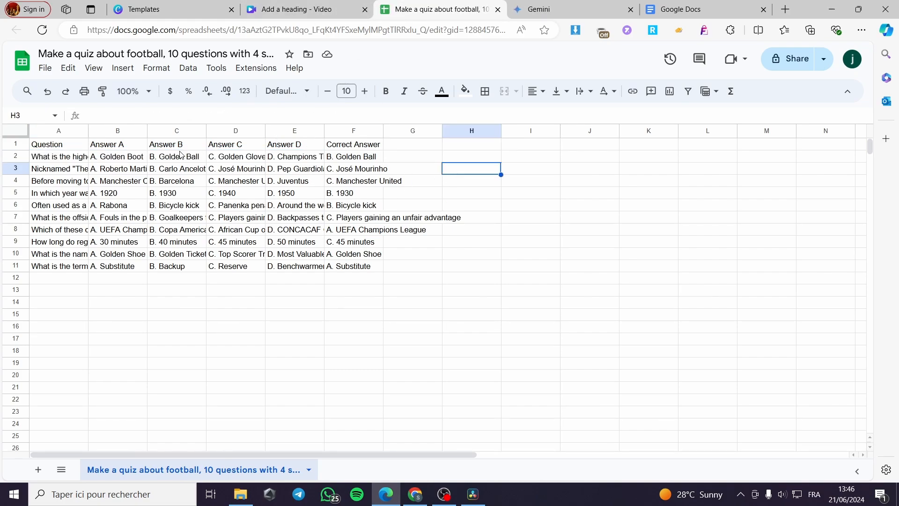
Step: Replace bar A's placeholder heading with "Golden Boot" from cell B2, and shrink it to about size 55.1 to fit inside the bar
double_click(105, 159)
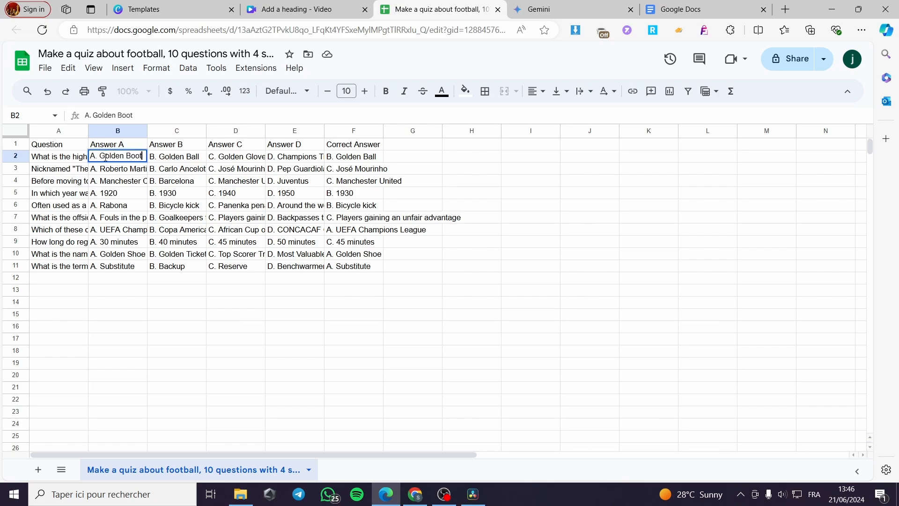
drag(103, 156, 142, 156)
click(304, 9)
double_click(469, 271)
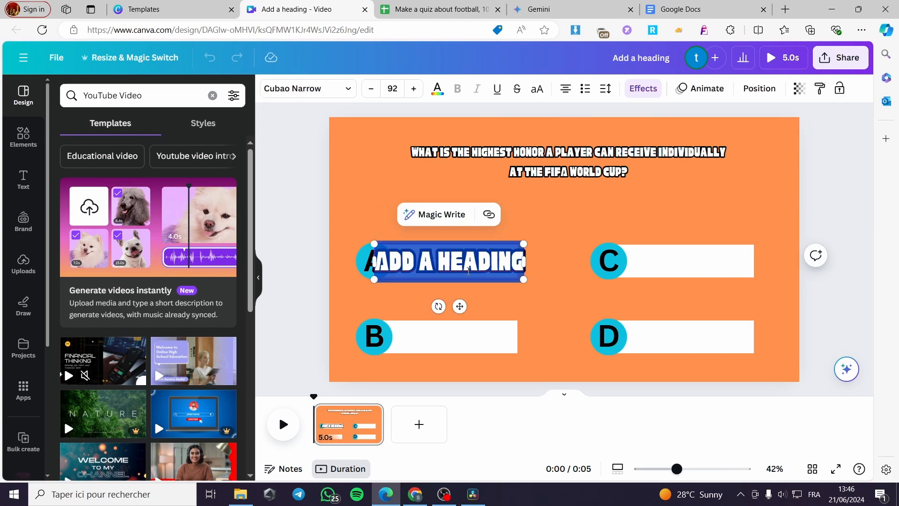
text(GOLDEN BOOT)
drag(514, 280, 464, 266)
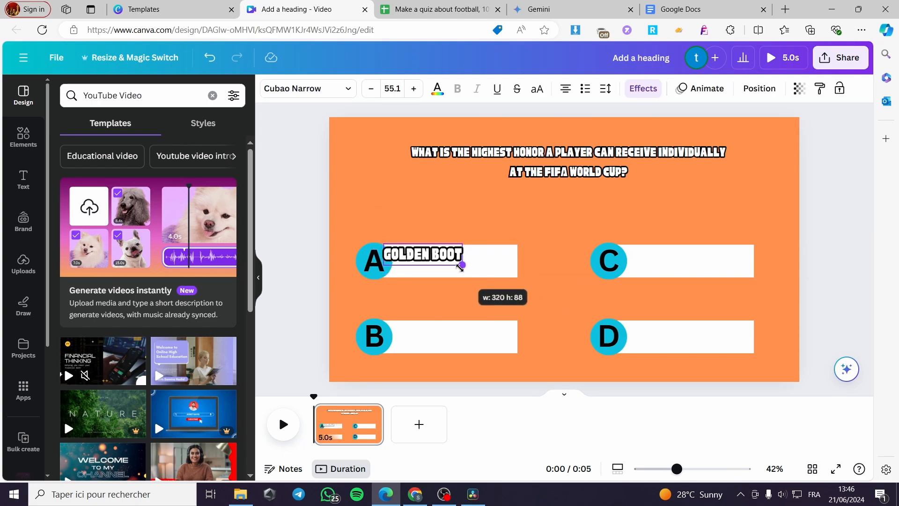
drag(428, 292, 452, 299)
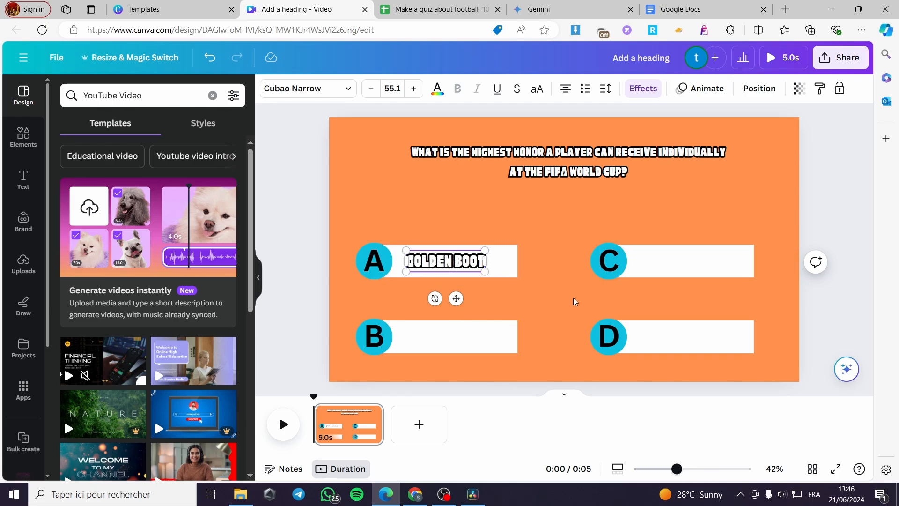
Step: Duplicate the Golden Boot text onto bar B and replace its wording with "Golden Ball" copied from cell C2
click(392, 10)
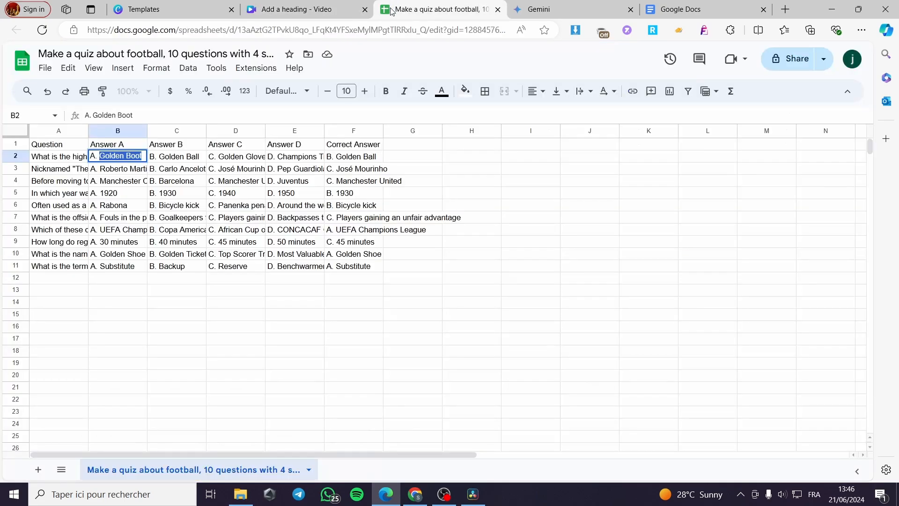
double_click(183, 158)
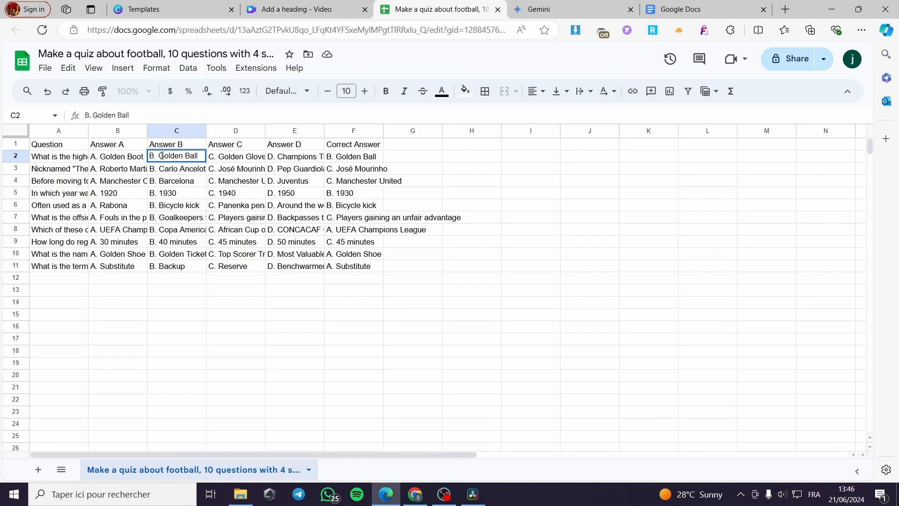
drag(172, 155, 202, 155)
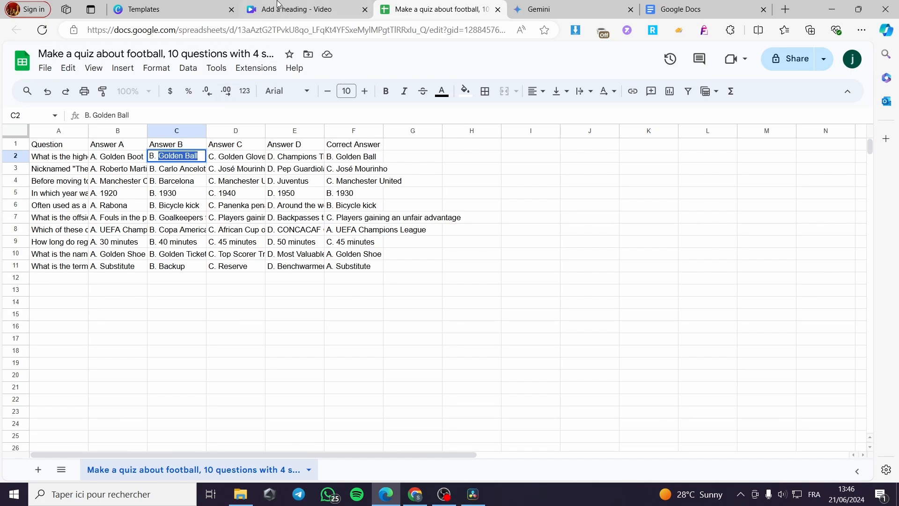
click(299, 5)
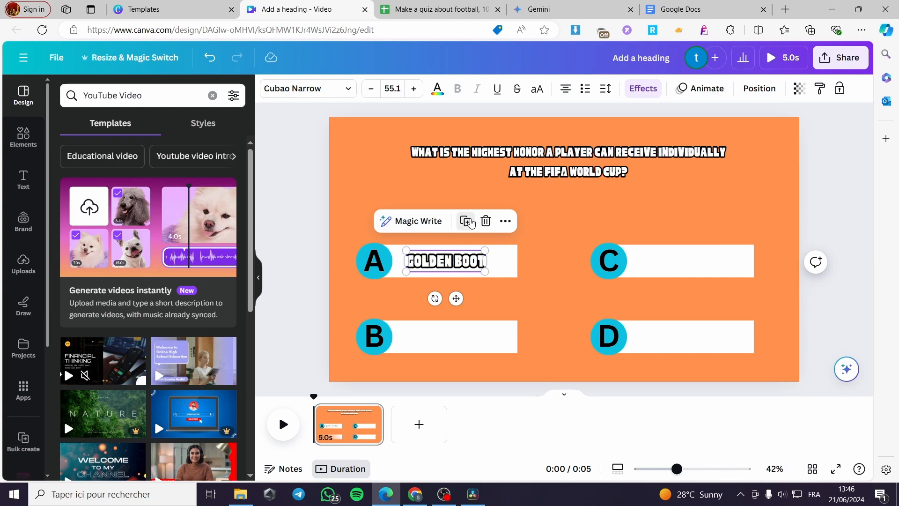
click(465, 221)
drag(456, 299, 456, 374)
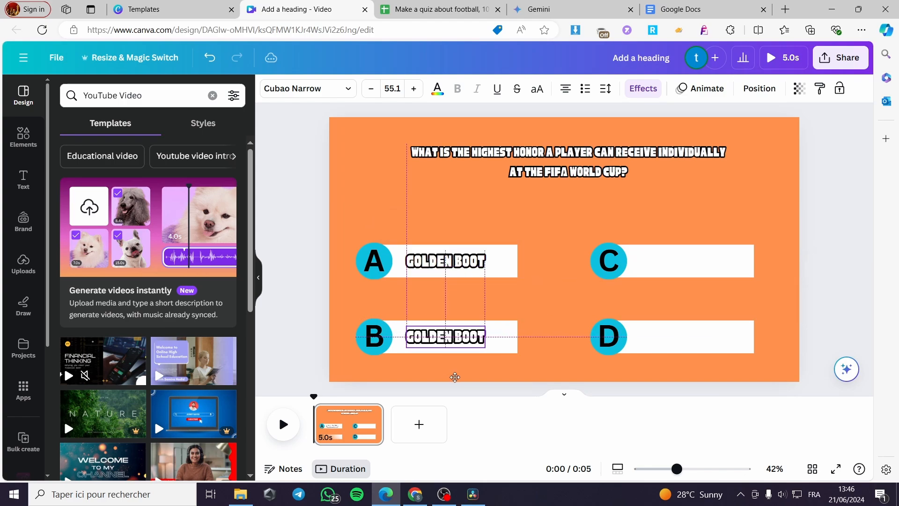
double_click(470, 330)
text(GOLDEN BALL)
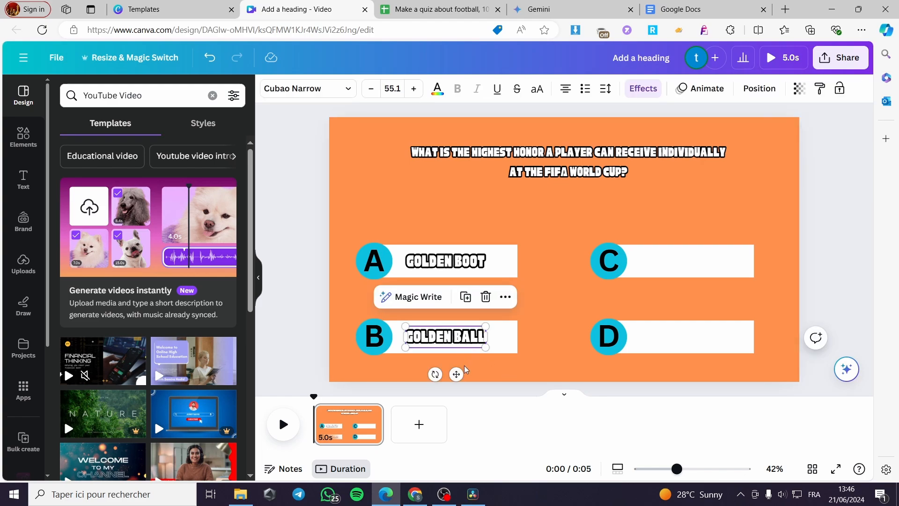
Step: Place a copy of the Golden Ball text on bar C and replace it with "Golden Glove" from cell D2, keeping the Canva formatting
drag(456, 374, 697, 296)
double_click(694, 265)
click(440, 9)
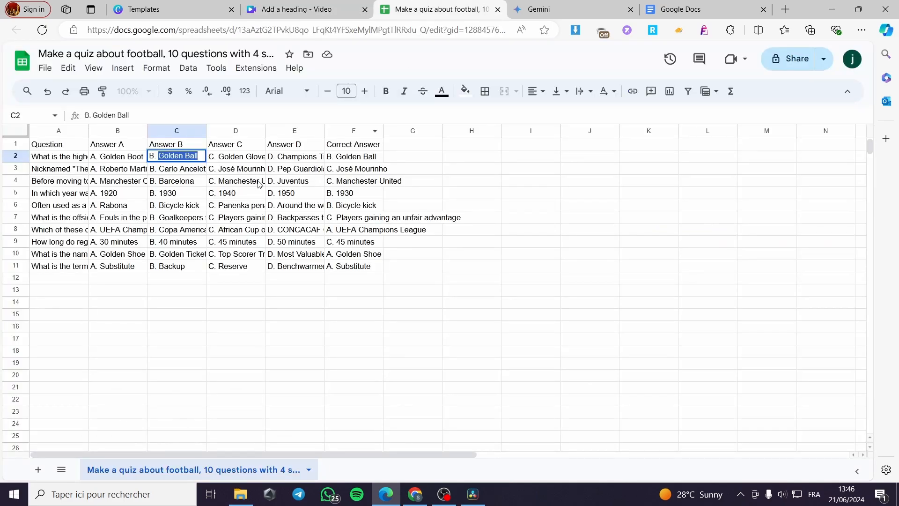
click(239, 157)
double_click(239, 157)
drag(218, 157, 284, 156)
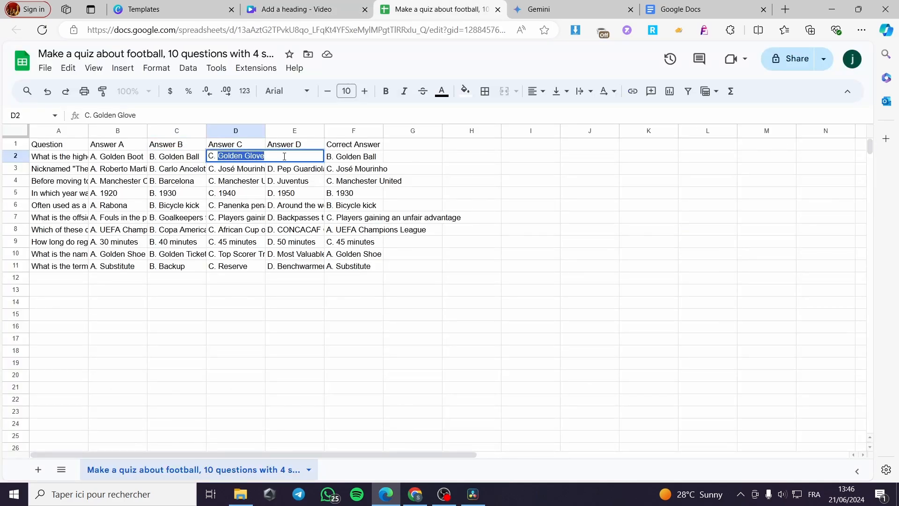
key(ctrl+c)
click(289, 6)
key(ctrl+v)
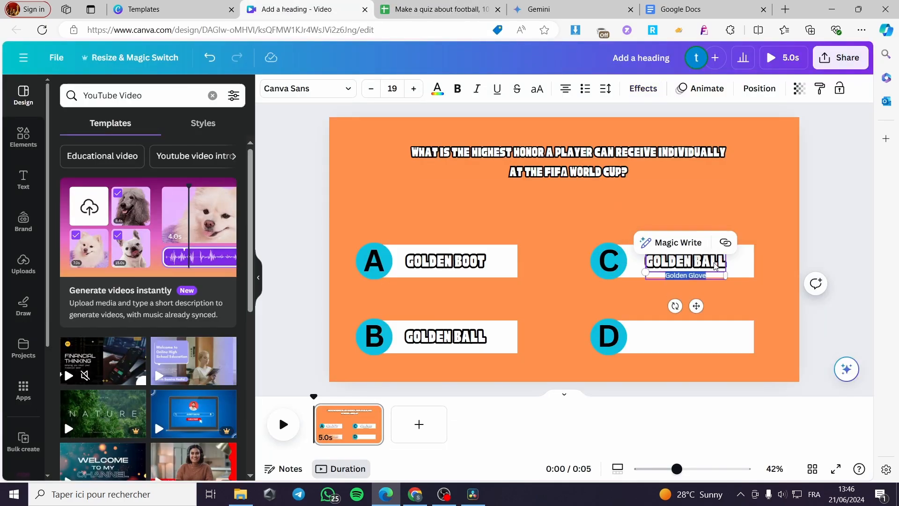
key(ctrl+z)
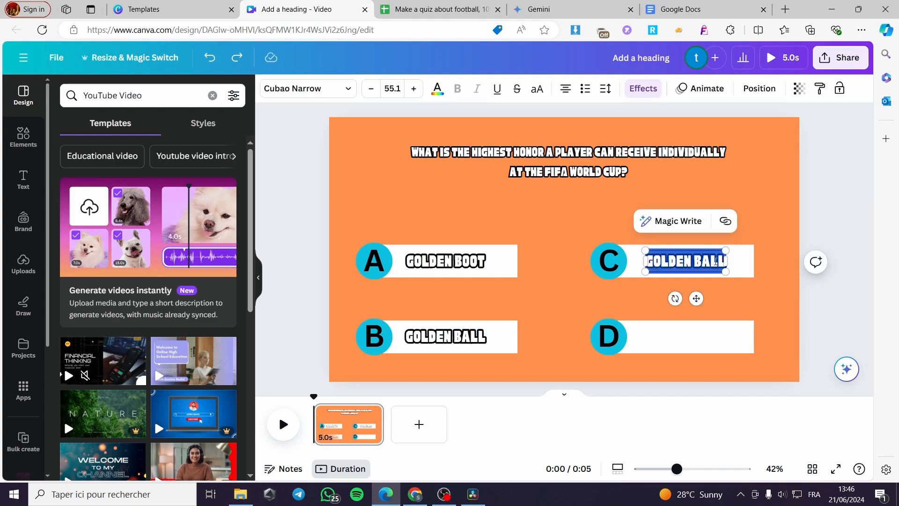
key(ctrl+shift+v)
click(747, 300)
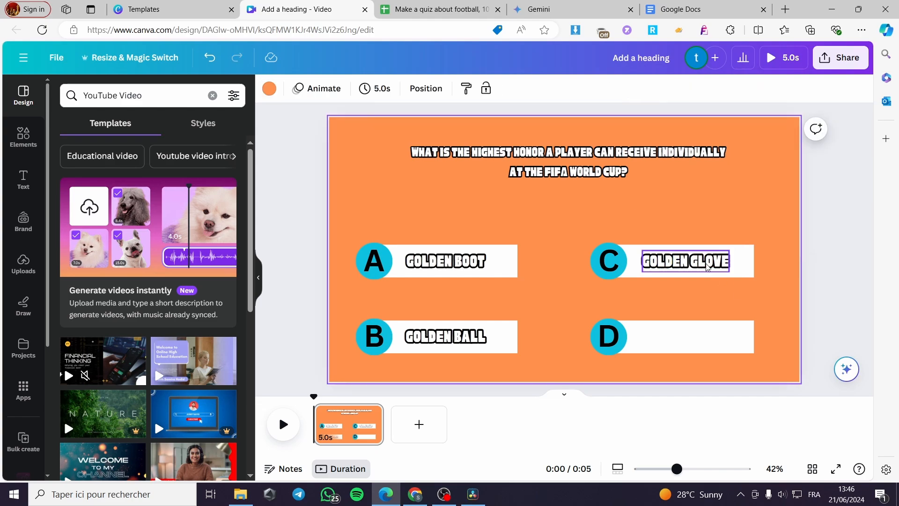
Step: Duplicate the Golden Glove text onto bar D and replace its wording with "Champions Trophy" copied from cell E2
click(707, 263)
click(707, 224)
drag(697, 300, 701, 374)
double_click(700, 331)
click(437, 5)
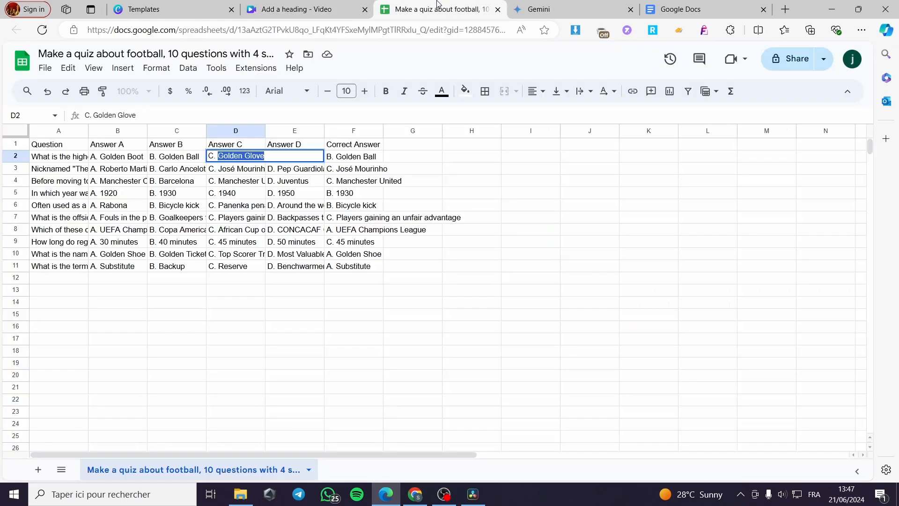
click(345, 160)
double_click(273, 155)
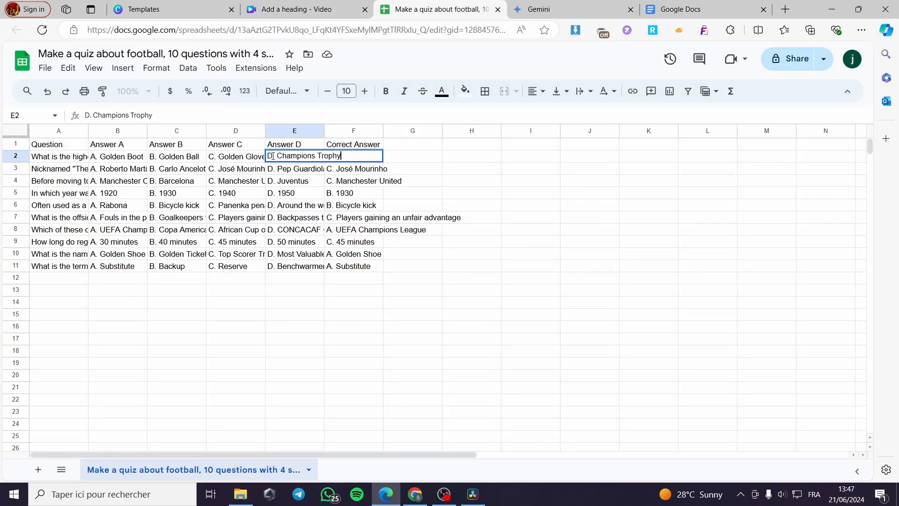
drag(279, 156, 343, 155)
key(ctrl+c)
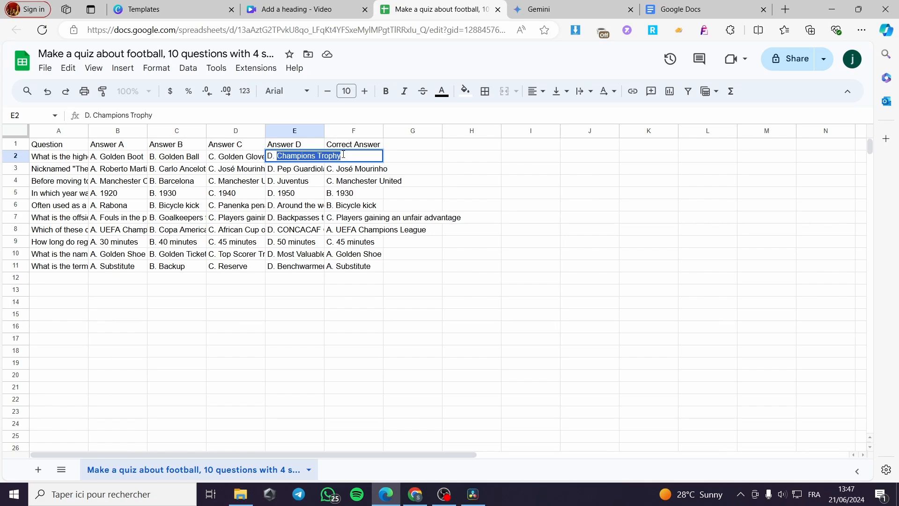
click(300, 9)
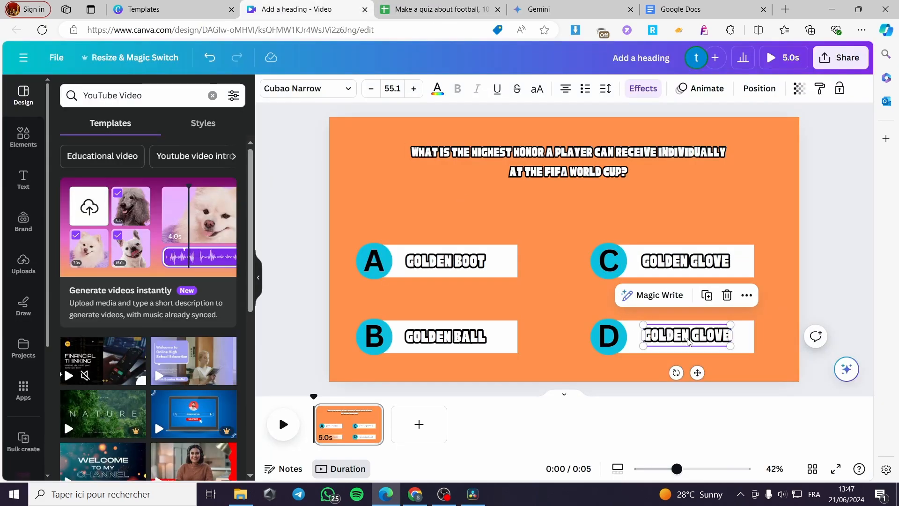
triple_click(688, 337)
key(ctrl+v)
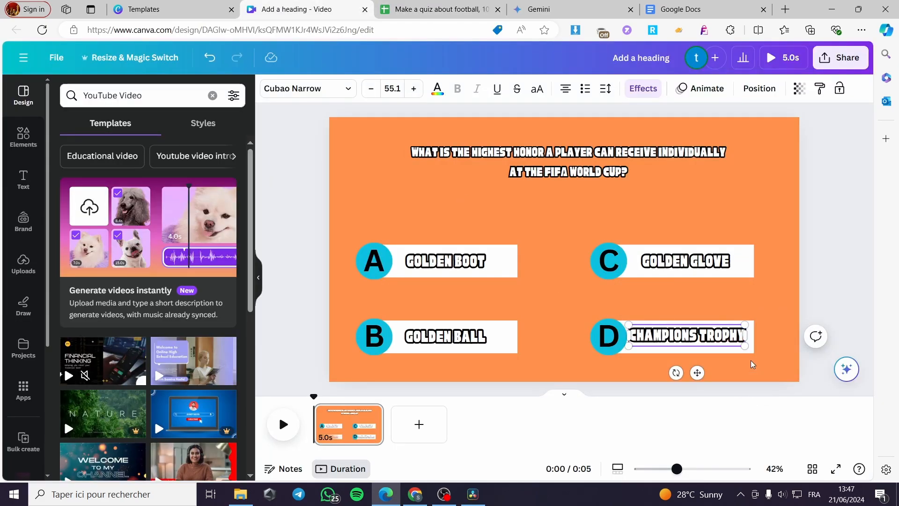
Step: Shift the Champions Trophy text slightly so it clears the letter D and lines up with the Golden Ball text
click(739, 395)
click(721, 337)
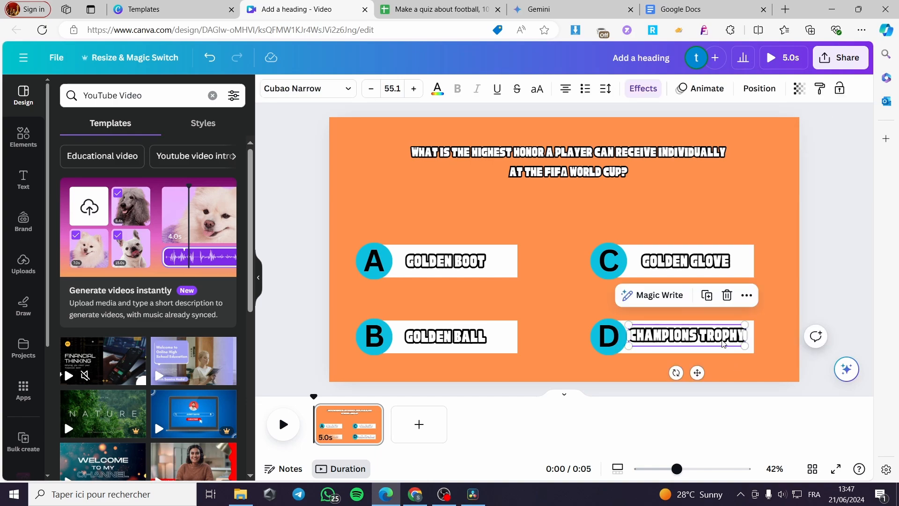
drag(722, 337, 724, 340)
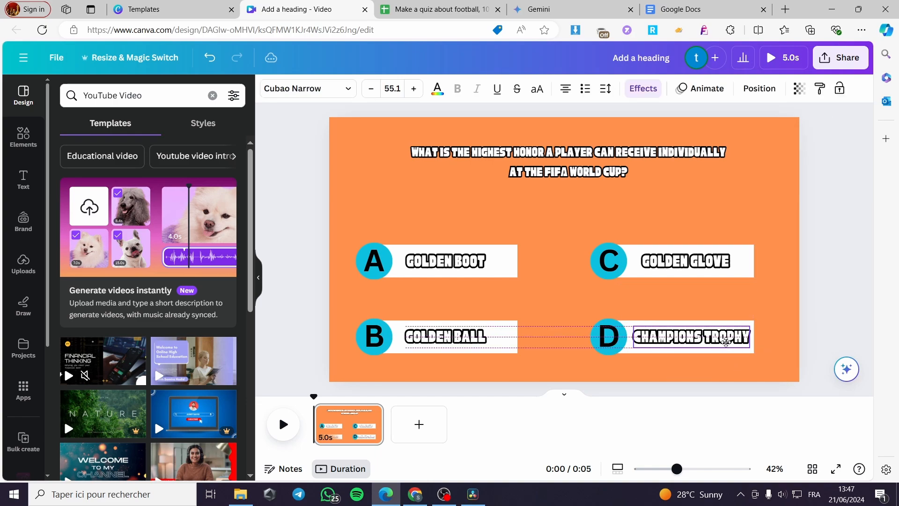
click(738, 395)
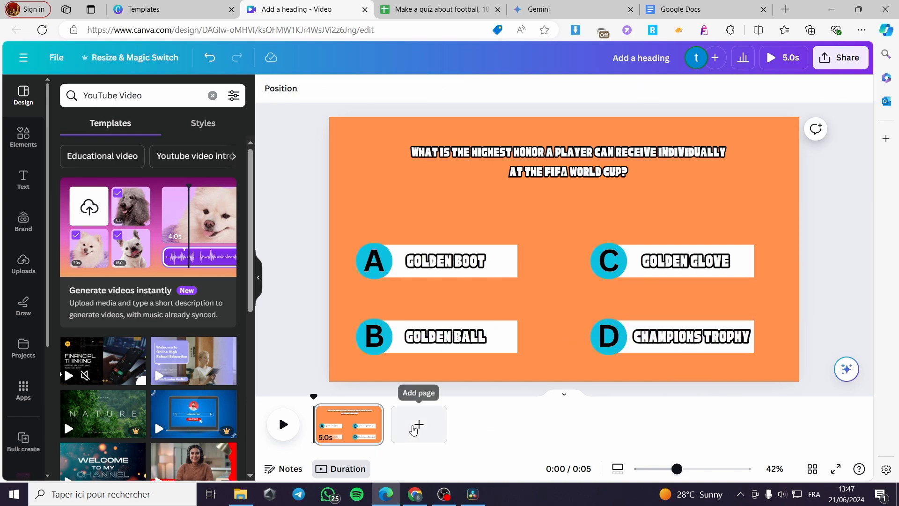
Step: Add a second page to the video and insert a heading on it reading "Correct answer"
click(418, 424)
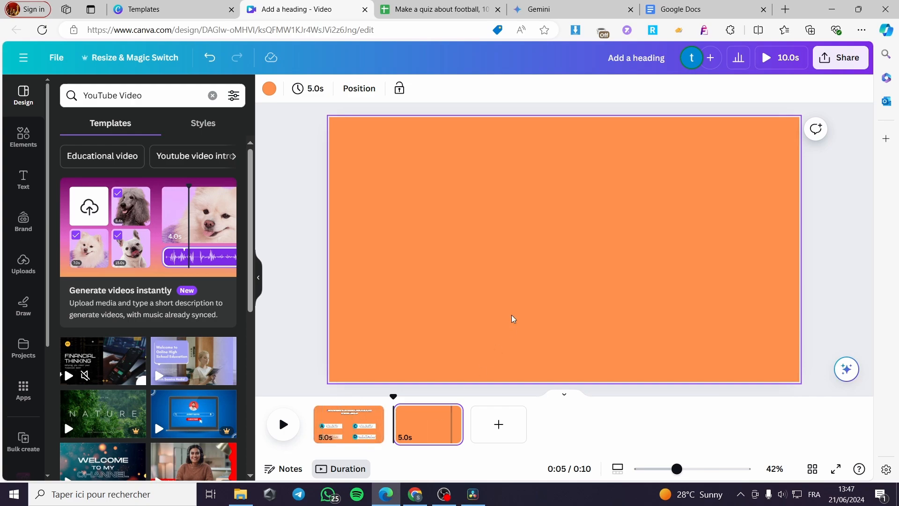
click(24, 179)
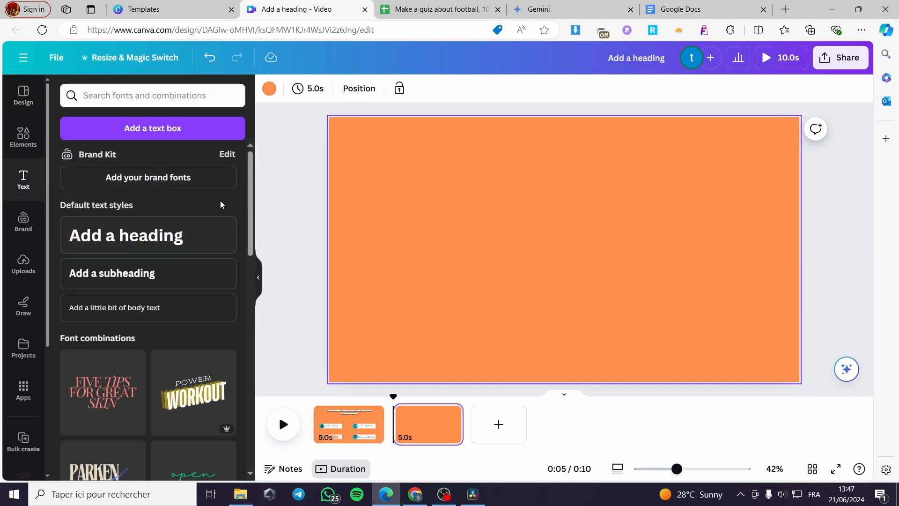
click(169, 235)
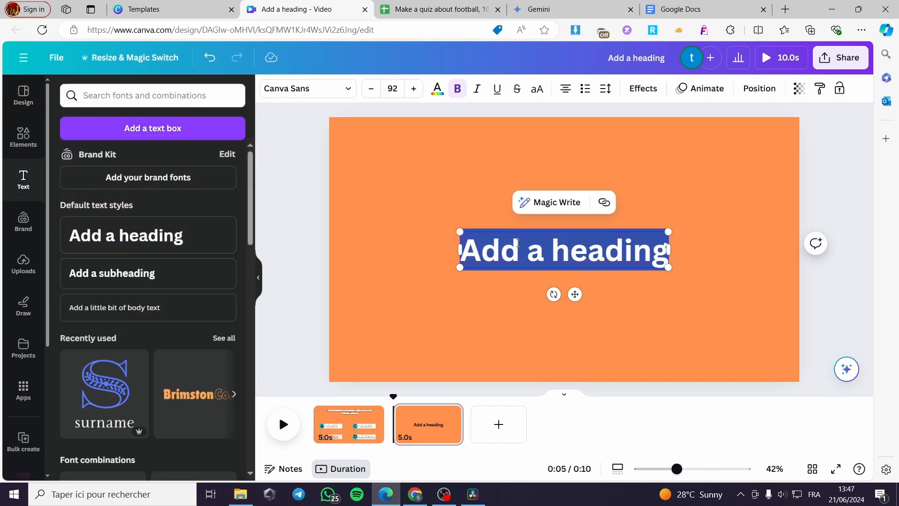
text(Corre)
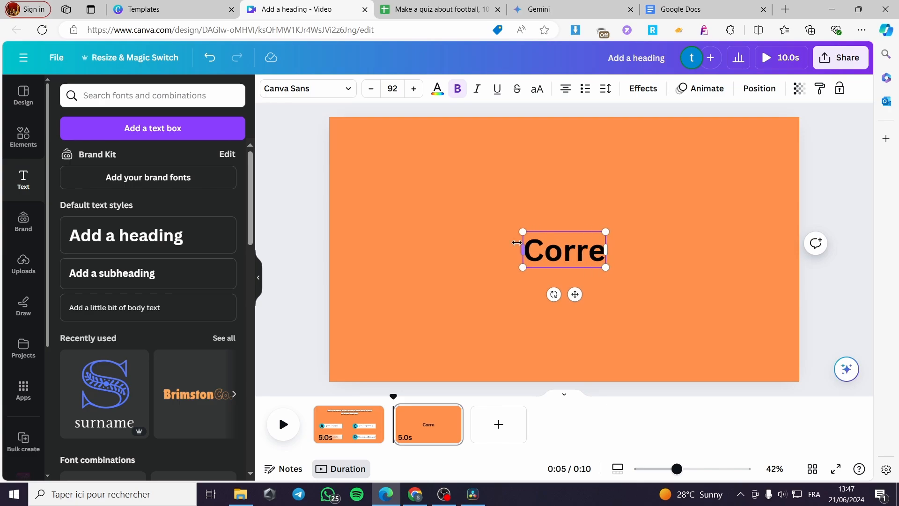
text(ct an)
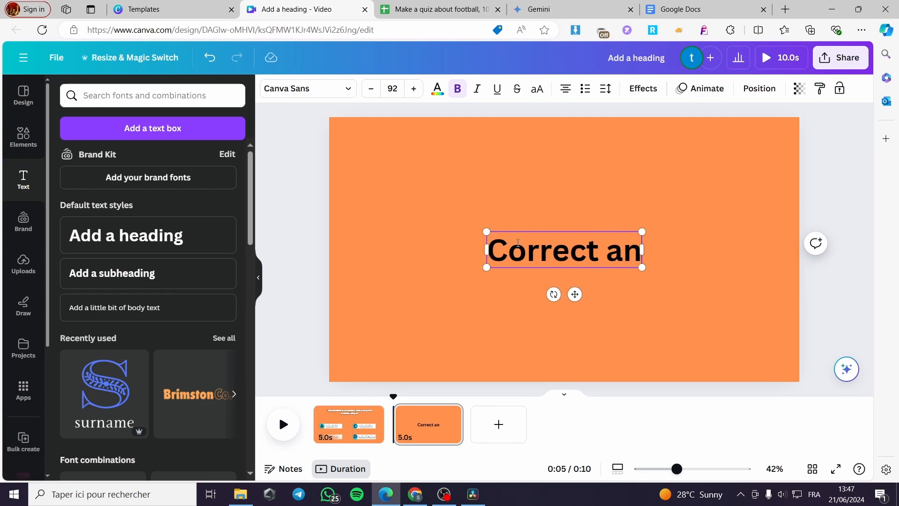
text(swer)
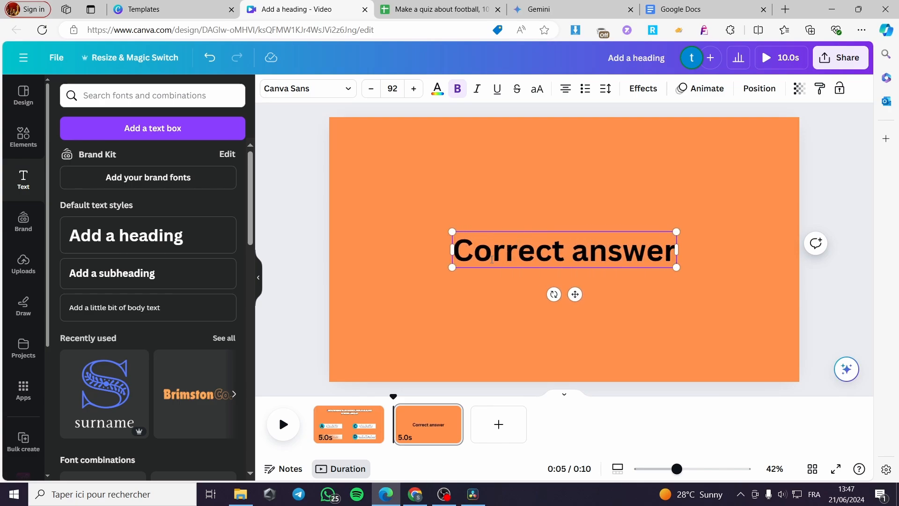
Step: Capitalize the second word of the new heading so it reads "Correct Answer"
drag(458, 252, 552, 253)
double_click(583, 256)
click(583, 256)
key(BackSpace)
text(A)
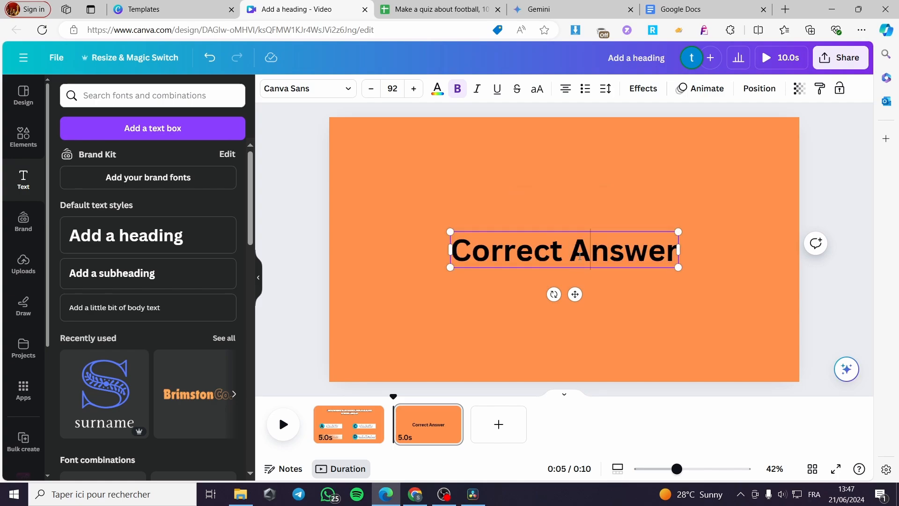
Step: Color the Correct Answer heading white and move it straight up near the page's upper edge
drag(463, 252, 679, 253)
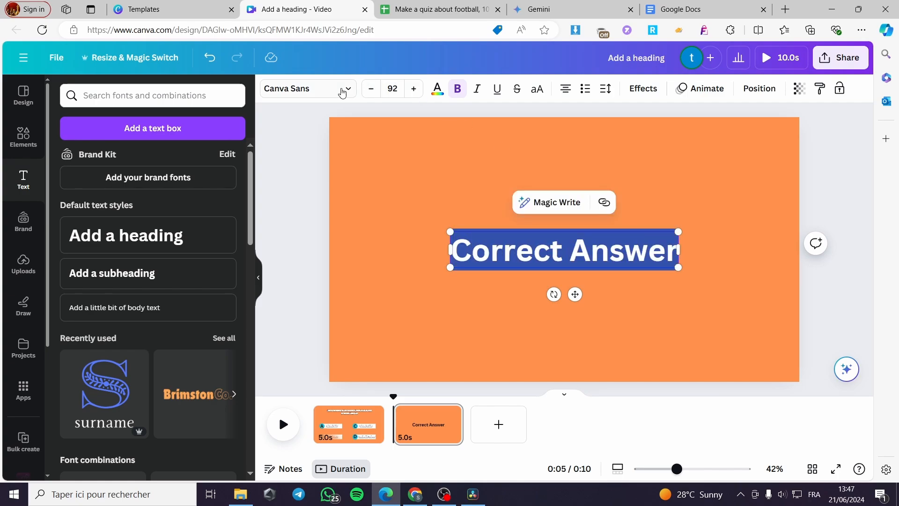
click(437, 92)
click(194, 160)
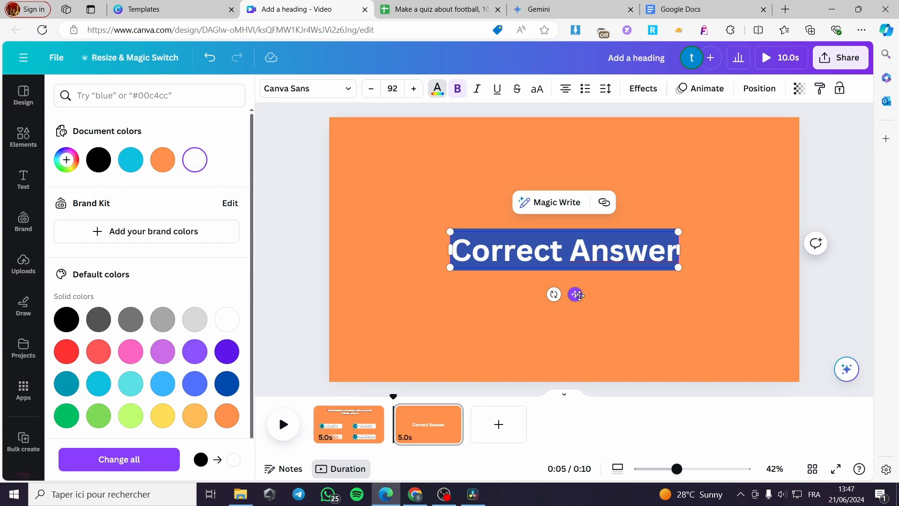
drag(575, 294, 576, 207)
Step: Change the Correct Answer heading's font to Cubao Narrow and leave its text box selected
click(307, 88)
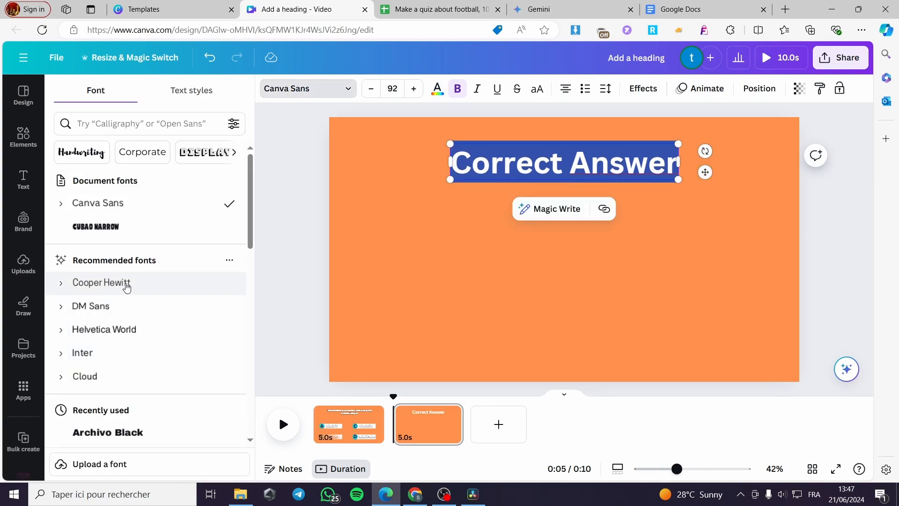
click(152, 228)
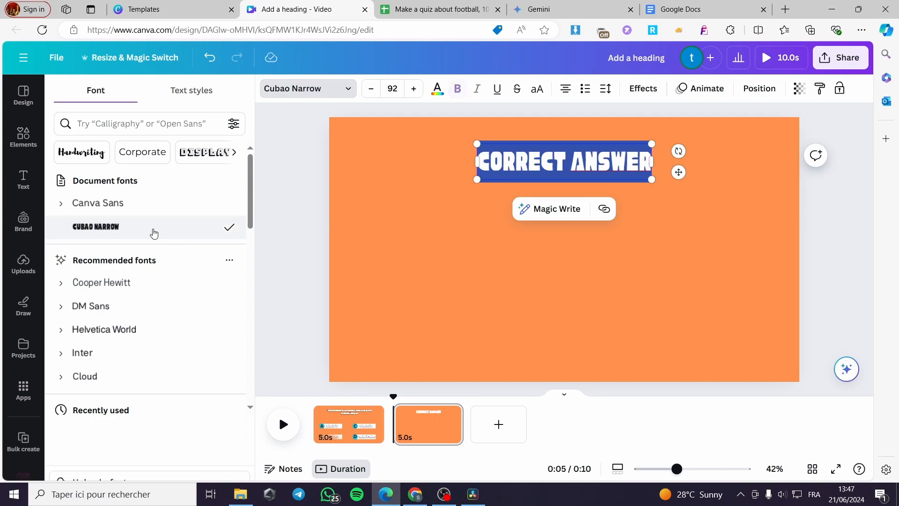
click(646, 220)
click(625, 163)
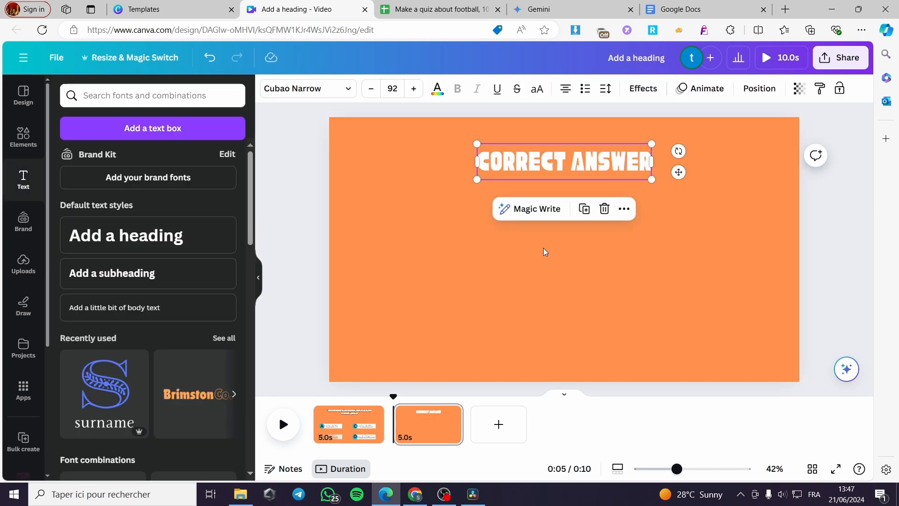
Step: Insert a circle on the Correct Answer page, shrink it and place it near the page's left edge at mid-height
click(696, 229)
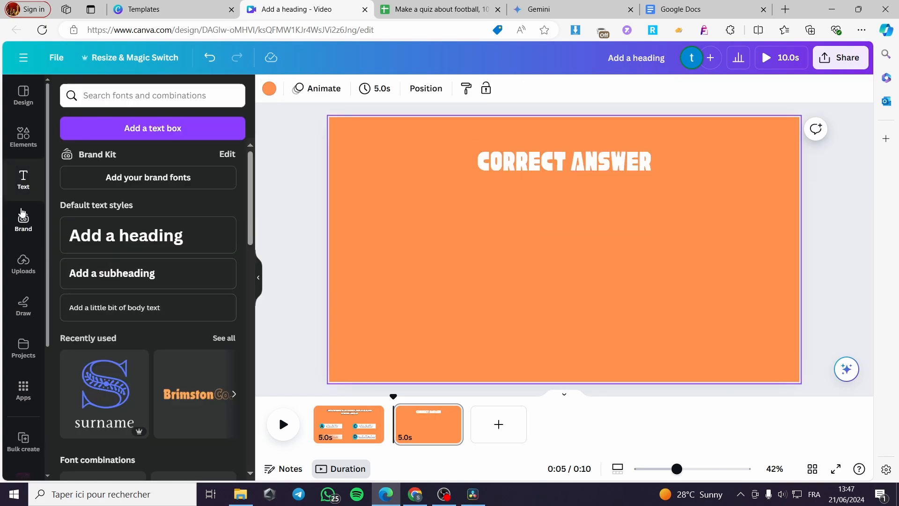
click(26, 149)
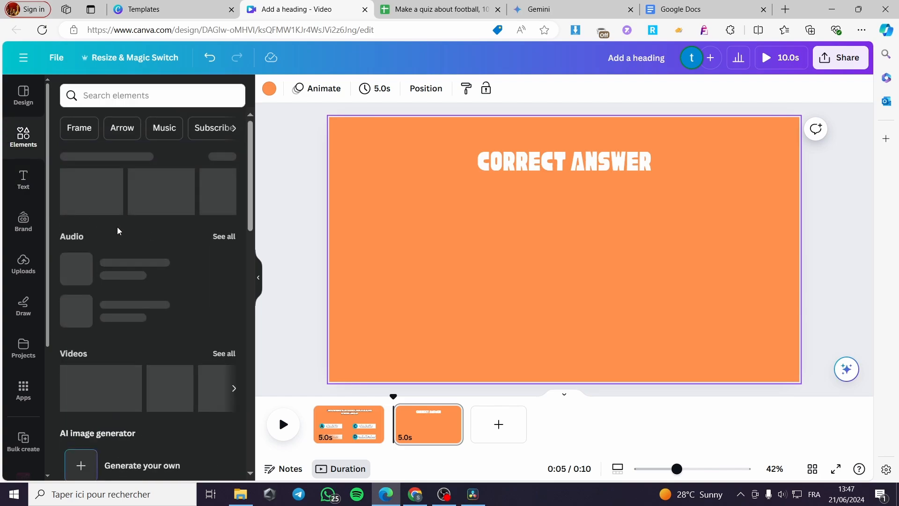
click(135, 192)
drag(569, 261, 401, 256)
drag(434, 290, 406, 275)
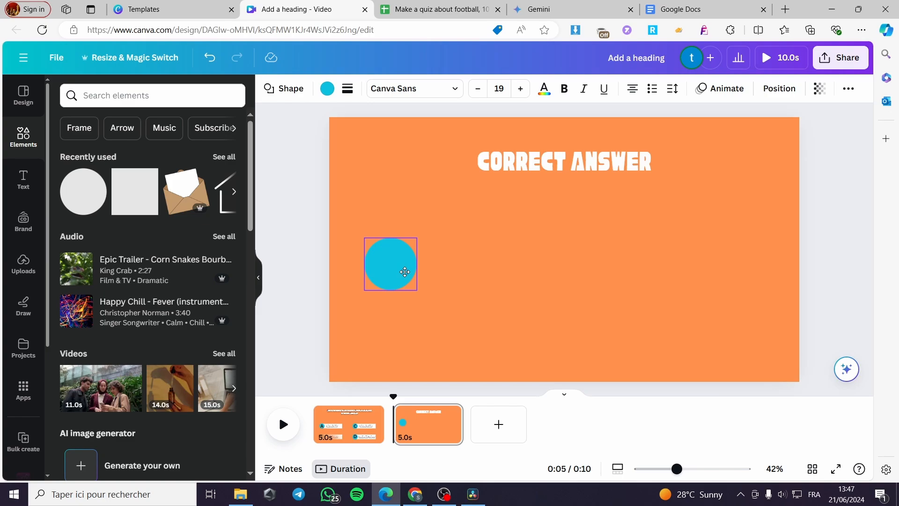
Step: Insert a square beside the circle and reshape it into a wide, flat answer bar
click(114, 203)
drag(522, 251, 440, 248)
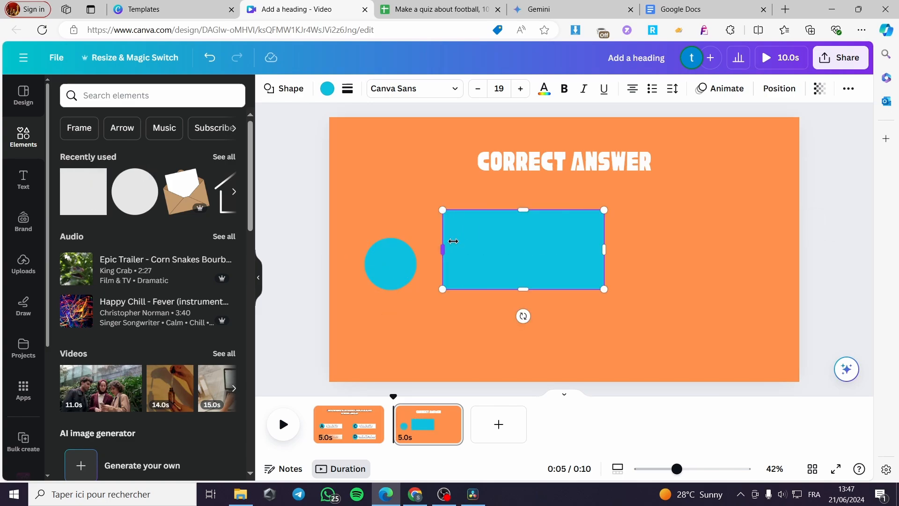
drag(523, 209, 523, 249)
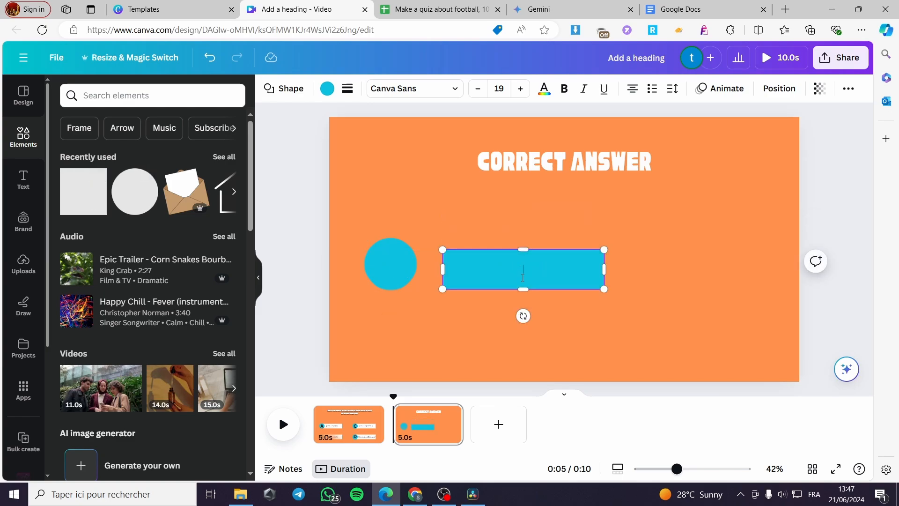
Step: Color the answer bar white and move it so its left end overlaps the circle
click(573, 301)
click(538, 278)
click(328, 88)
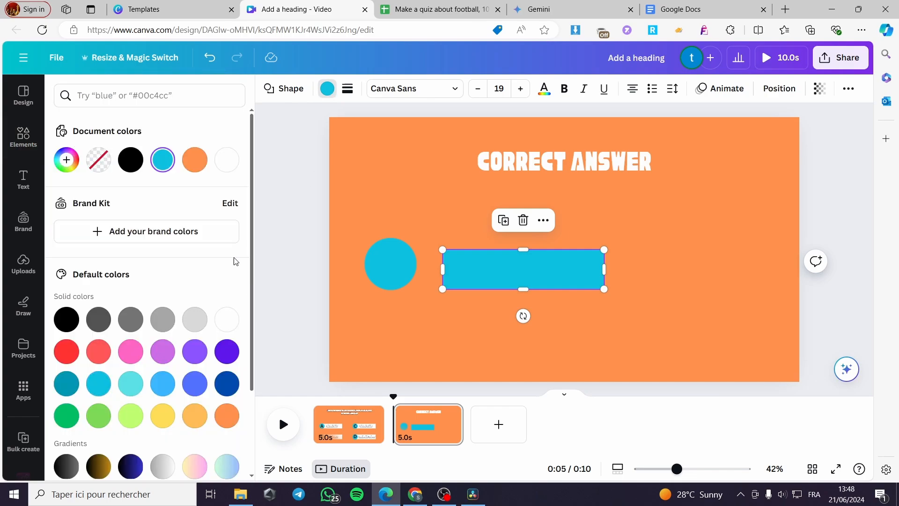
click(226, 159)
drag(548, 274, 503, 273)
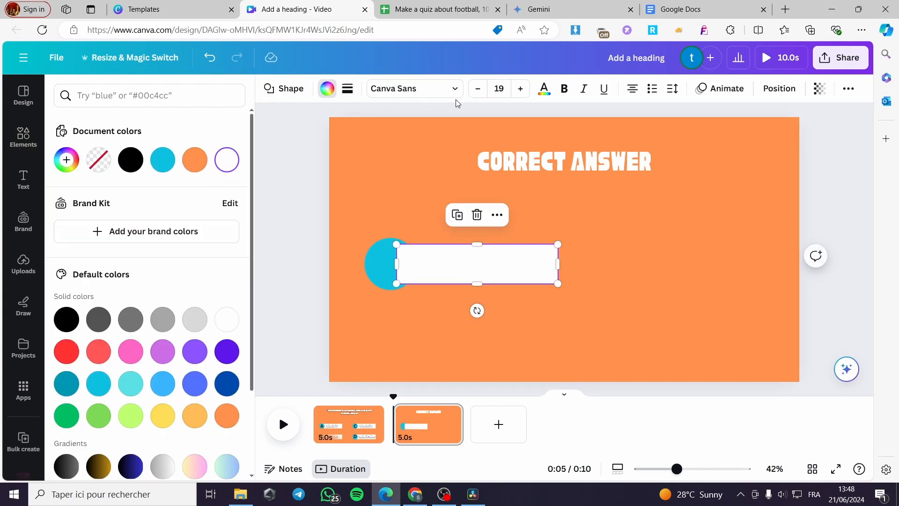
Step: Send the white bar backward so that the circle lies in front of it
click(768, 94)
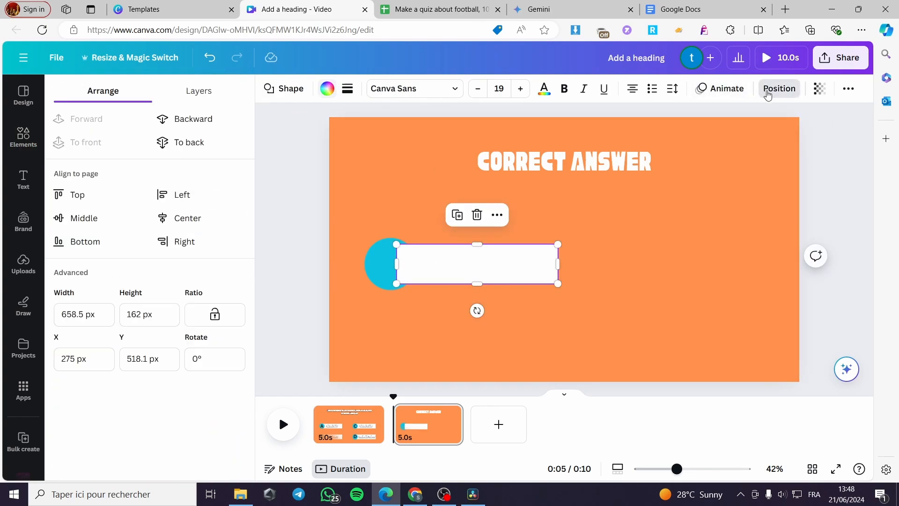
click(180, 121)
click(290, 304)
click(836, 307)
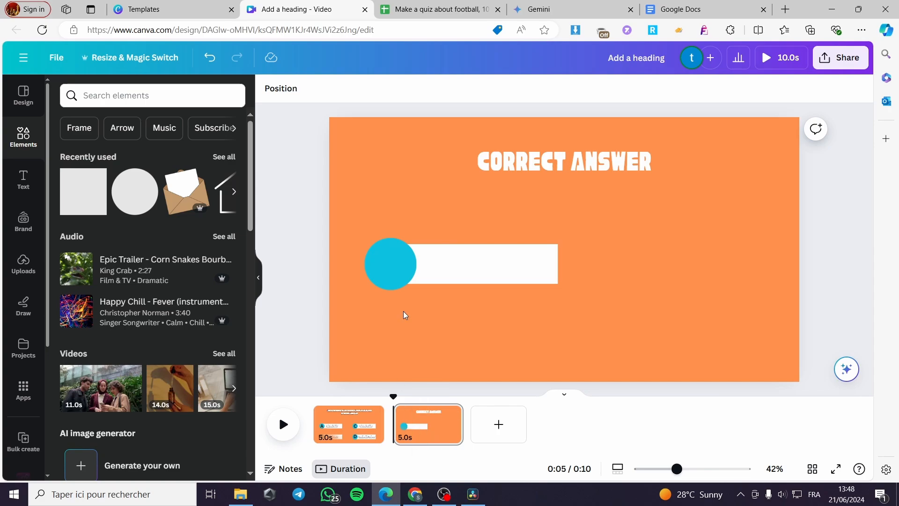
Step: In Google Sheets, copy only the words "Golden Ball" from cell F2 without the letter prefix, and return to the Canva video
click(420, 6)
click(347, 157)
double_click(348, 157)
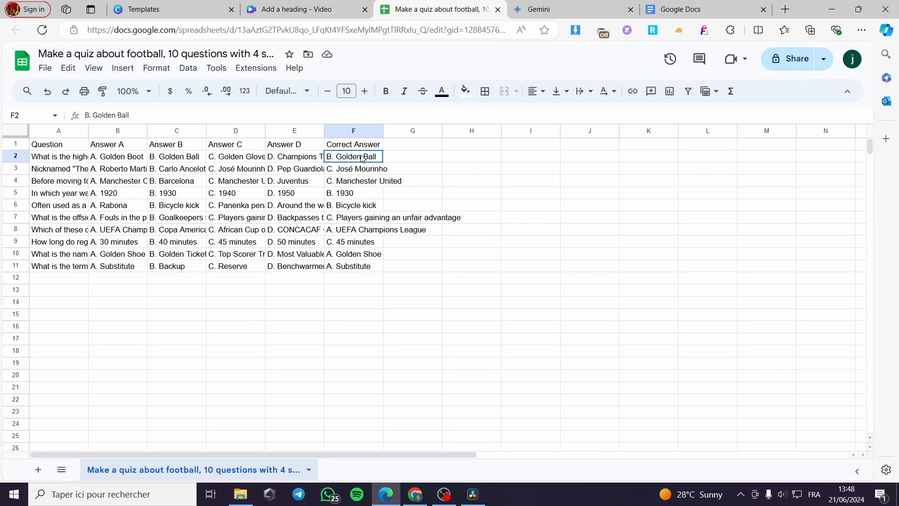
drag(337, 157, 378, 156)
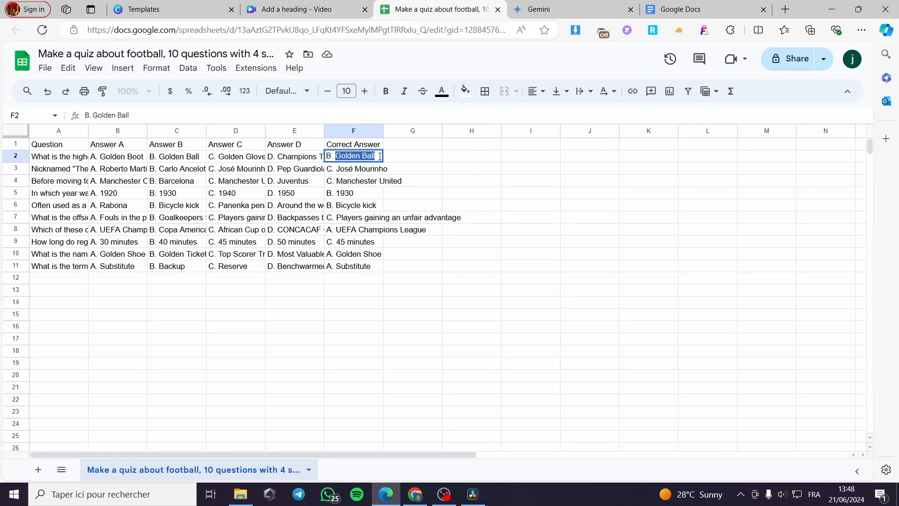
click(298, 9)
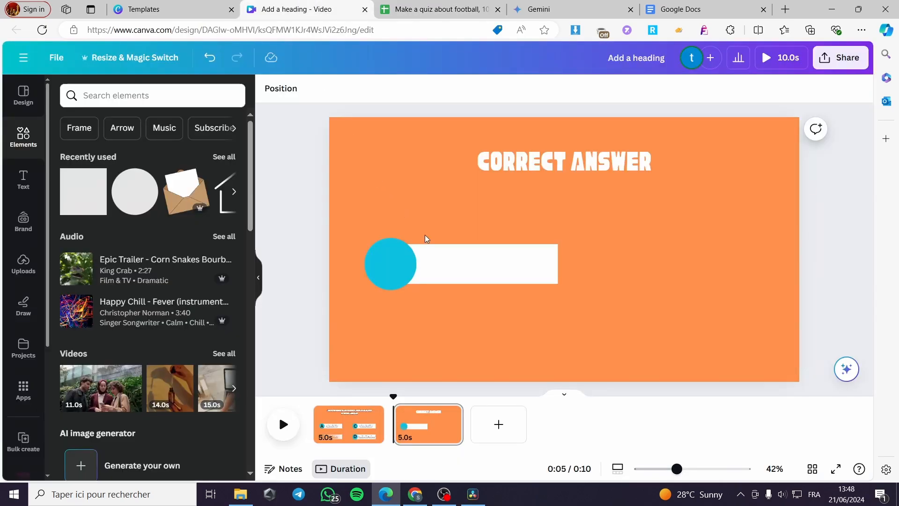
Step: Add a heading reading "Golden Ball", shrink it and place it on the white answer bar
click(449, 267)
click(24, 180)
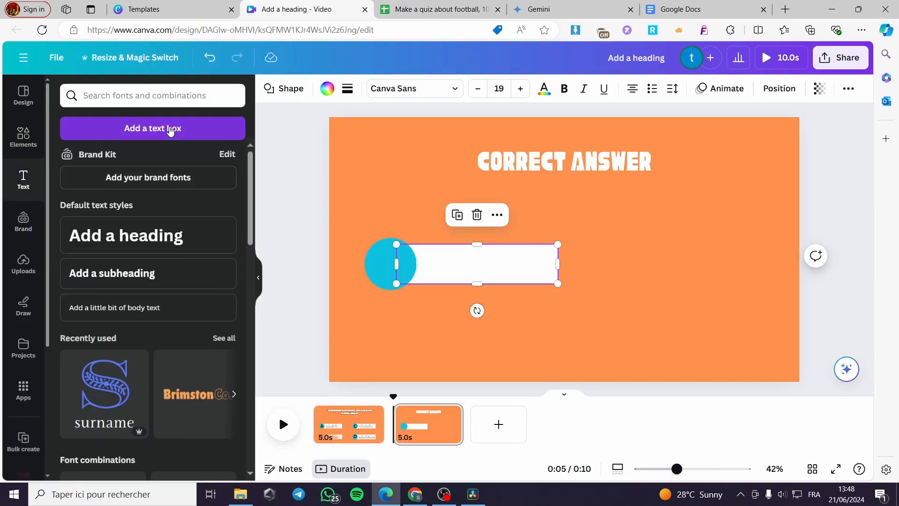
click(164, 234)
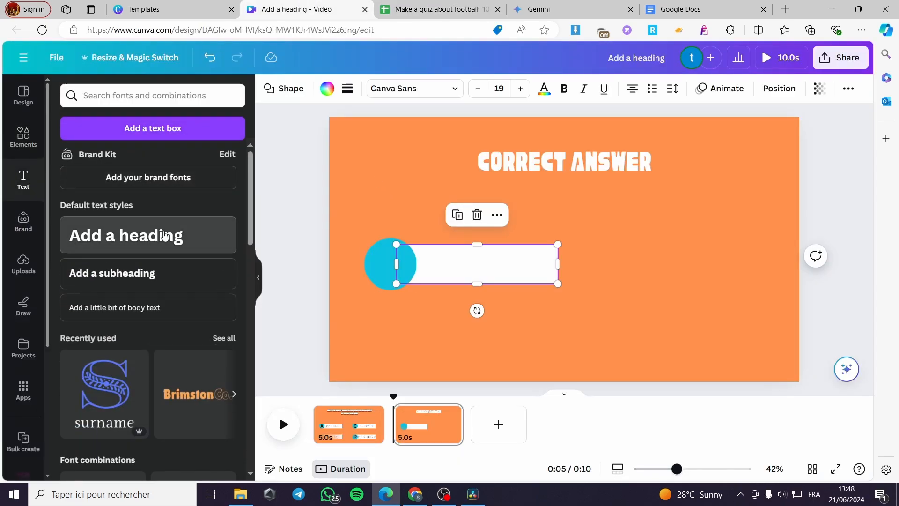
text(Golden Ball)
drag(559, 322, 540, 322)
drag(477, 330, 484, 300)
Step: Color the Golden Ball text white and set its font to Cubao Narrow
drag(420, 265, 534, 264)
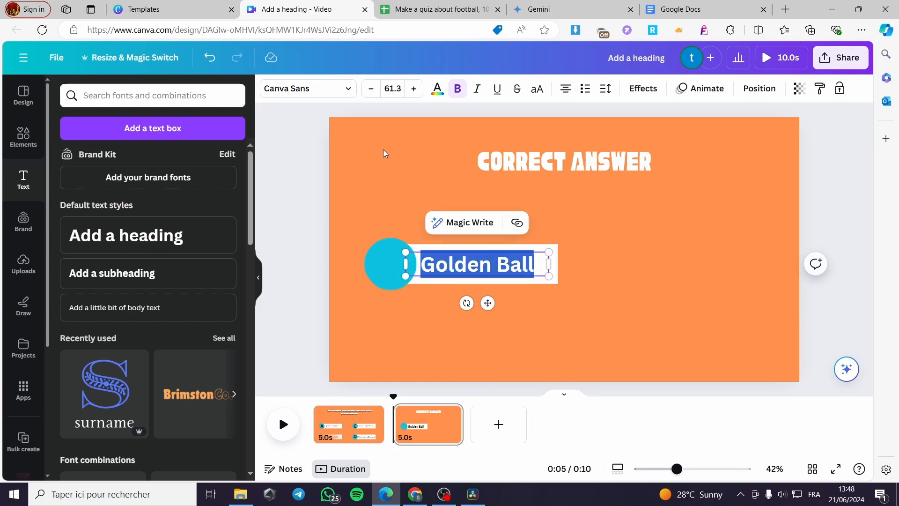
click(444, 96)
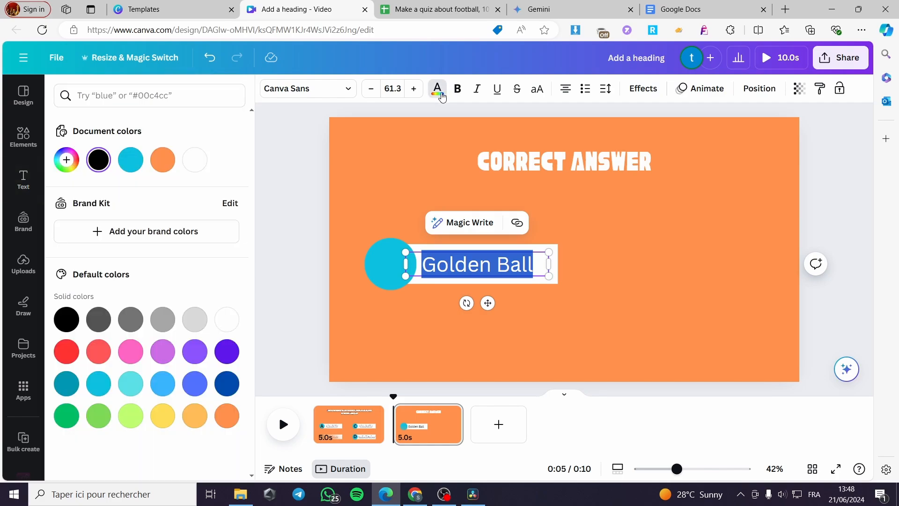
click(195, 160)
click(457, 89)
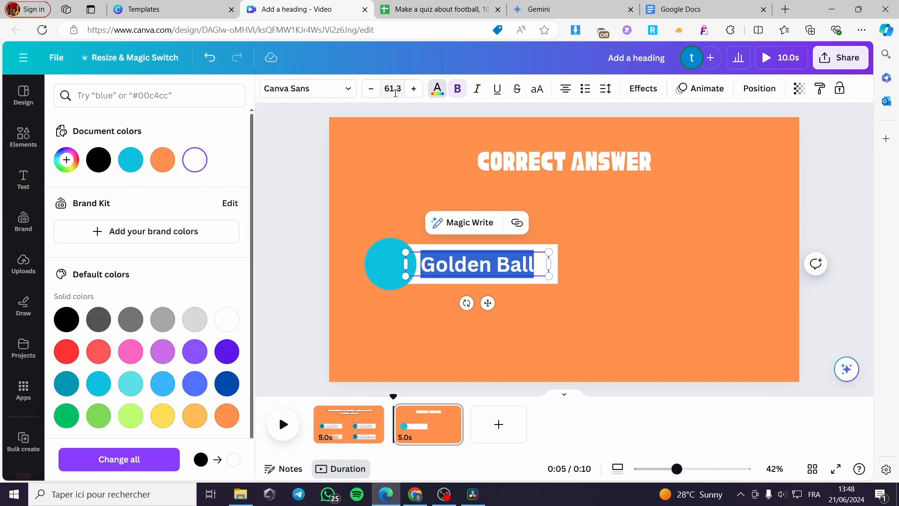
click(331, 94)
click(140, 228)
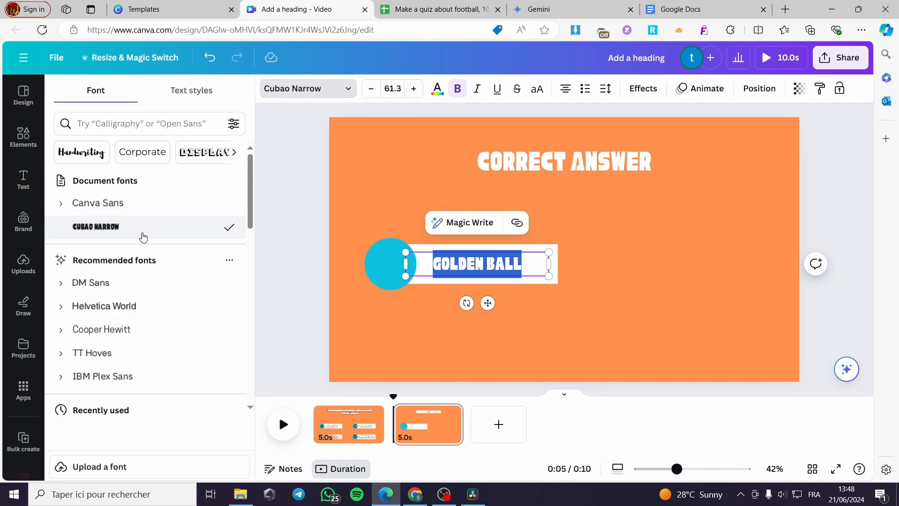
Step: Color the Golden Ball text black
click(573, 304)
click(502, 262)
click(437, 88)
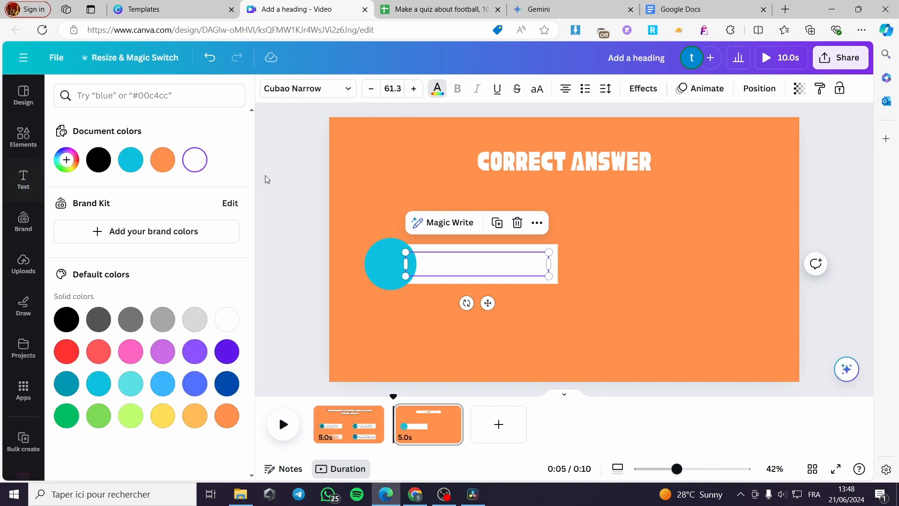
click(108, 160)
click(483, 372)
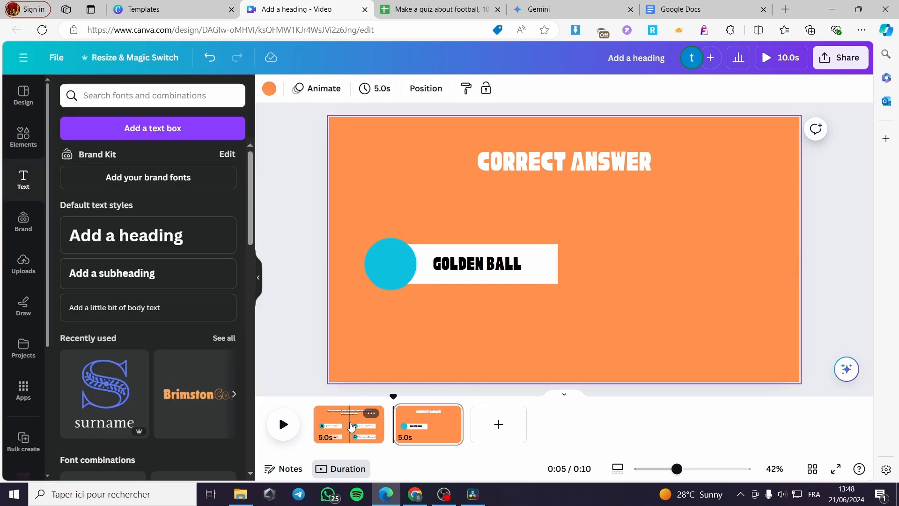
Step: Change the Golden Ball text's color back to white on the Correct Answer page
click(410, 426)
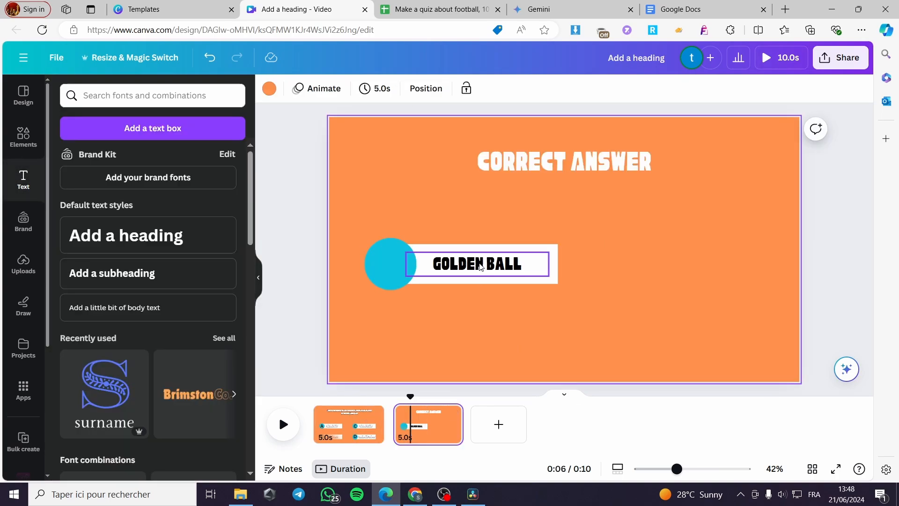
click(480, 265)
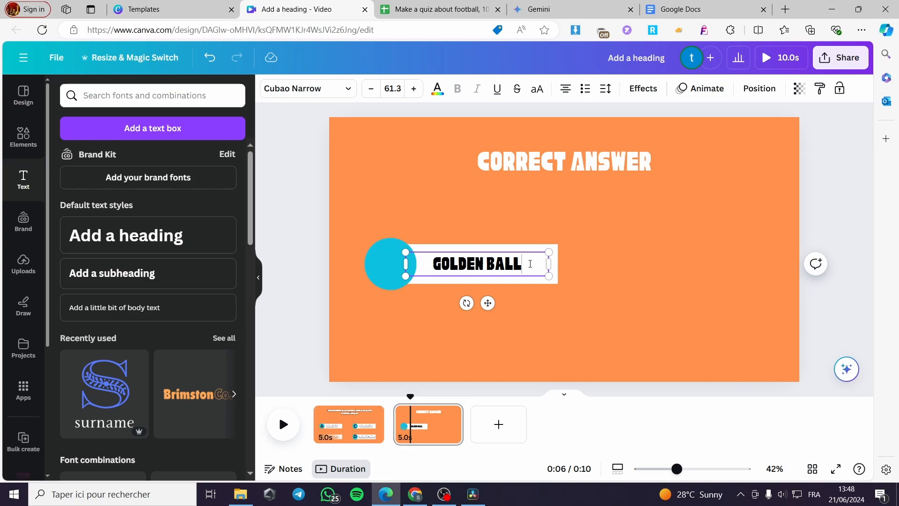
drag(530, 263, 411, 265)
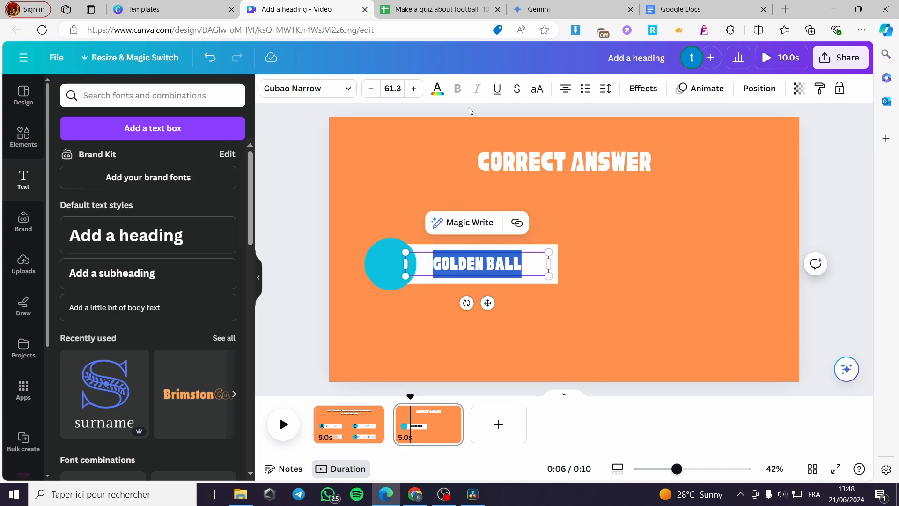
click(437, 88)
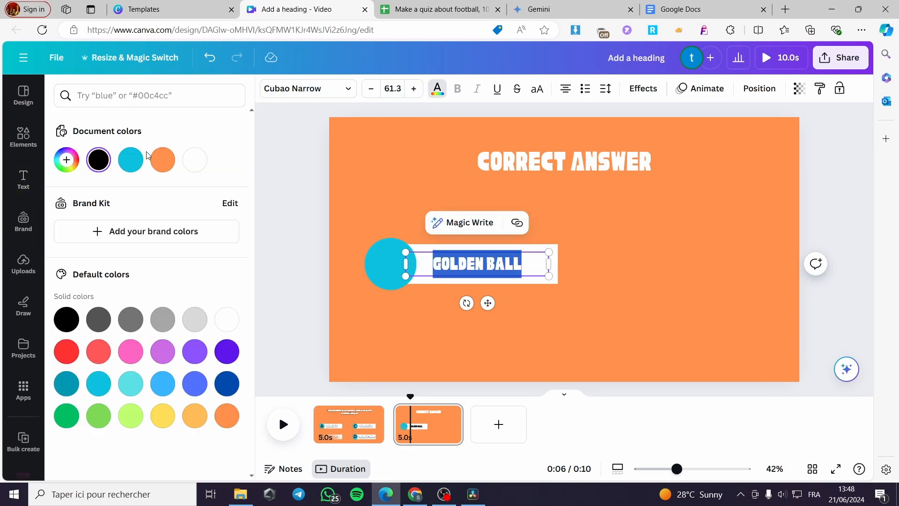
click(200, 170)
Step: Apply the Outline effect to the Golden Ball text with black as the outline color
click(643, 88)
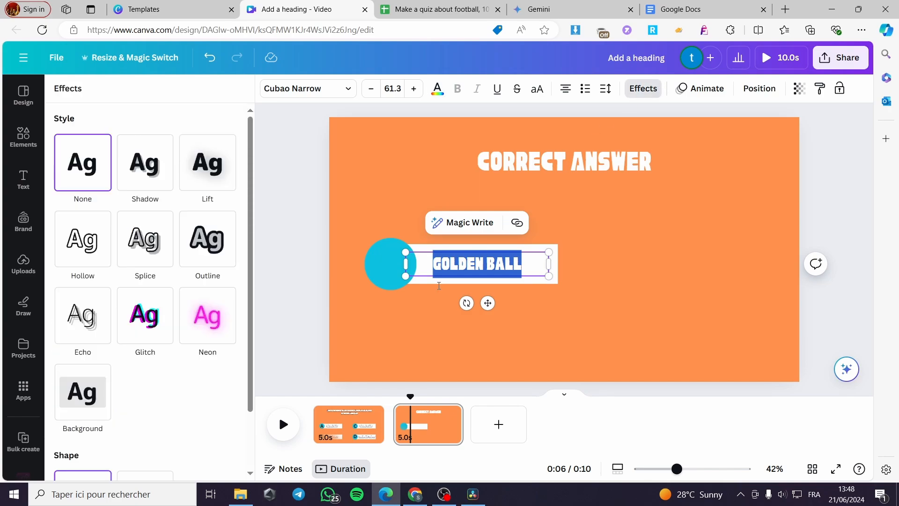
click(208, 239)
click(227, 341)
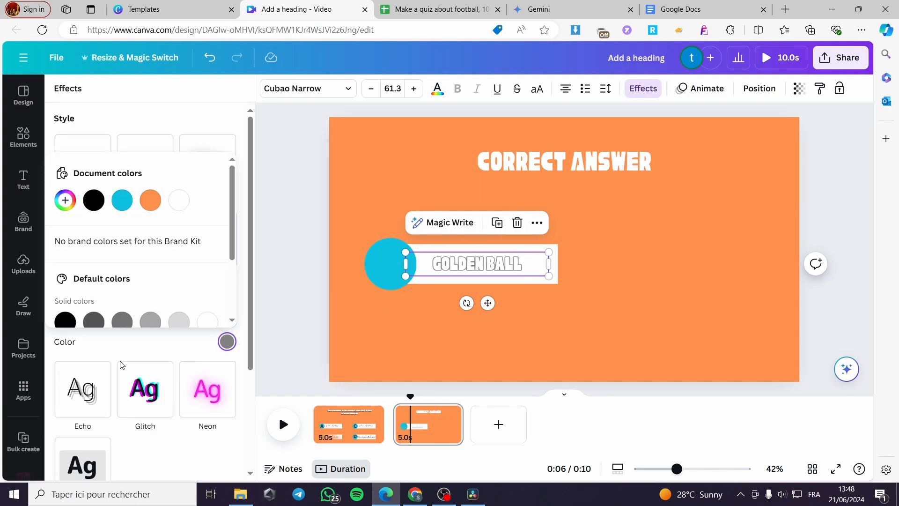
click(69, 320)
click(621, 309)
click(511, 273)
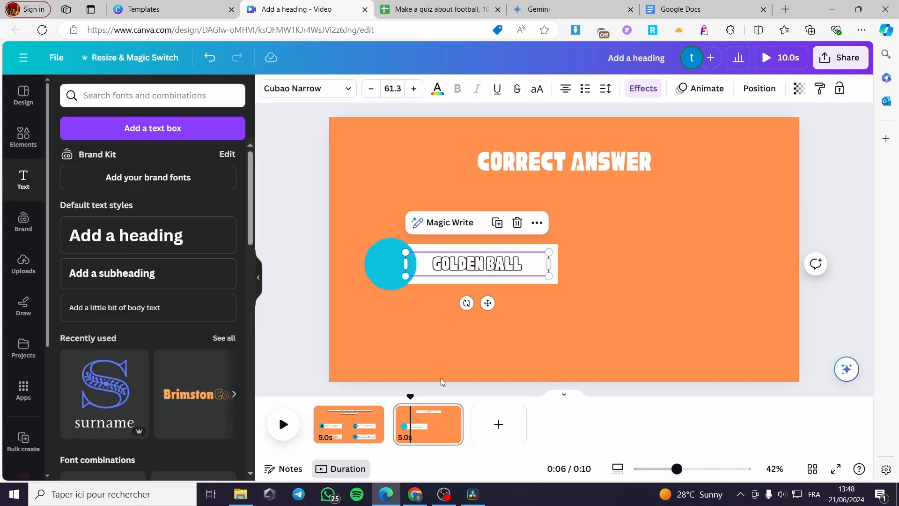
Step: Compare the text style with the question page and set the Golden Ball outline thickness to 159
click(353, 422)
click(432, 421)
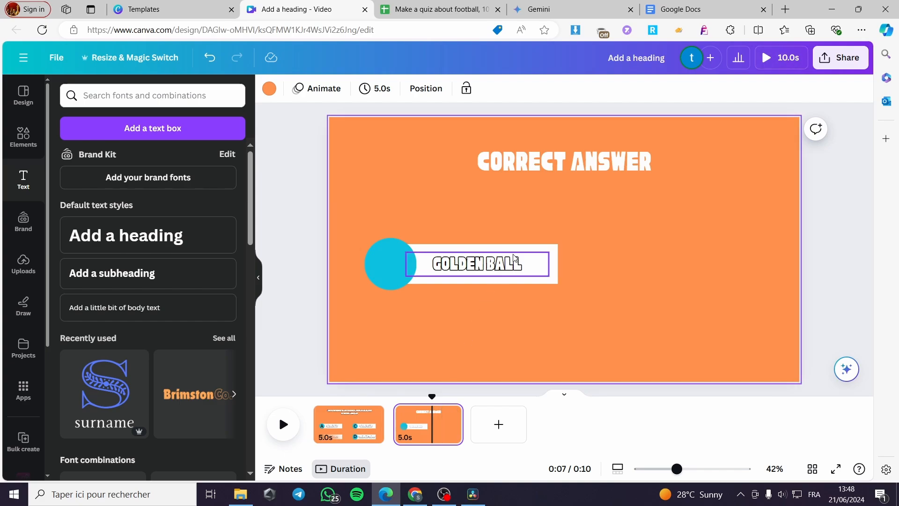
click(510, 270)
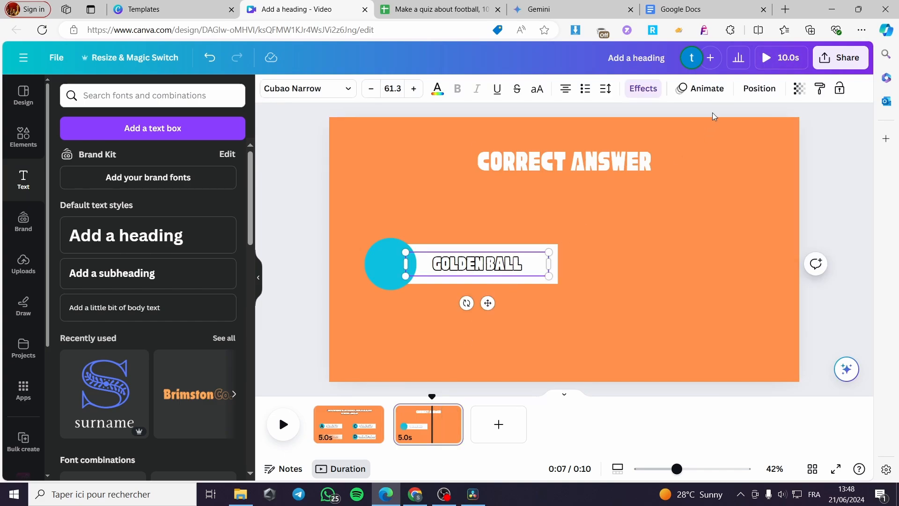
click(643, 89)
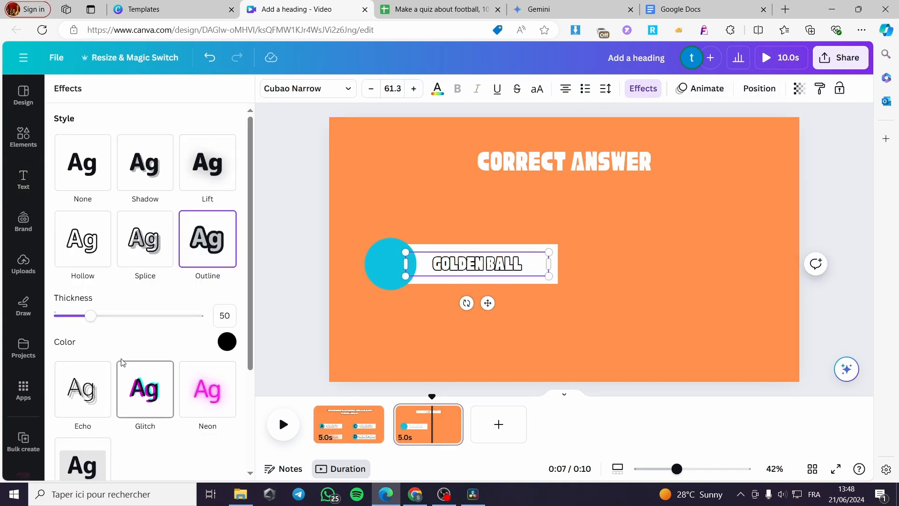
drag(102, 320, 204, 322)
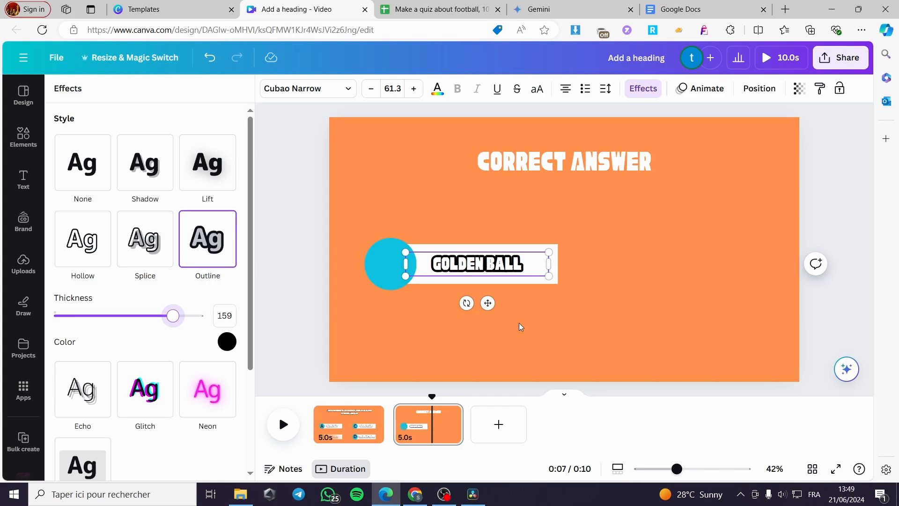
click(578, 299)
Step: Show the question page, copy the full quiz table A1:F11 in Google Sheets, and return to the Canva video
click(347, 437)
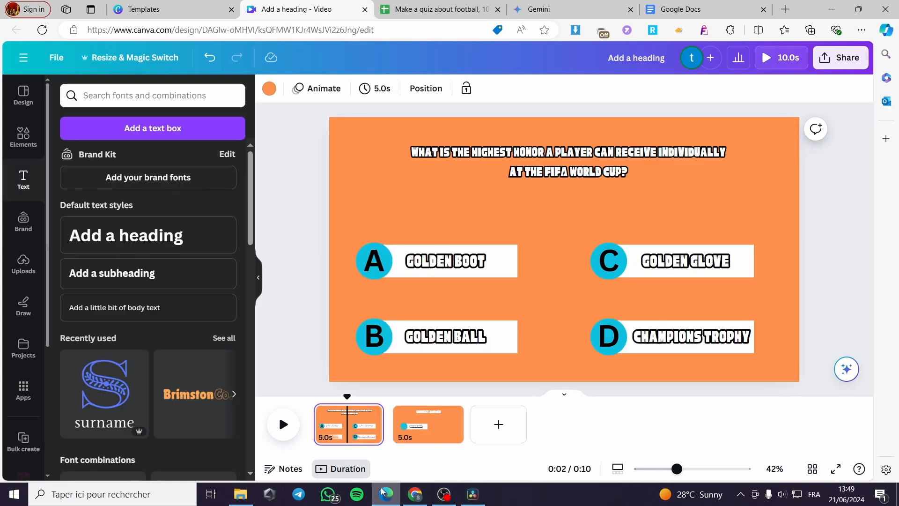
click(446, 9)
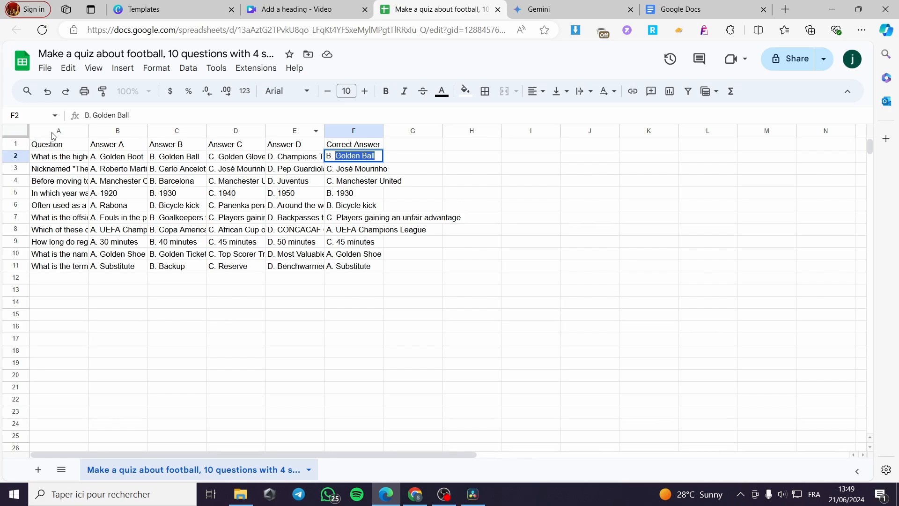
drag(41, 146, 364, 268)
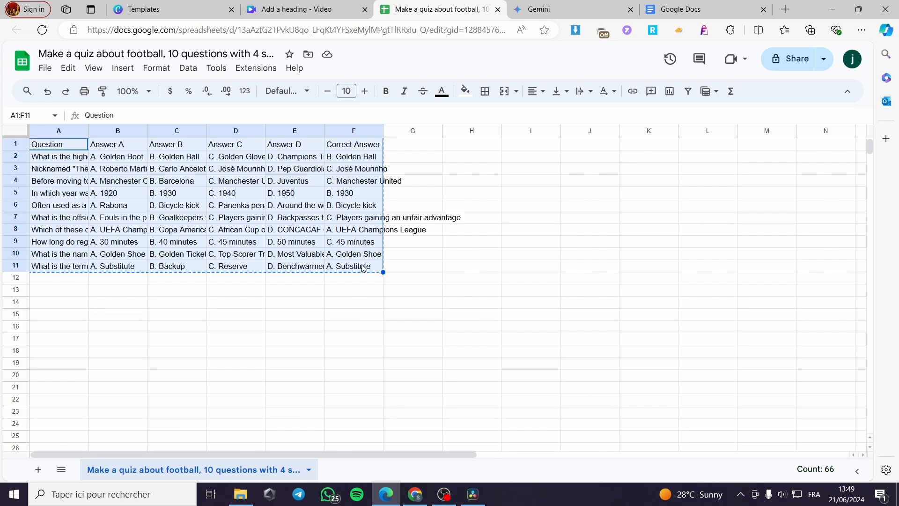
click(301, 8)
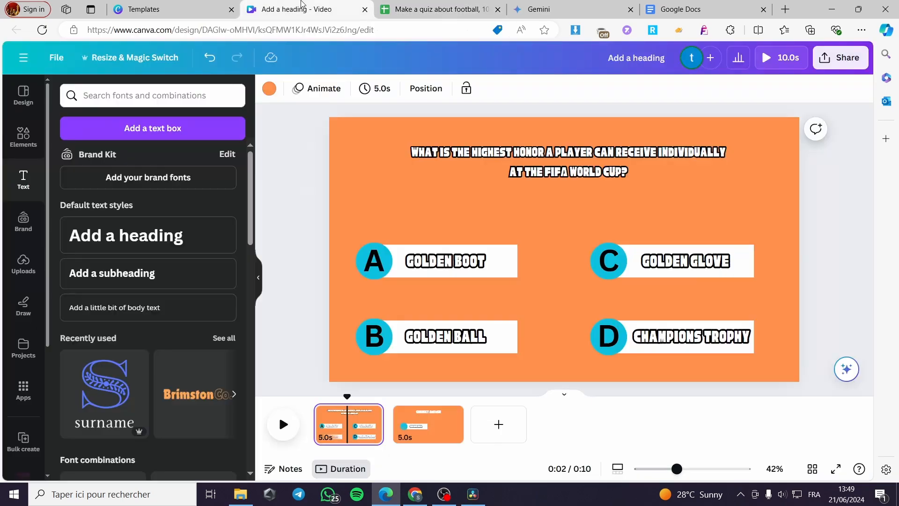
Step: Search the Canva apps for "bulk create" and open the Bulk create app
click(29, 394)
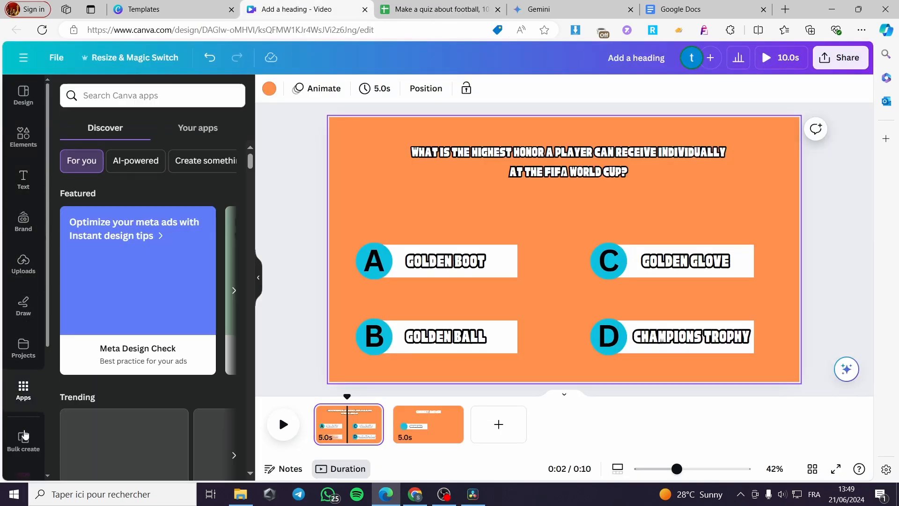
click(134, 102)
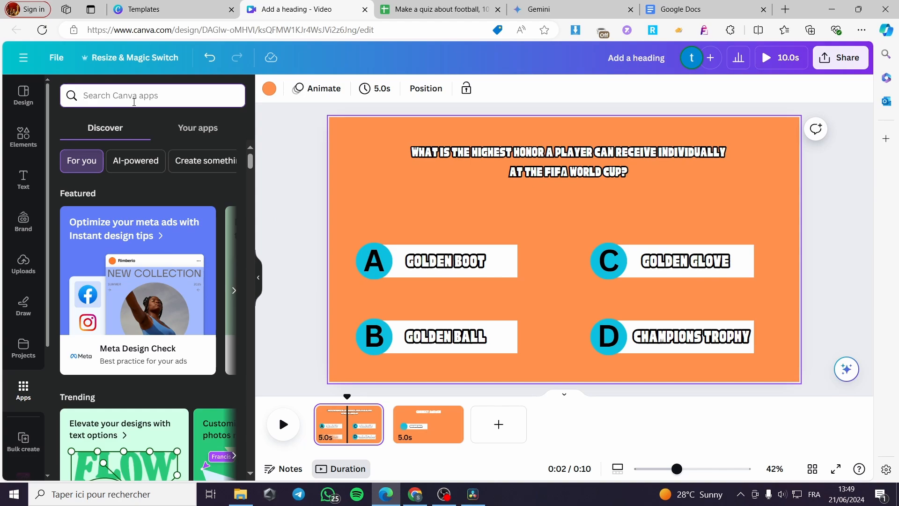
text(bulk)
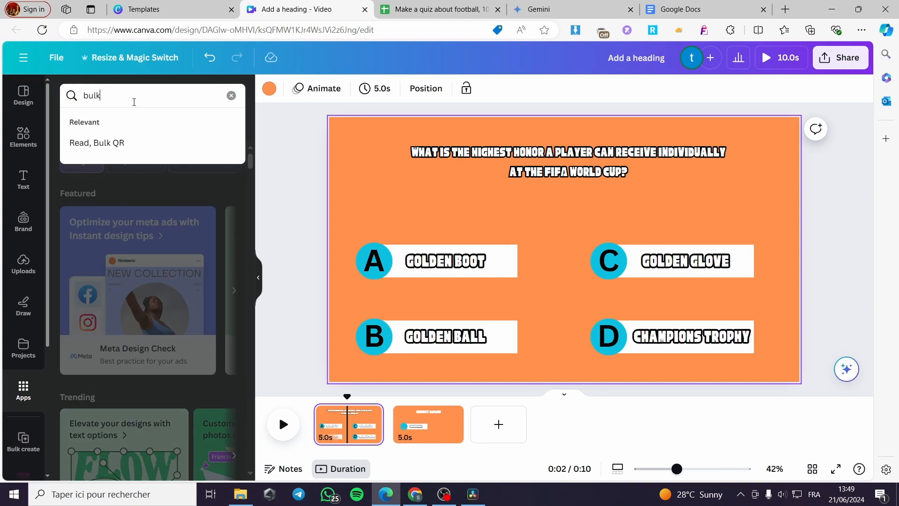
text( cra)
key(BackSpace)
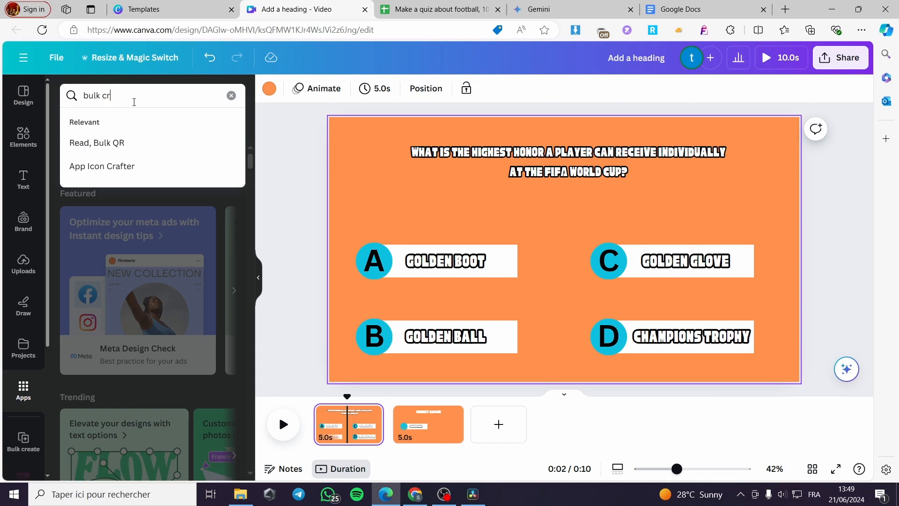
text(eate)
key(Return)
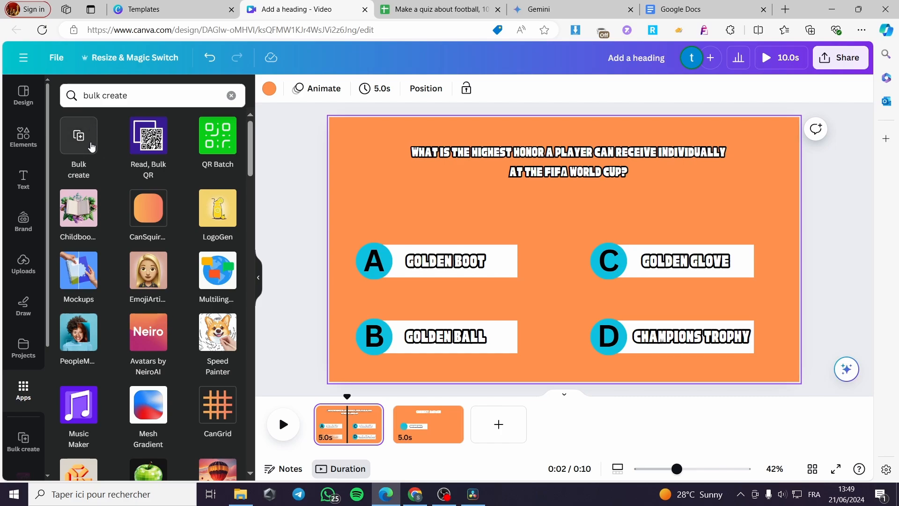
click(70, 143)
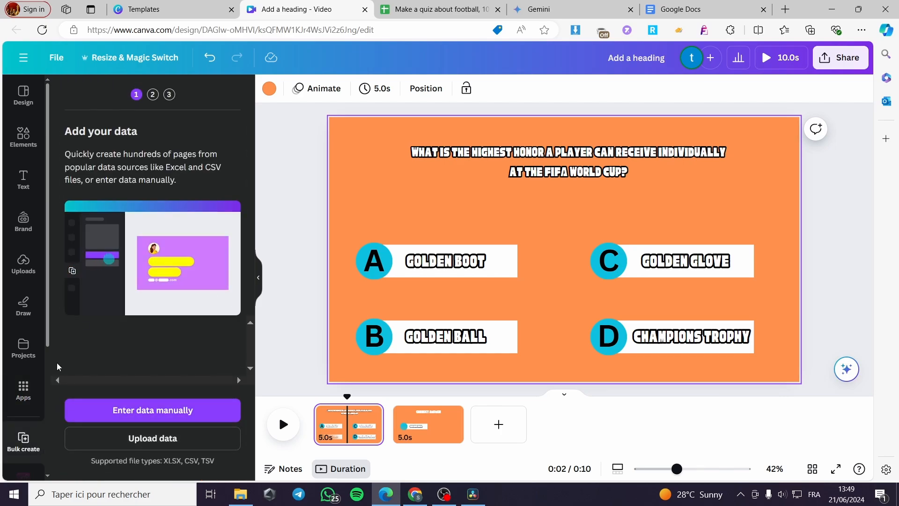
Step: Start manual data entry for Bulk create and clear the sample name and email table
click(155, 412)
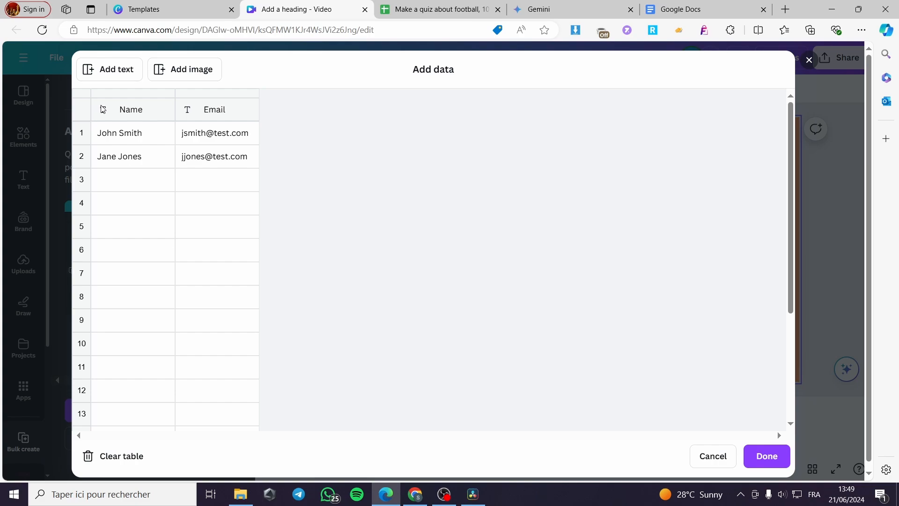
click(115, 135)
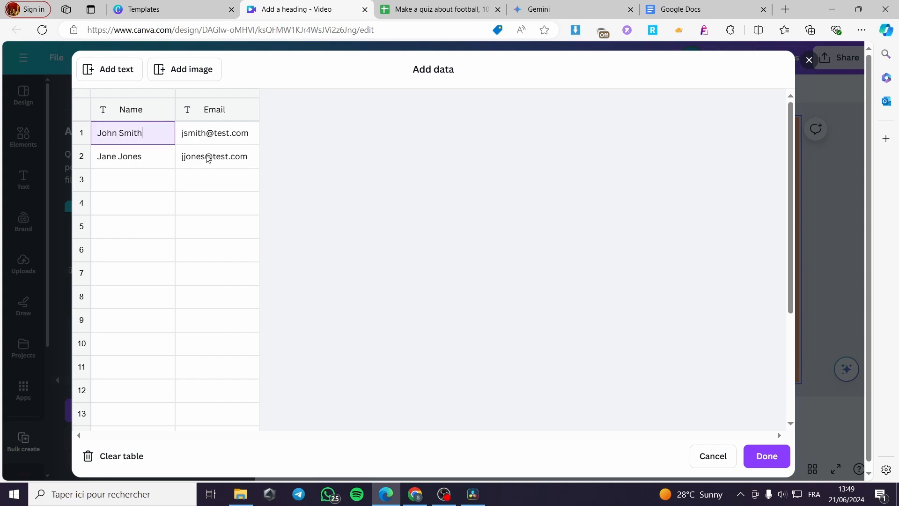
click(224, 156)
click(136, 136)
click(139, 109)
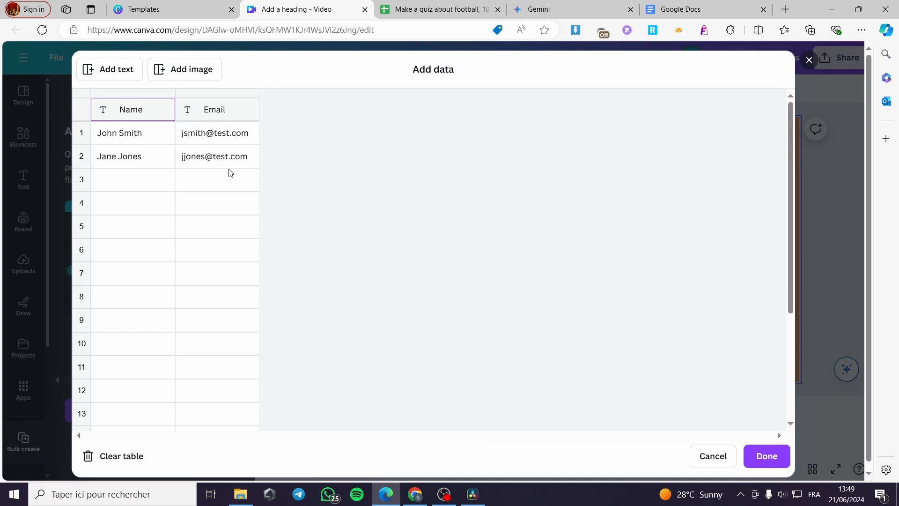
click(114, 456)
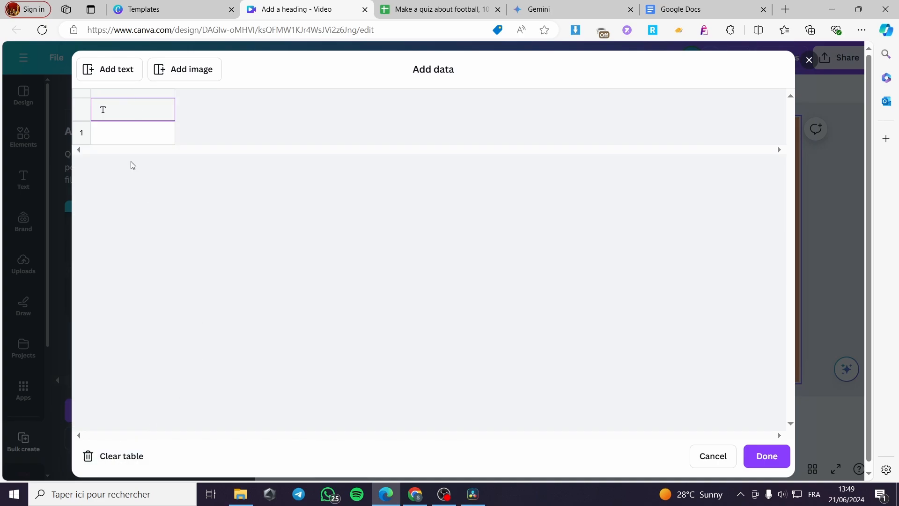
Step: Paste the copied quiz table into the empty data table starting at the header cell, and finish adding the data
click(105, 133)
click(108, 112)
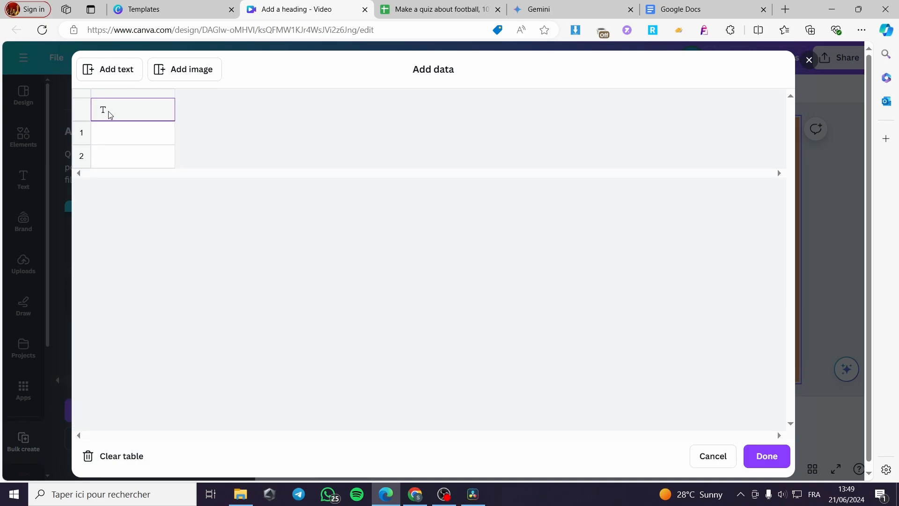
key(ctrl+v)
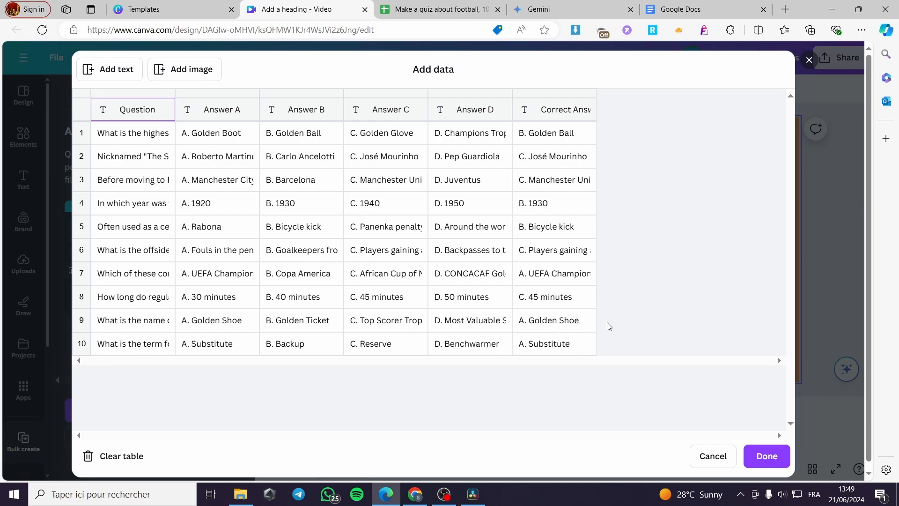
click(767, 456)
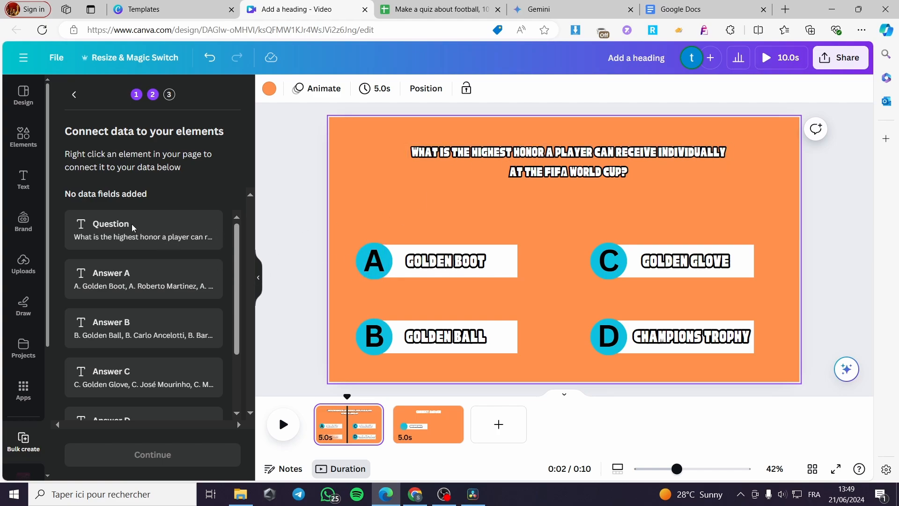
Step: Connect the question text on the first page to the Question data field
click(565, 156)
click(495, 210)
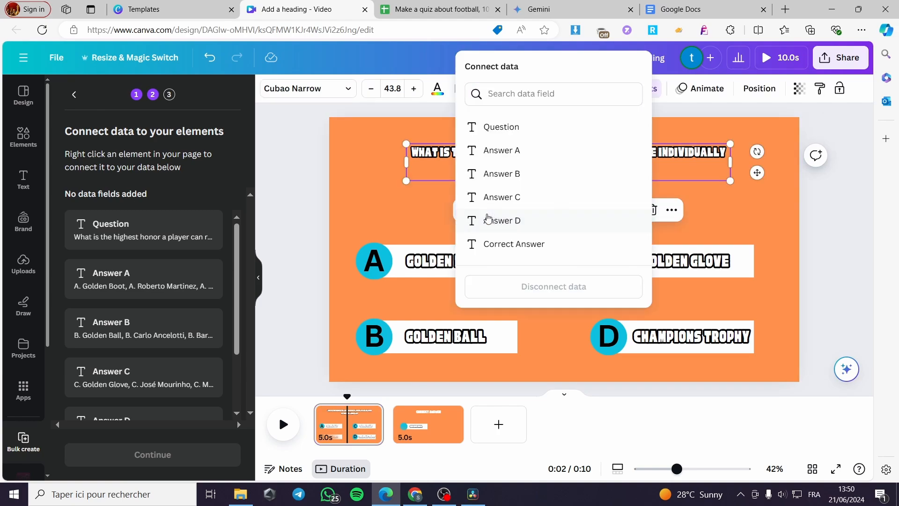
click(515, 130)
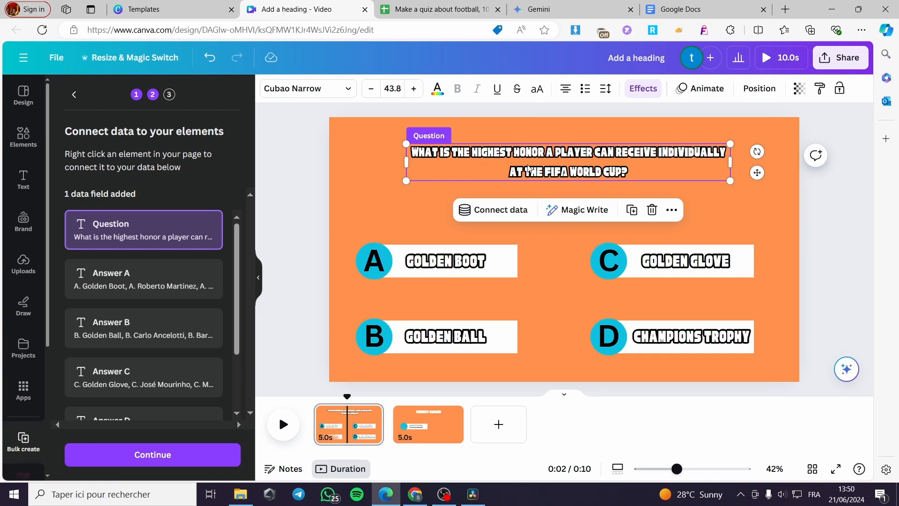
Step: Connect the Golden Boot text to the Answer A field and the Golden Ball text to Answer B
click(458, 266)
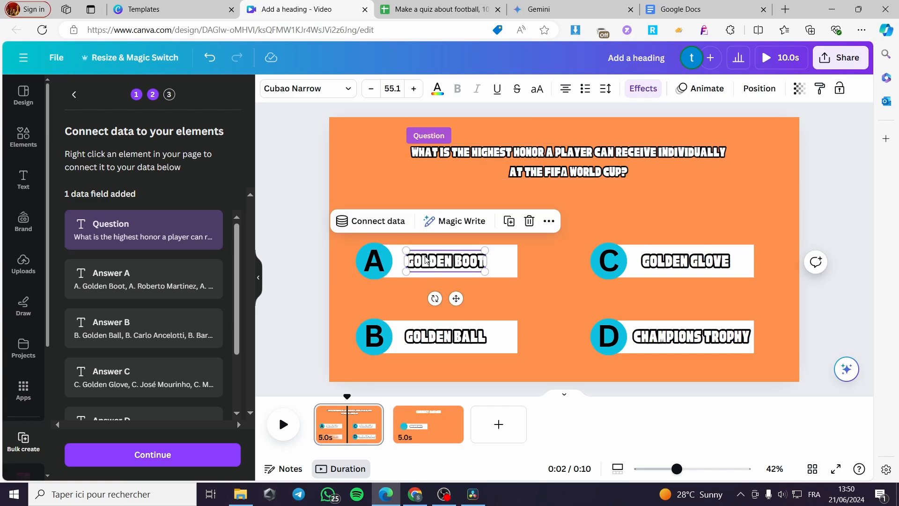
click(370, 221)
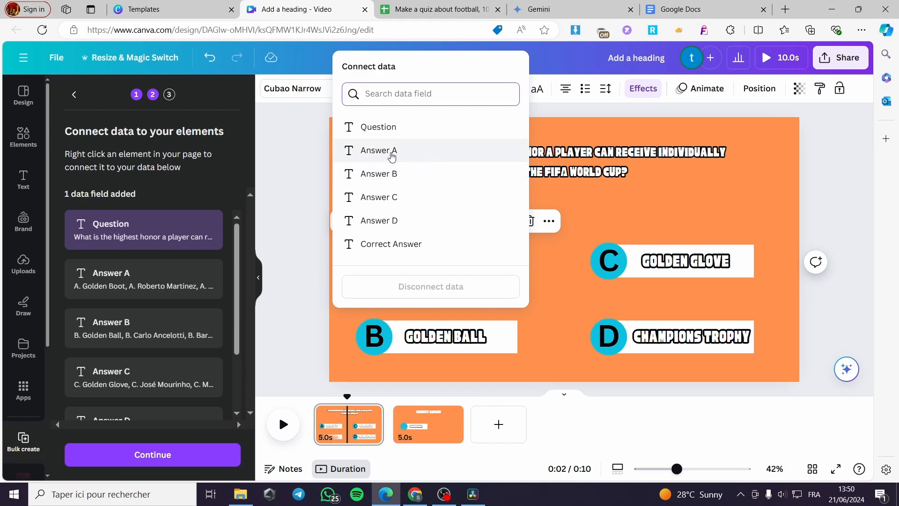
click(382, 156)
click(463, 346)
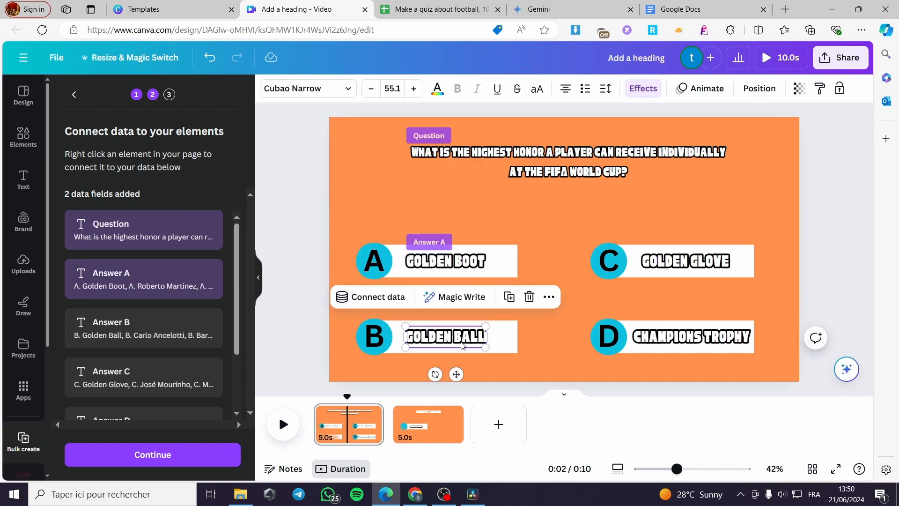
click(382, 308)
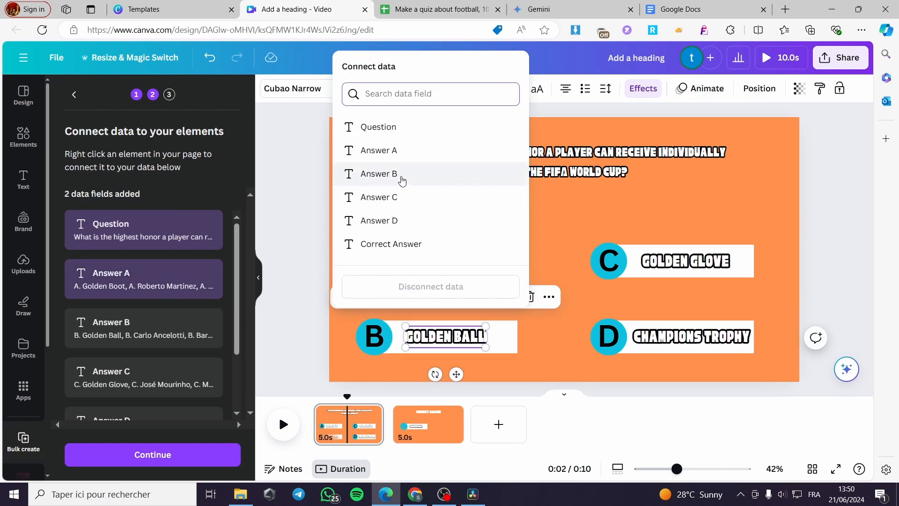
click(402, 177)
Step: Connect the Golden Glove text to the Answer C field and the Champions Trophy text to Answer D
click(656, 263)
click(609, 222)
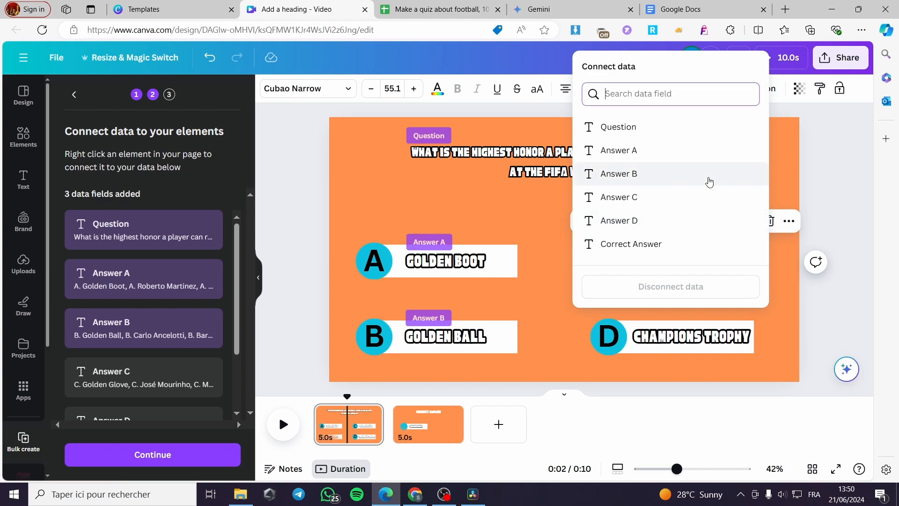
click(682, 204)
click(672, 337)
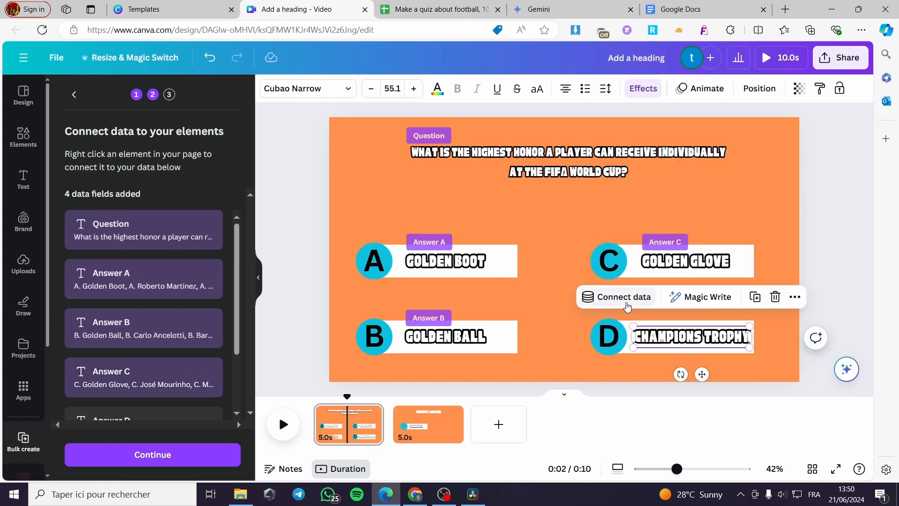
click(627, 304)
click(678, 222)
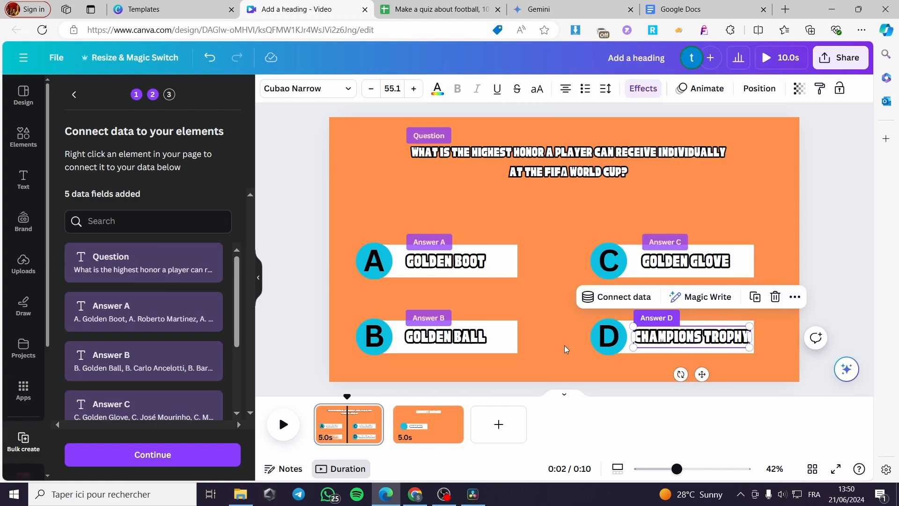
Step: Connect the Golden Ball text on the Correct Answer page to the Correct Answer data field
click(431, 432)
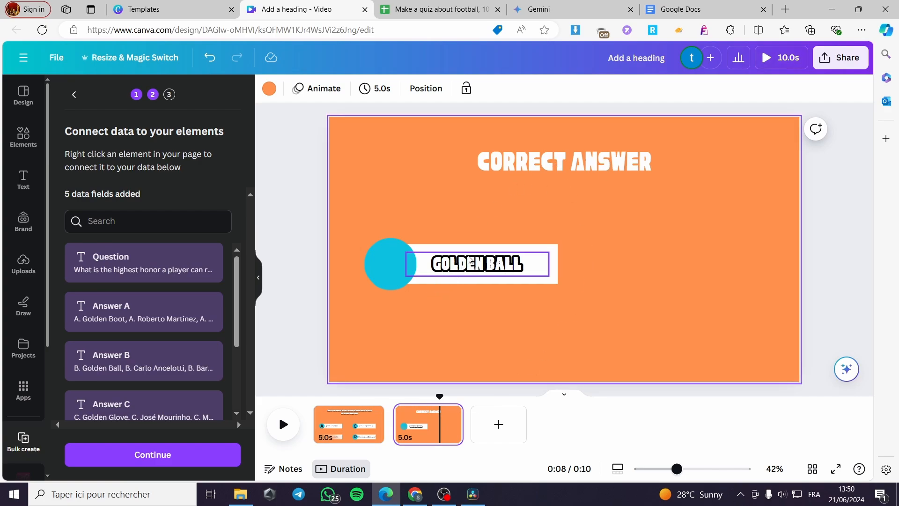
click(461, 268)
click(422, 227)
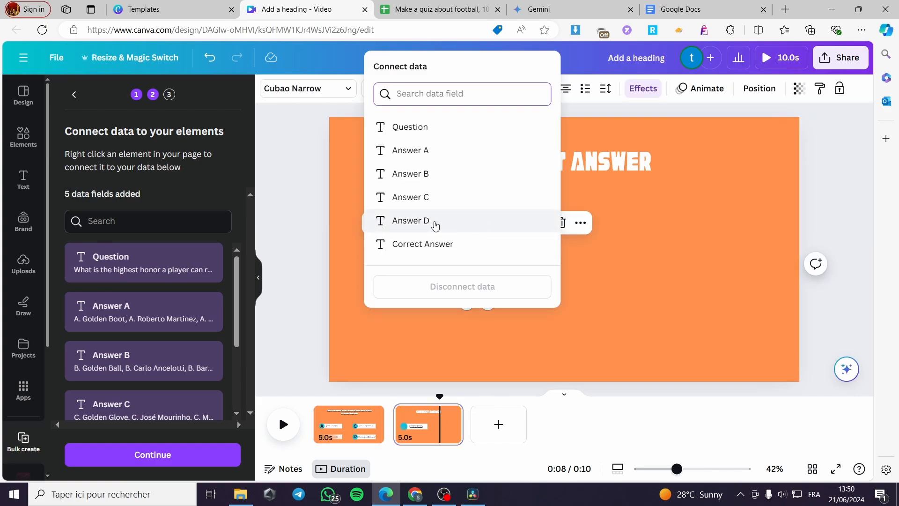
click(420, 244)
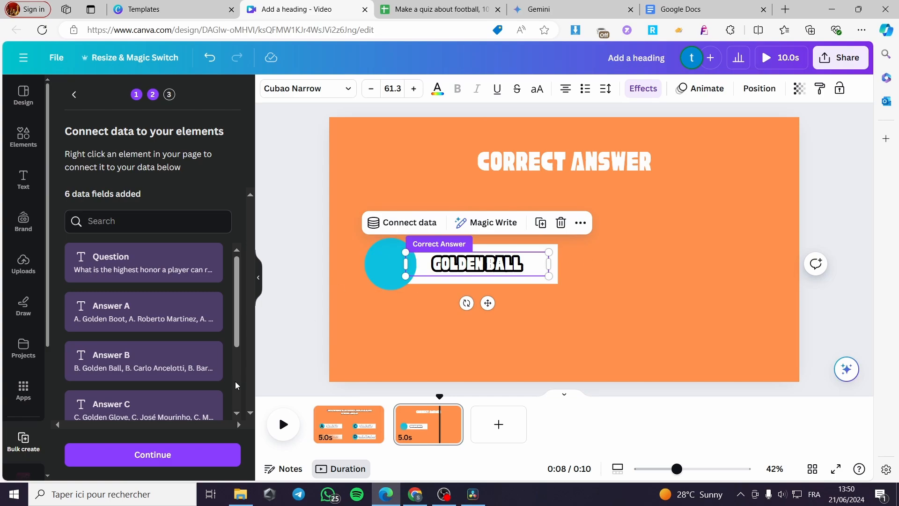
scroll(175, 380, down, 3)
scroll(199, 398, up, 3)
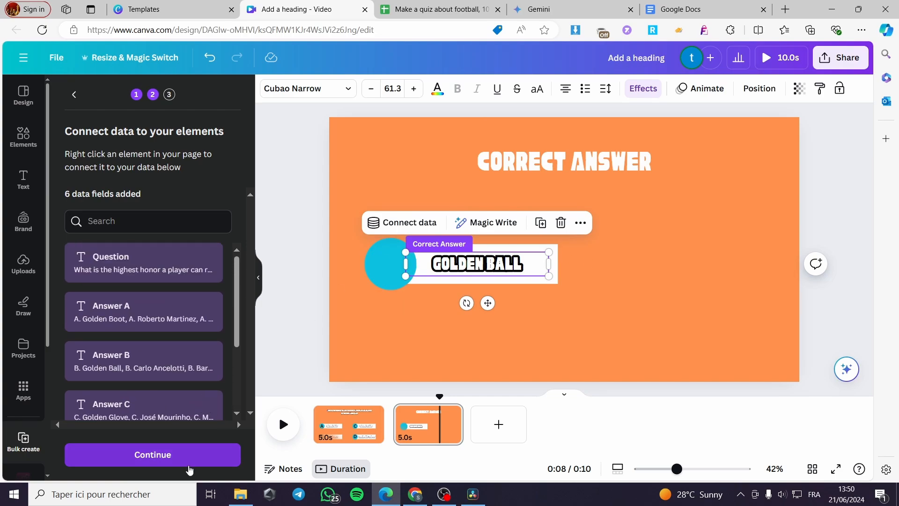
Step: Generate 10 designs from all the quiz rows and check how the answers fit on the generated pages
click(159, 465)
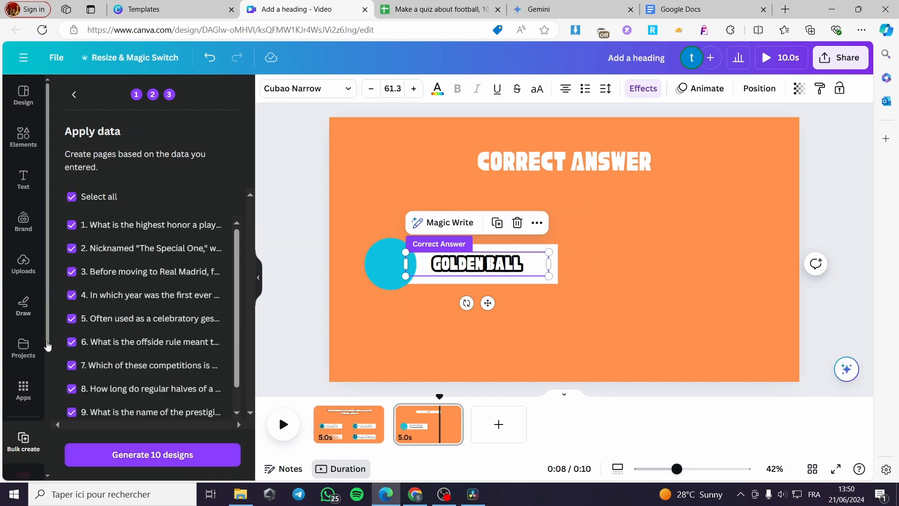
click(153, 451)
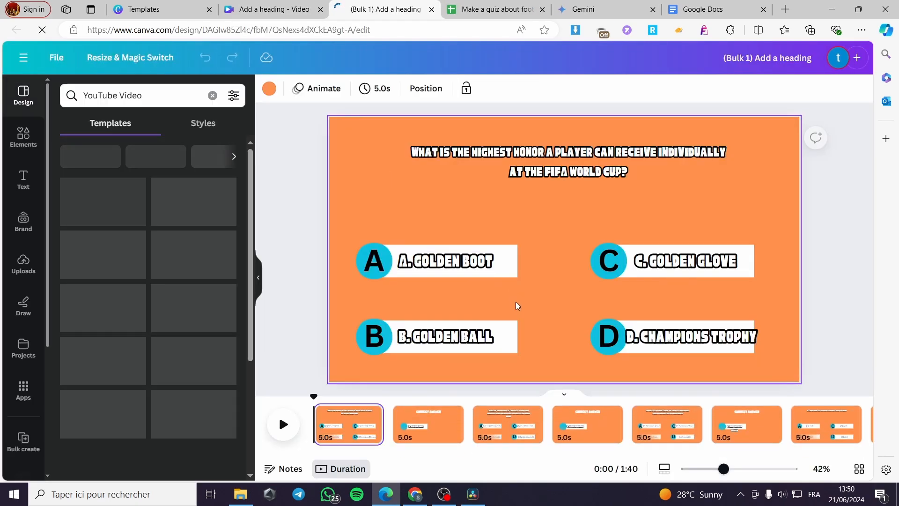
click(505, 430)
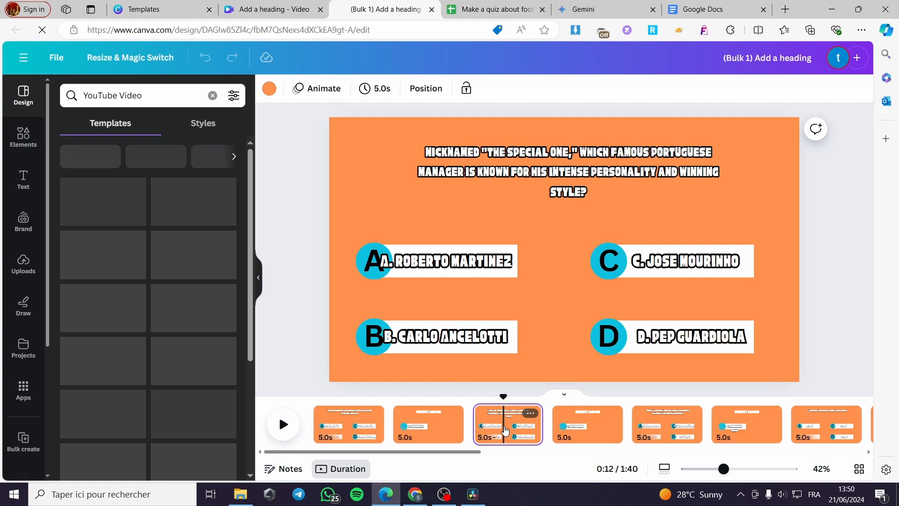
click(572, 423)
click(495, 430)
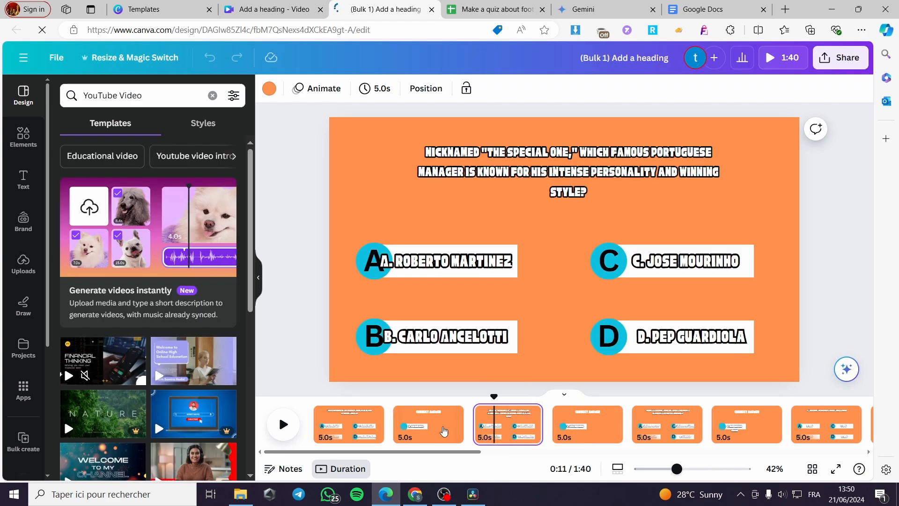
click(435, 427)
click(501, 427)
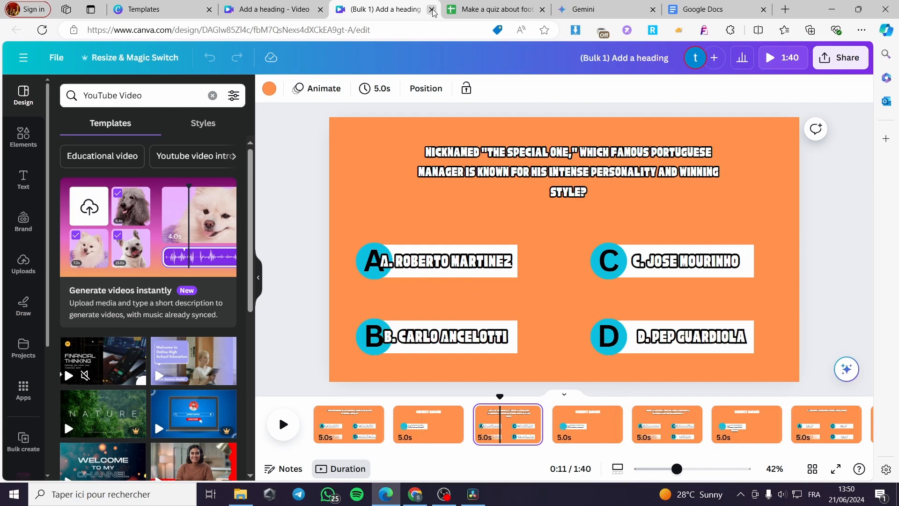
Step: Close the bulk-generated design and go back to the data connection stage in the original video
click(287, 2)
click(431, 11)
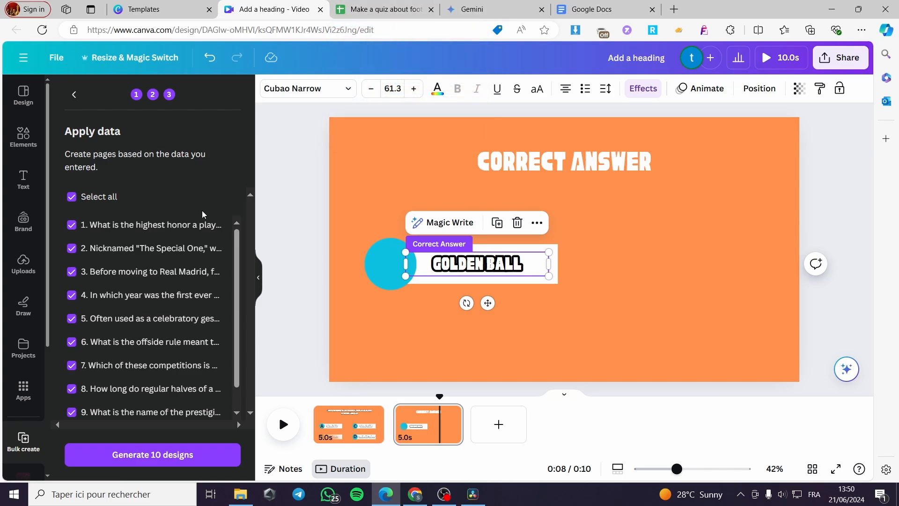
click(75, 96)
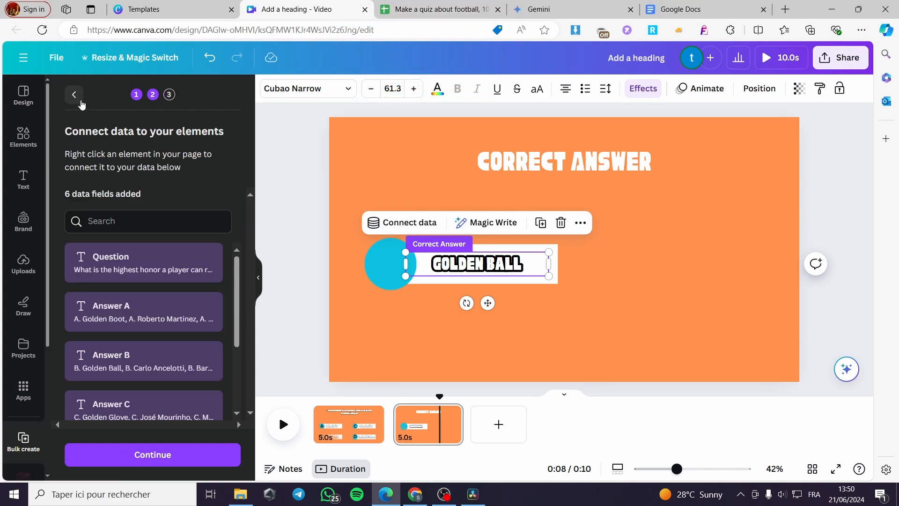